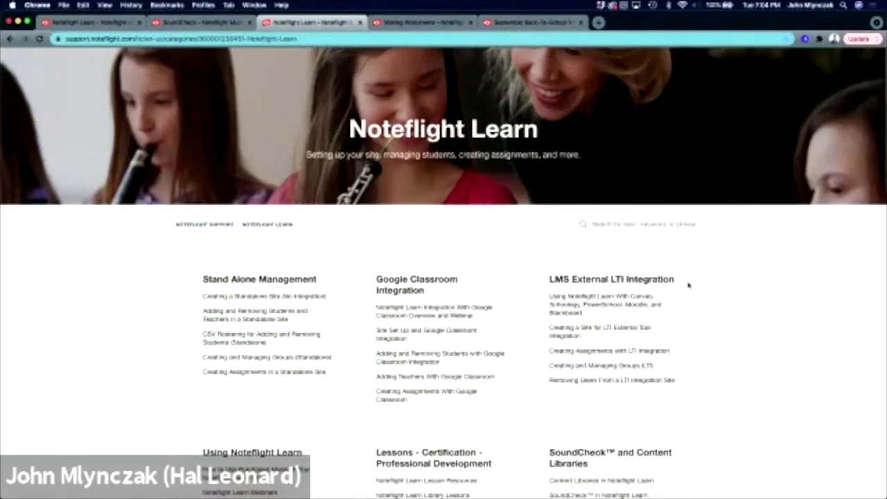
Open the Making Worksheets article in a new tab, close the older tab of the same article, and view the new one
scroll(430, 326, "down", 3)
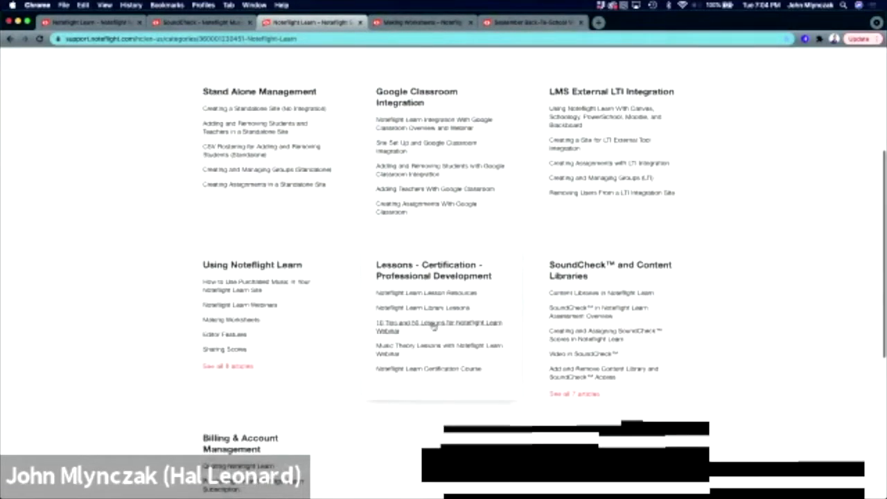
scroll(433, 325, "down", 1)
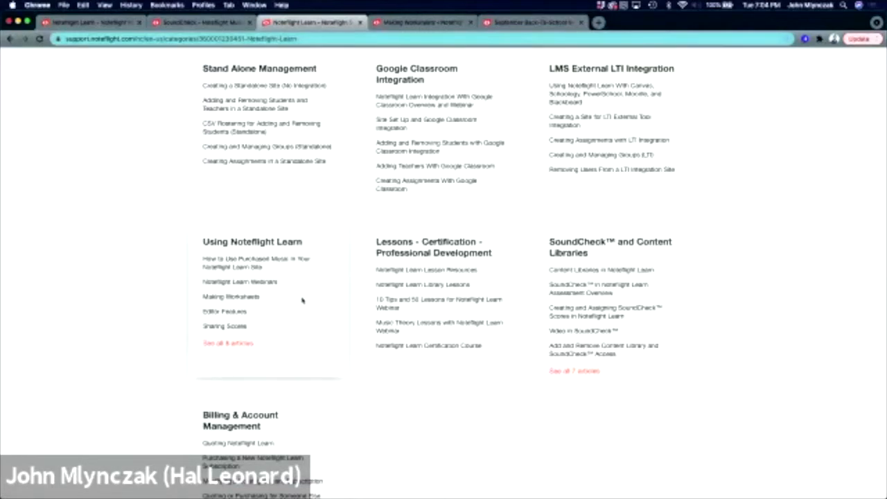
right_click(240, 303)
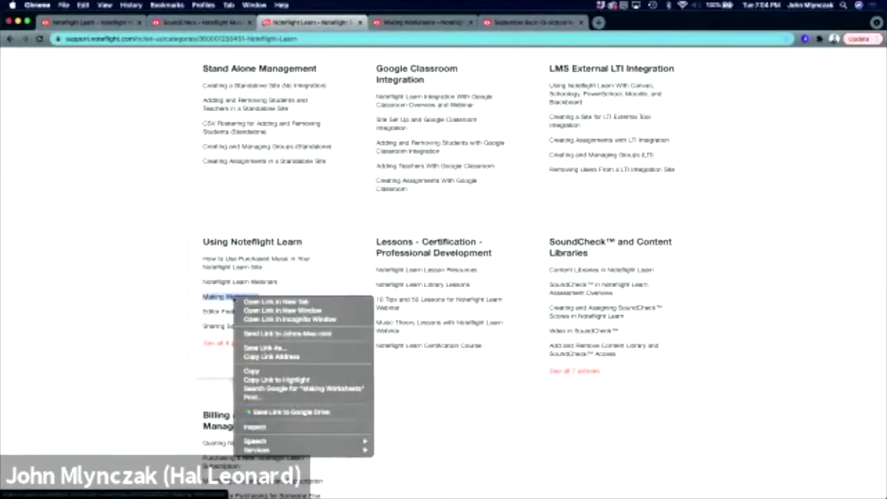
left_click(264, 299)
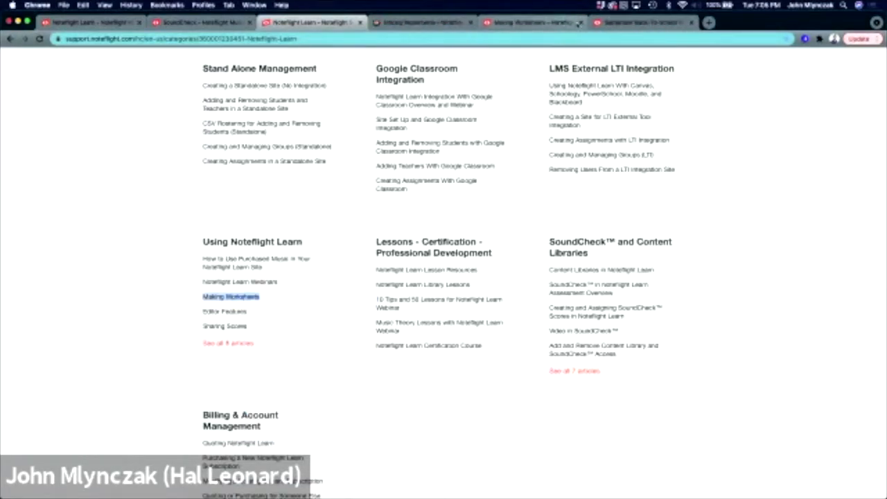
left_click(580, 23)
left_click(430, 25)
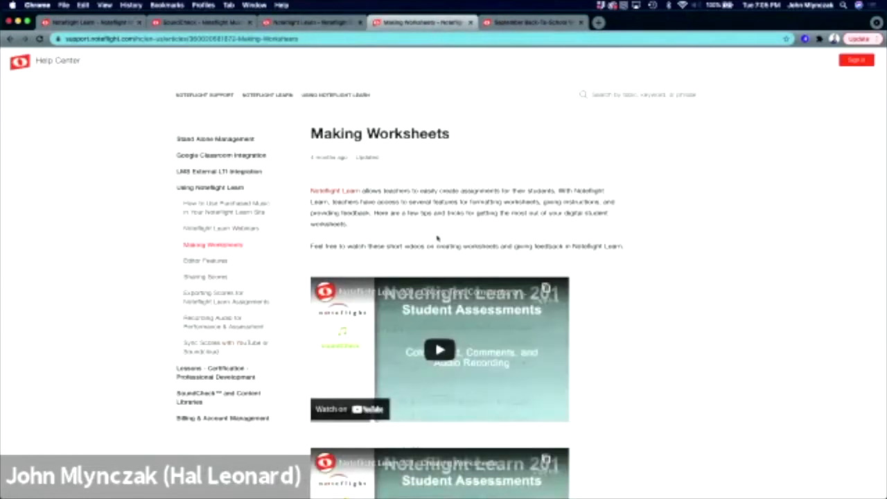
Read through the Making Worksheets article, including its videos, text and comment tips, and systems and measures tips
scroll(638, 304, "down", 5)
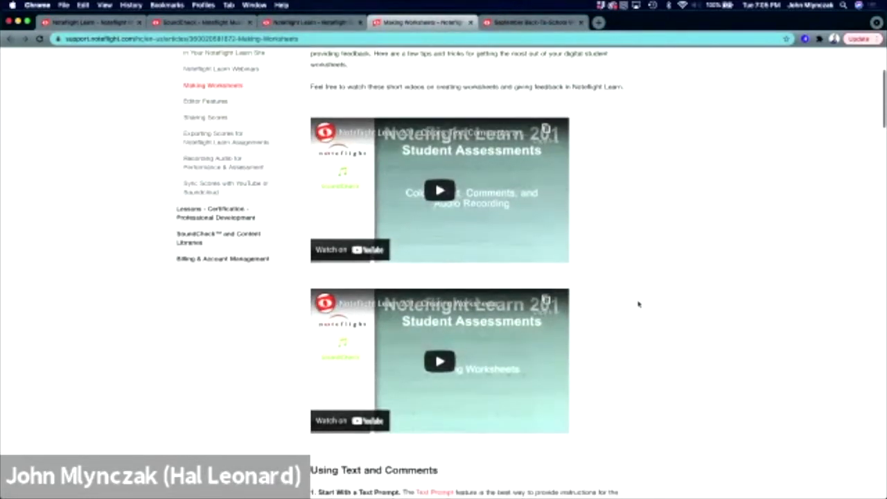
scroll(638, 303, "down", 3)
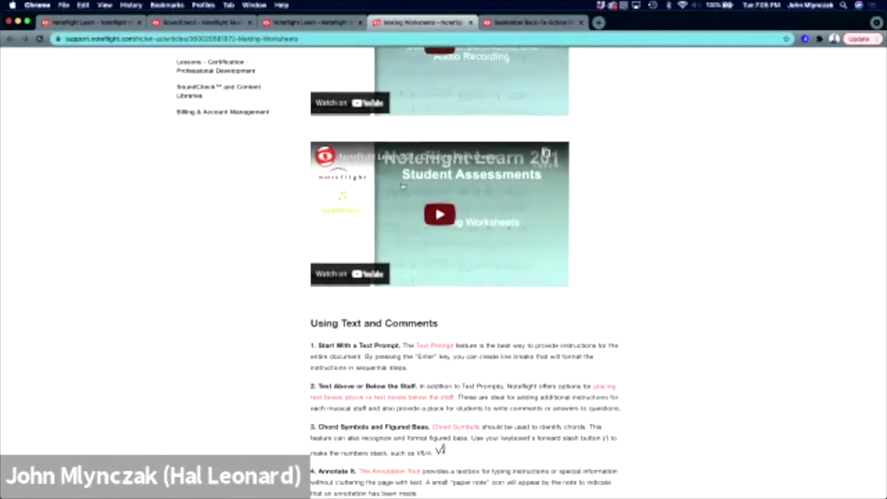
scroll(352, 271, "down", 2)
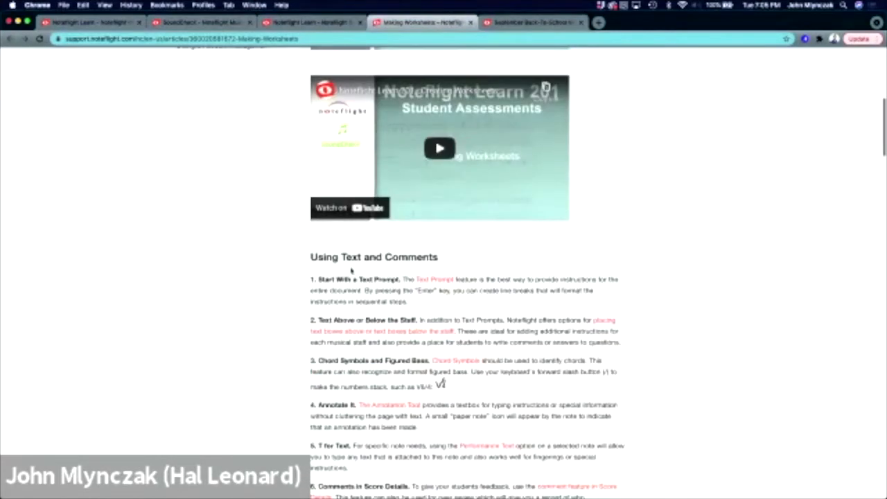
scroll(370, 311, "up", 8)
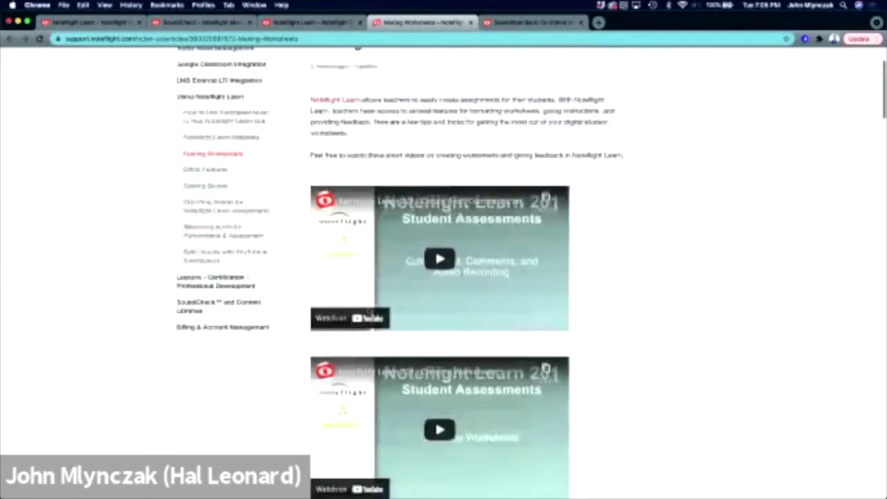
scroll(369, 311, "down", 7)
scroll(369, 311, "down", 5)
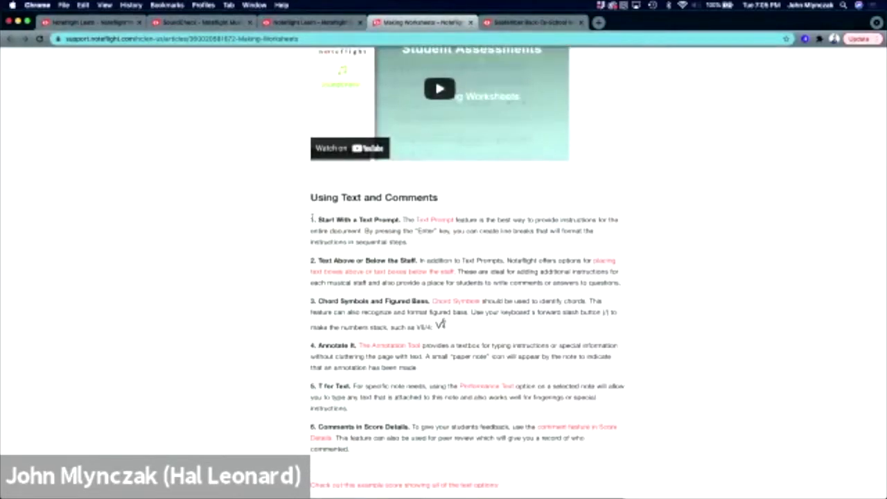
scroll(369, 292, "down", 1)
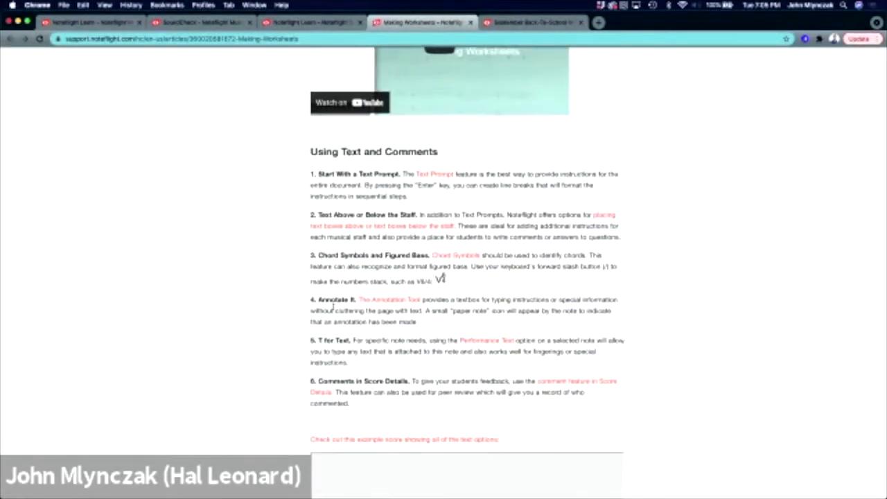
scroll(288, 335, "down", 12)
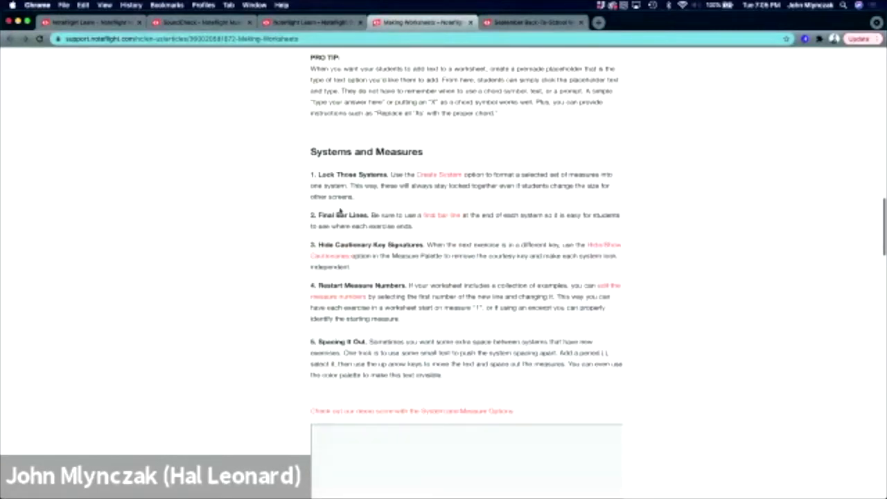
scroll(340, 211, "up", 2)
scroll(351, 257, "up", 15)
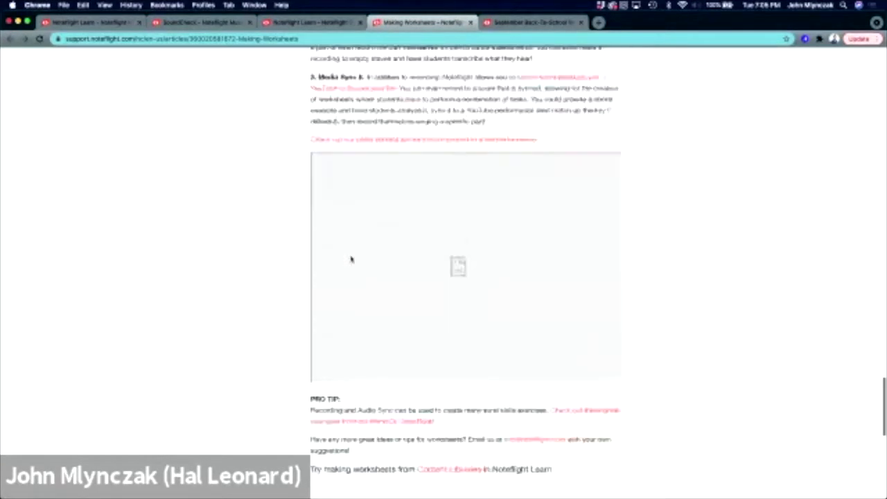
scroll(351, 259, "up", 6)
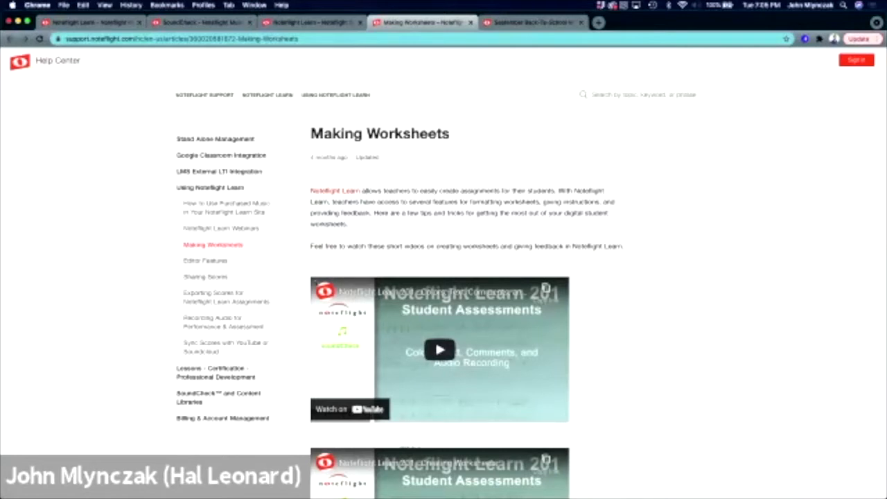
View the Sharing Scores article and look through the Recording Audio for Performance & Assessment article
left_click(208, 276)
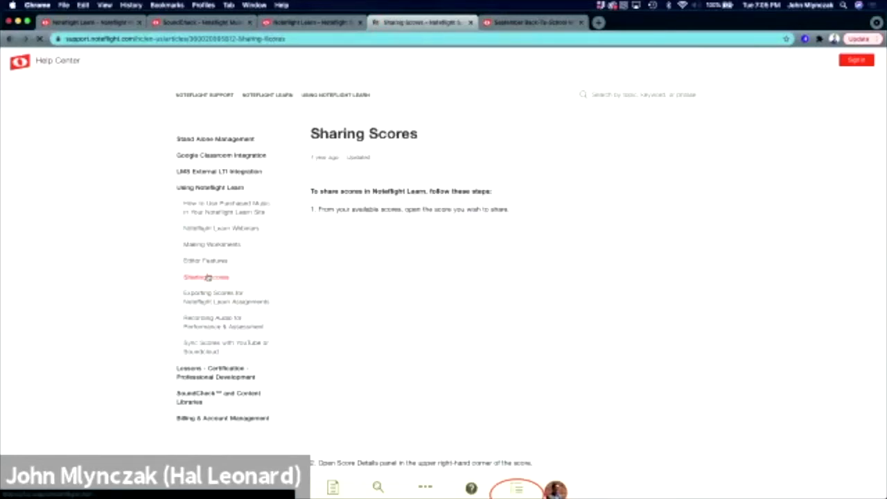
scroll(258, 315, "down", 1)
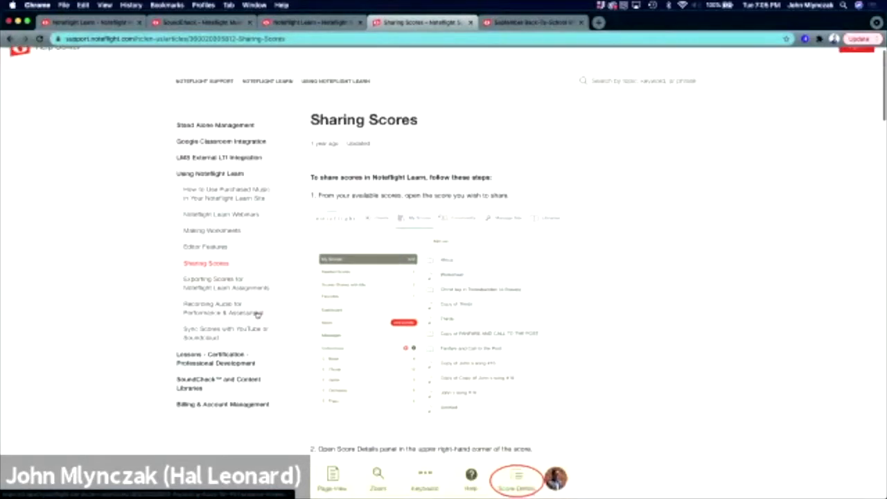
left_click(216, 306)
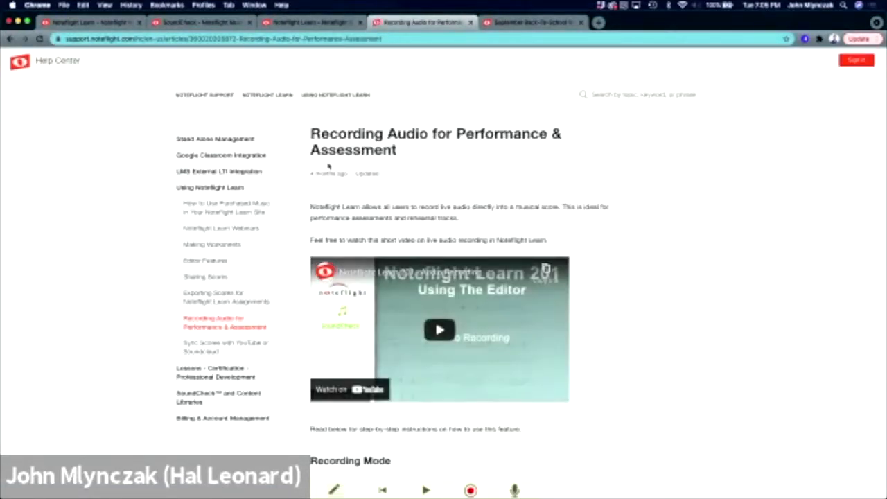
scroll(329, 165, "down", 10)
scroll(328, 165, "down", 14)
scroll(329, 165, "down", 6)
scroll(328, 164, "up", 9)
scroll(329, 164, "up", 20)
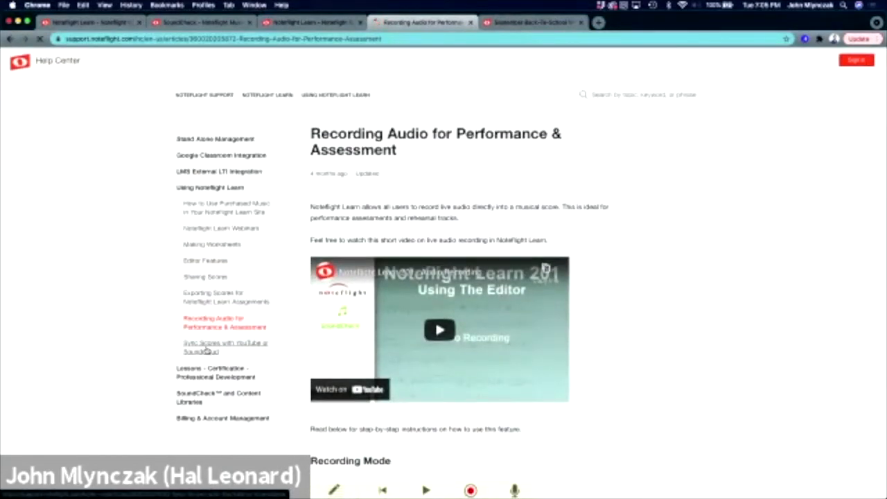
Open the Sync Scores with YouTube or Soundcloud article and review its step-by-step instructions
scroll(260, 320, "down", 1)
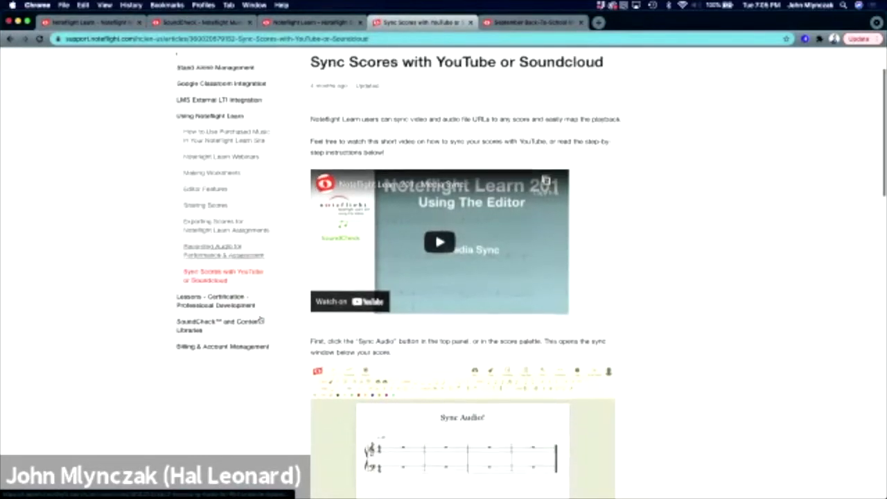
scroll(292, 369, "down", 12)
scroll(292, 368, "down", 10)
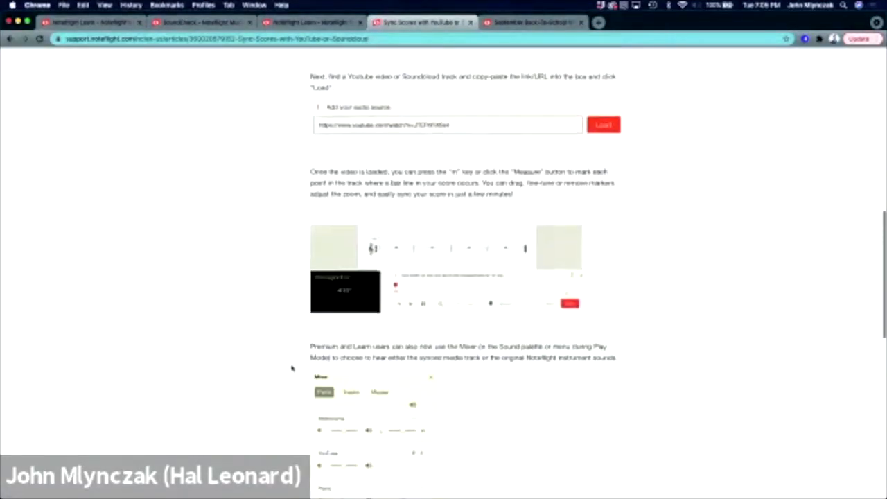
scroll(292, 368, "up", 20)
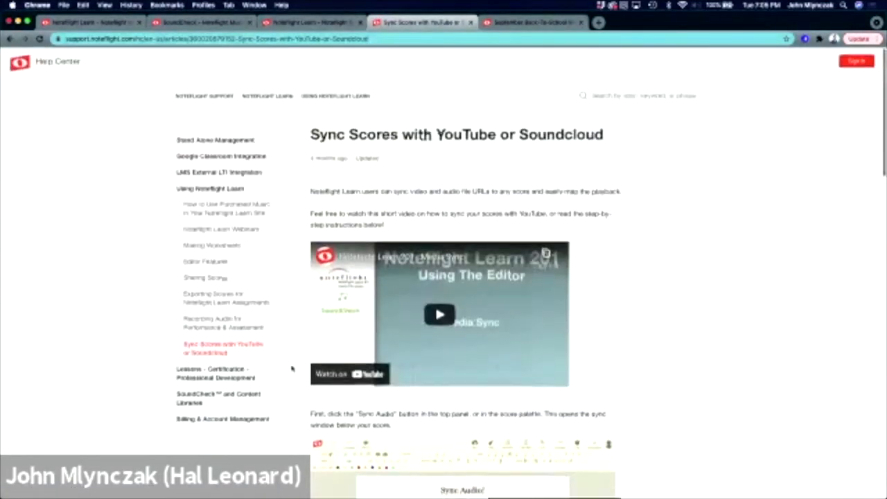
scroll(292, 368, "down", 1)
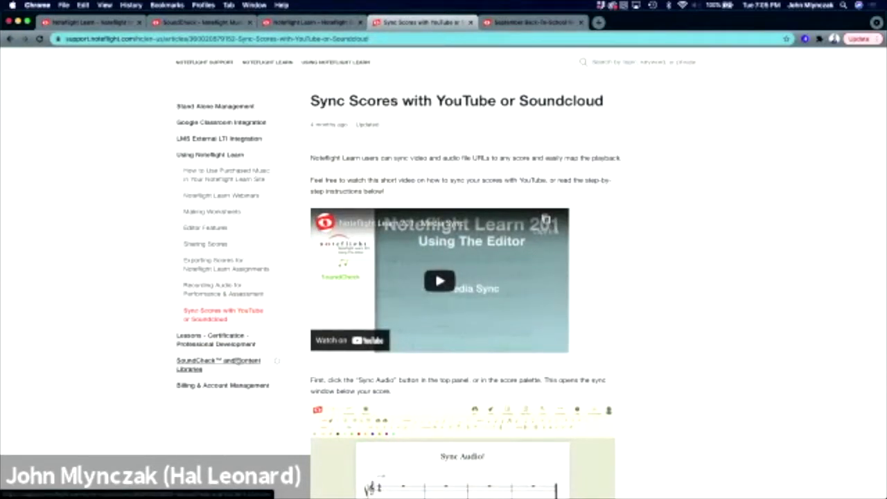
Expand the SoundCheck and Content Libraries section to look over its list of articles
left_click(236, 361)
scroll(233, 323, "down", 1)
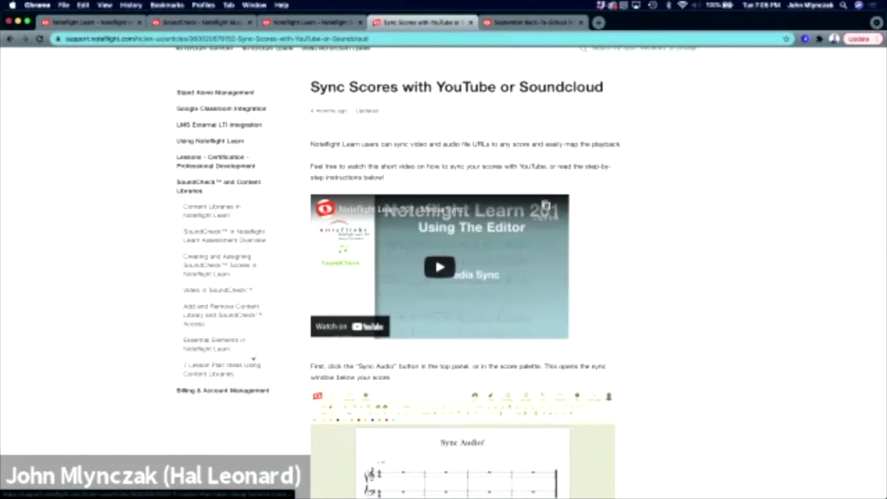
scroll(284, 337, "up", 2)
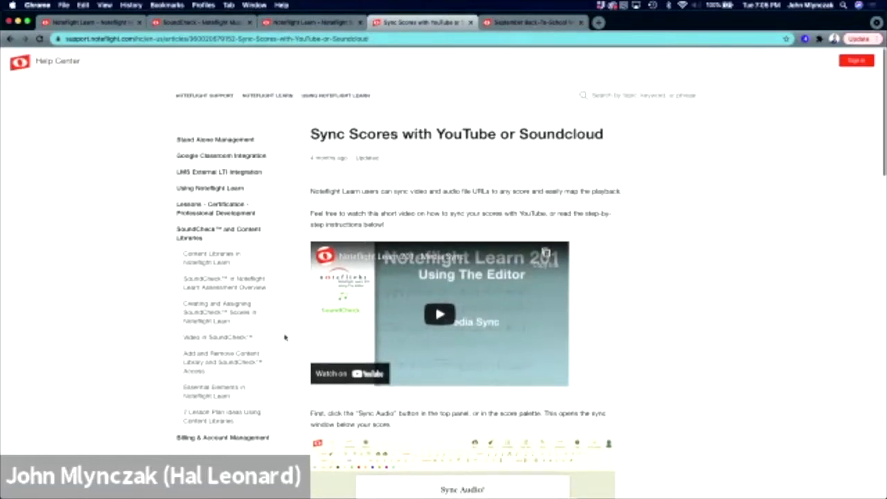
Open the Noteflight Learn Lesson Resources article under Lessons - Certification - Professional Development and follow its link to all lessons
left_click(234, 205)
left_click(195, 237)
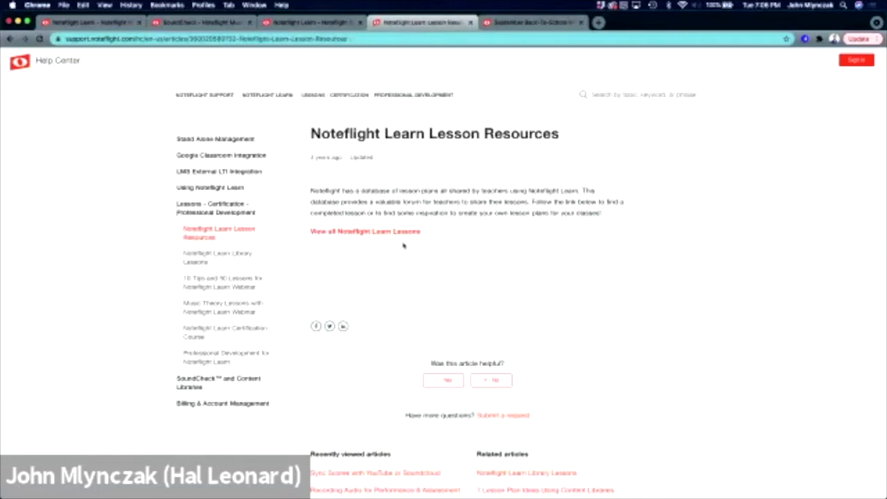
left_click(358, 233)
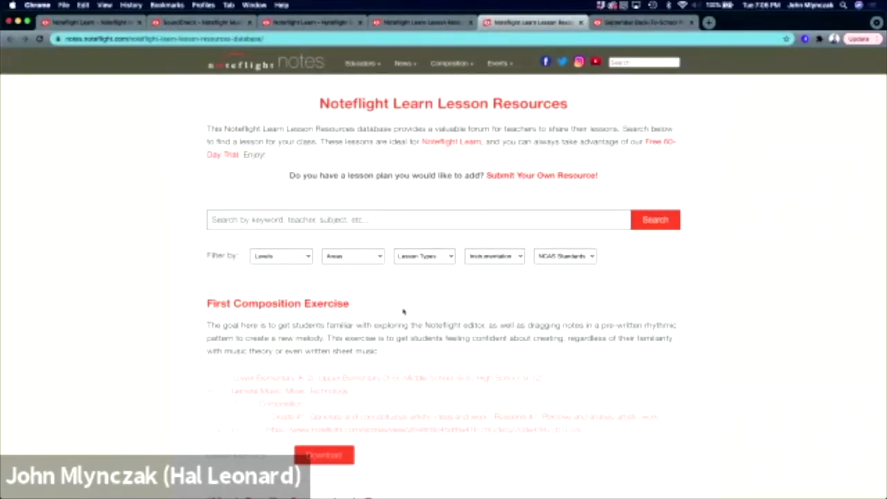
Browse the Lesson Resources database, examining the lesson descriptions, the First Composition Exercise details and the download options
scroll(403, 312, "down", 15)
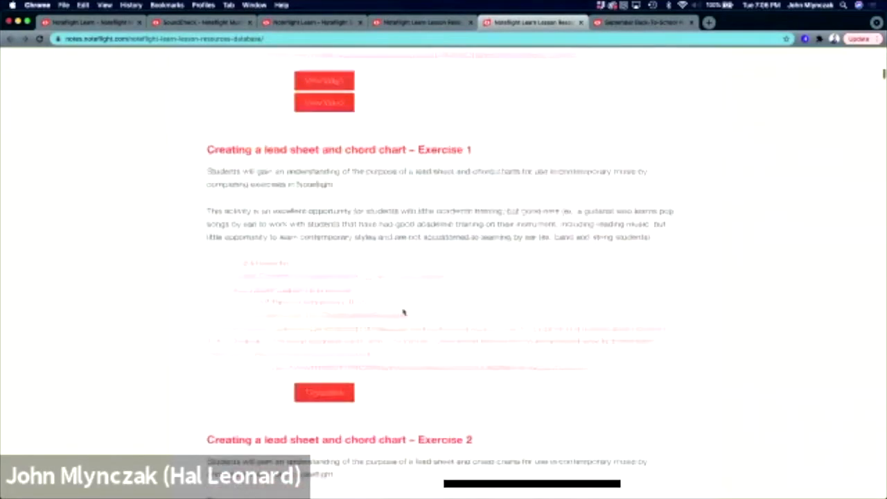
scroll(404, 312, "up", 15)
scroll(404, 312, "down", 3)
scroll(404, 312, "down", 10)
scroll(404, 312, "up", 4)
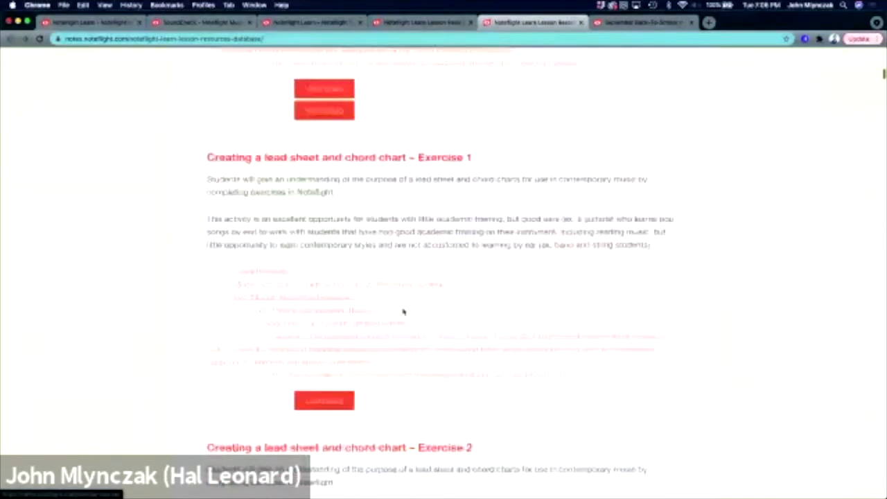
scroll(404, 312, "up", 8)
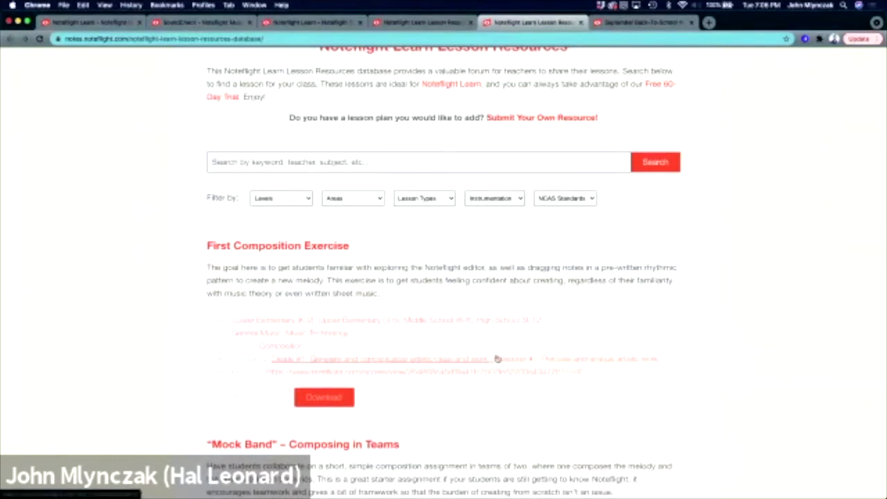
scroll(481, 389, "down", 1)
scroll(481, 389, "down", 3)
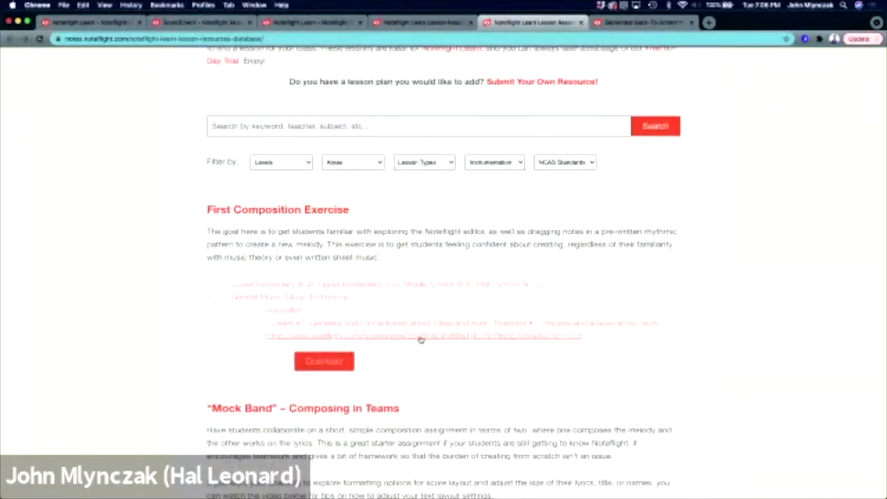
scroll(431, 368, "down", 3)
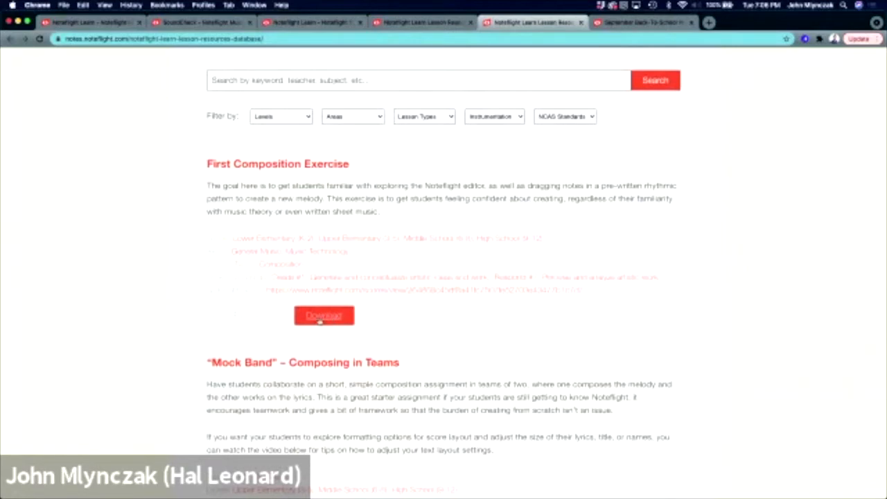
scroll(475, 376, "up", 5)
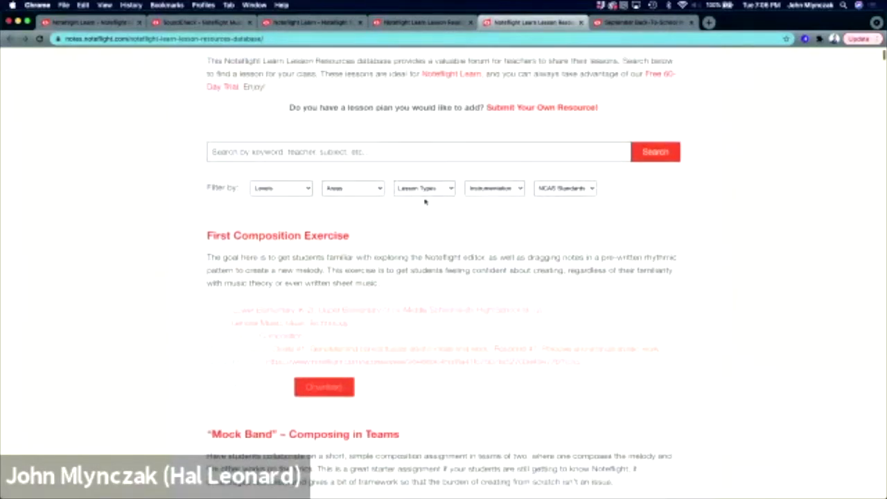
Try filtering the lessons by the Composition lesson type and clear that filter again
left_click(419, 189)
left_click(416, 213)
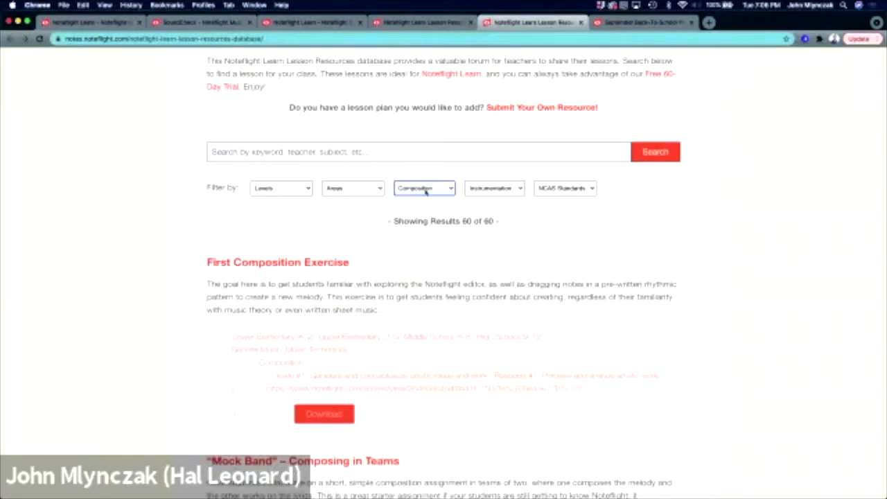
left_click(425, 191)
left_click(417, 163)
Filter the lessons by the NCAS standard Create #1 and look through the matching exercises
left_click(570, 189)
left_click(563, 199)
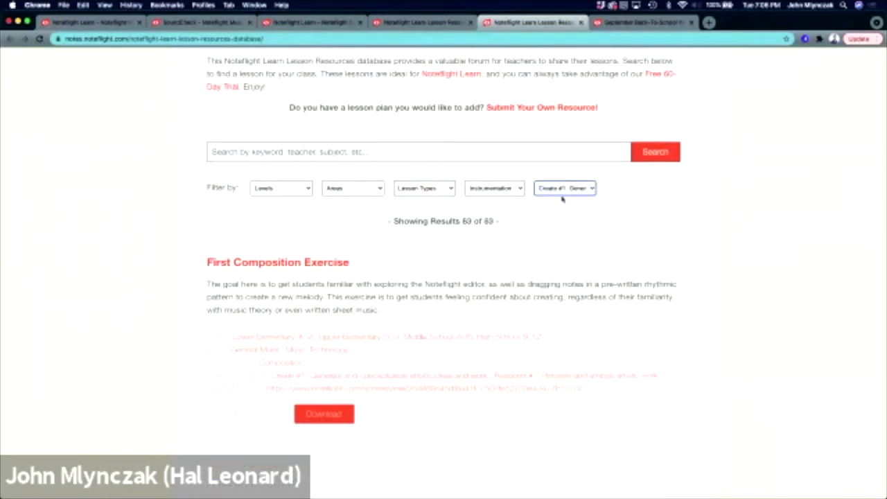
scroll(371, 243, "down", 9)
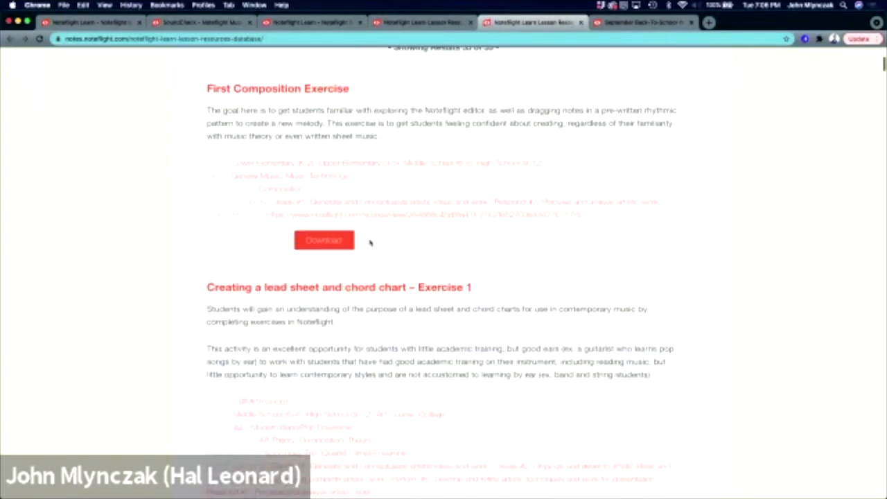
Look through the lead sheet and chord chart exercises in the lesson results, and return to the other Lesson Resources page
scroll(369, 239, "down", 5)
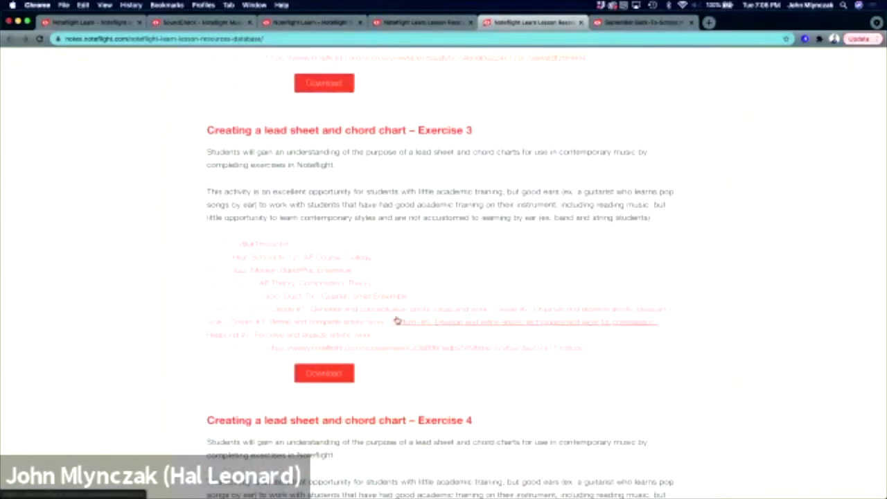
scroll(395, 321, "up", 6)
left_click(408, 23)
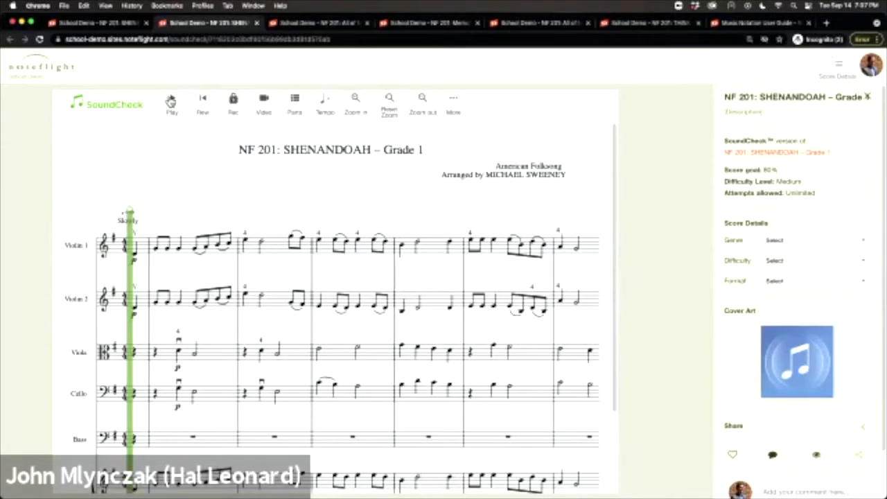
Look over the full SHENANDOAH score in SoundCheck, resetting its zoom and adjusting its display size
scroll(205, 303, "down", 3)
scroll(201, 297, "up", 3)
left_click(389, 109)
left_click(361, 110)
left_click(361, 111)
left_click(361, 111)
left_click(360, 111)
left_click(360, 110)
left_click(360, 110)
Examine the additional SoundCheck options for the full score, and test the browser page zoom
left_click(454, 108)
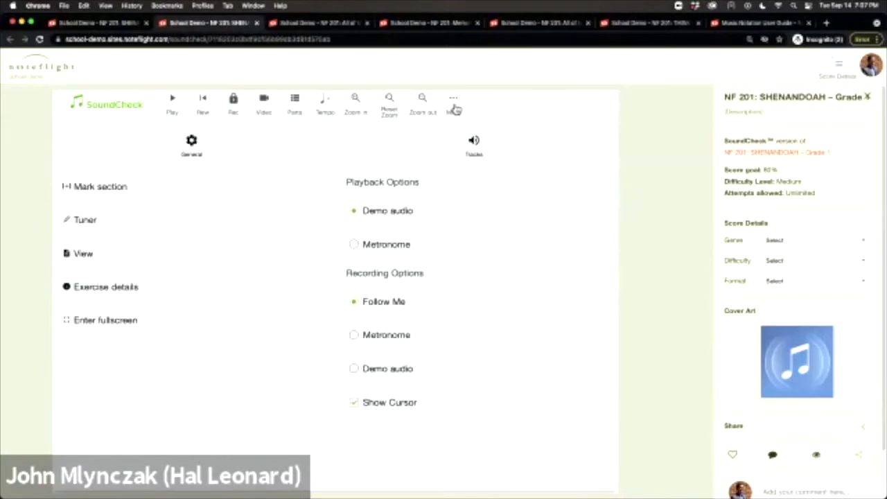
left_click(454, 107)
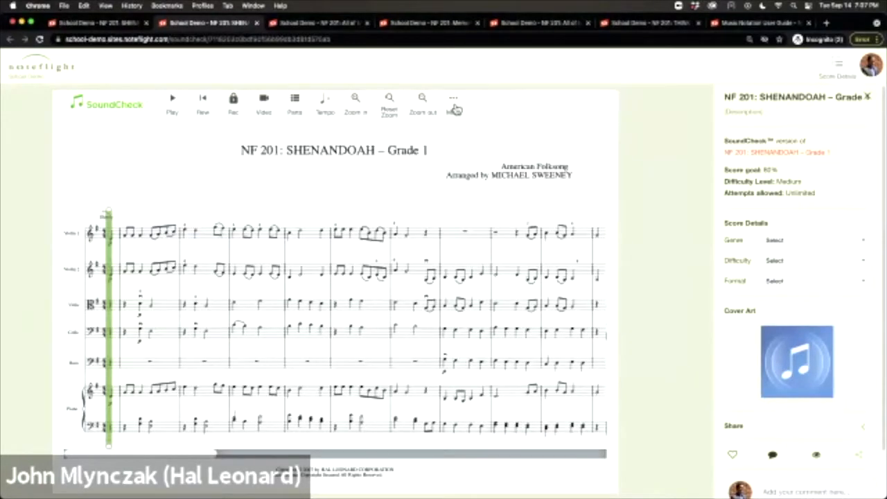
key("super+minus")
key("super+minus")
key("super+plus")
key("super+plus")
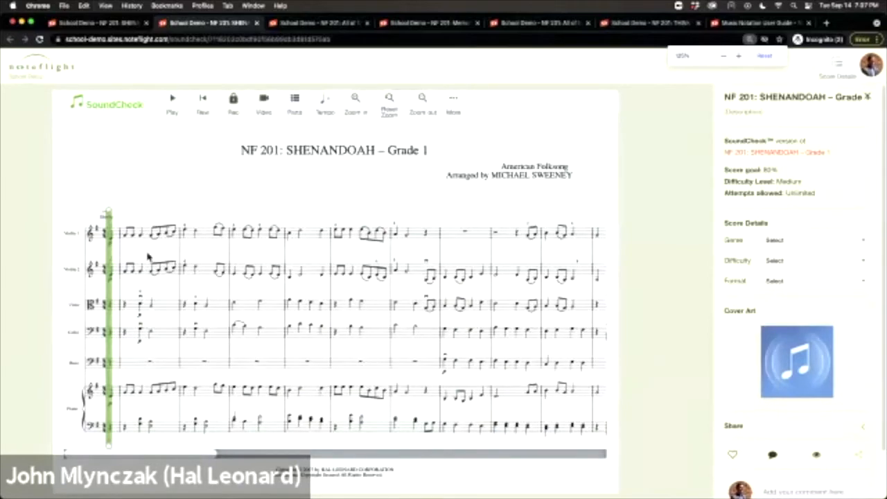
Display only the Violin 1 part of SHENANDOAH and look through its notation
left_click(294, 99)
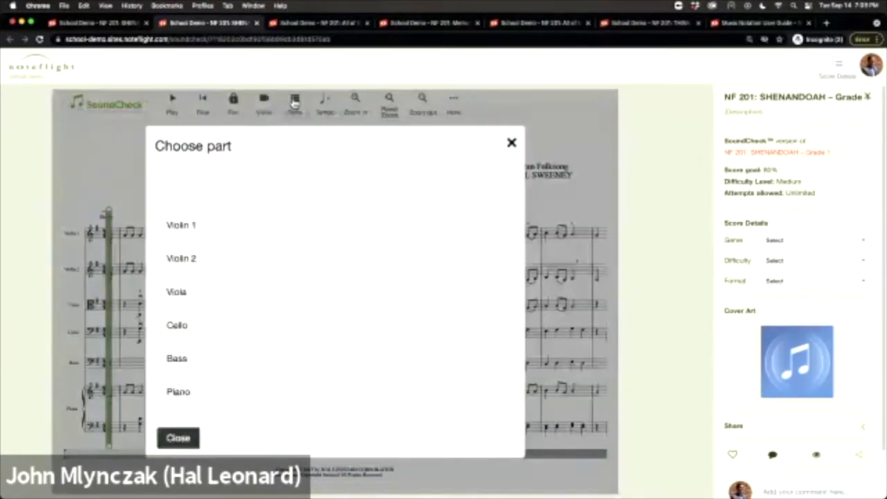
left_click(212, 224)
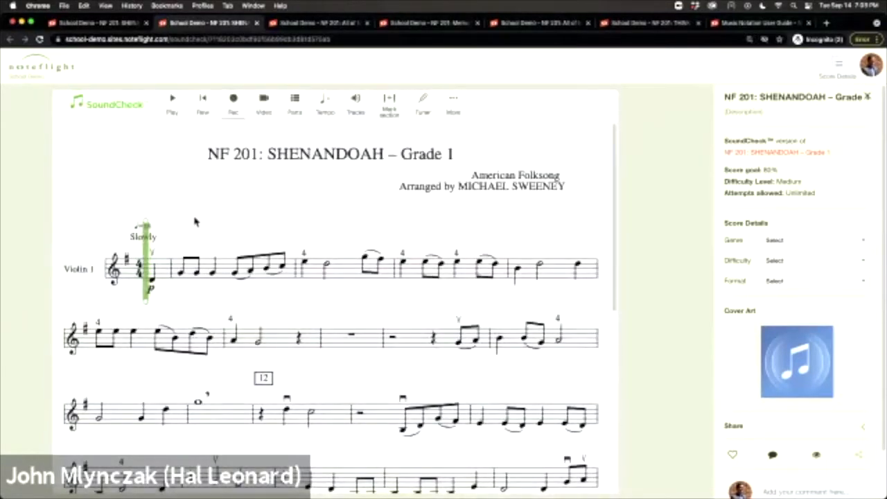
scroll(238, 279, "down", 5)
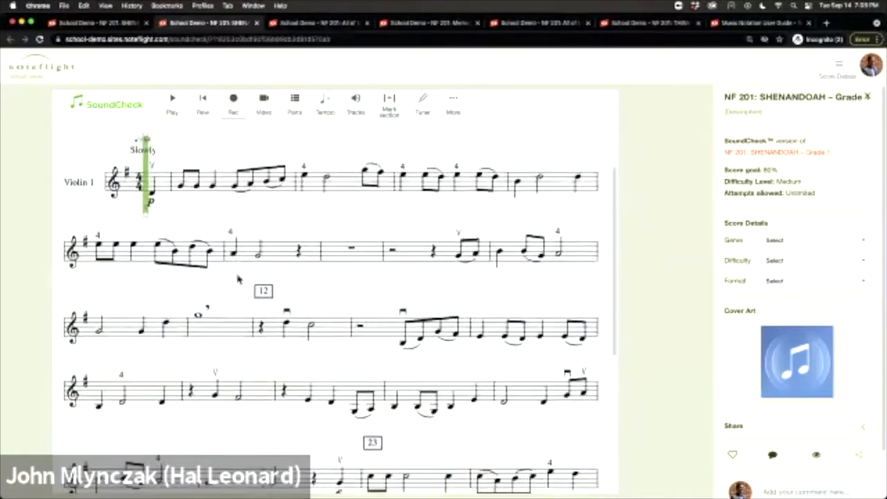
scroll(238, 278, "up", 5)
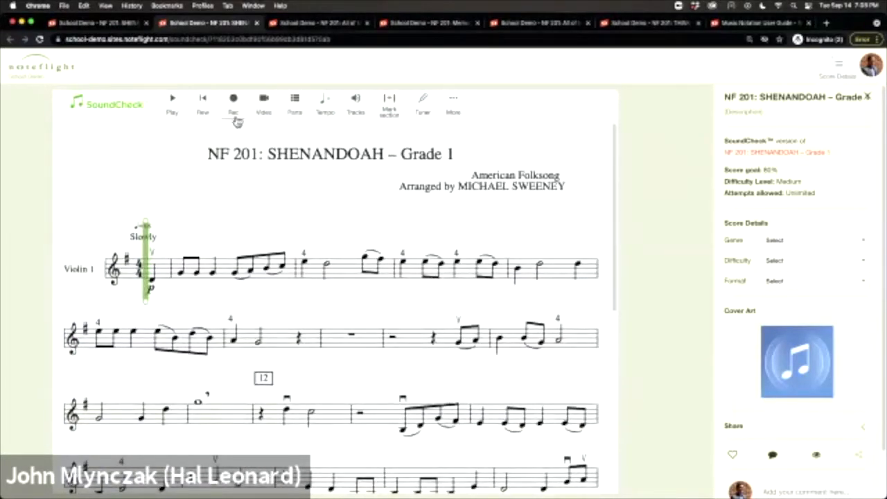
Change the displayed part to Violin 2 and look through its notation
left_click(300, 104)
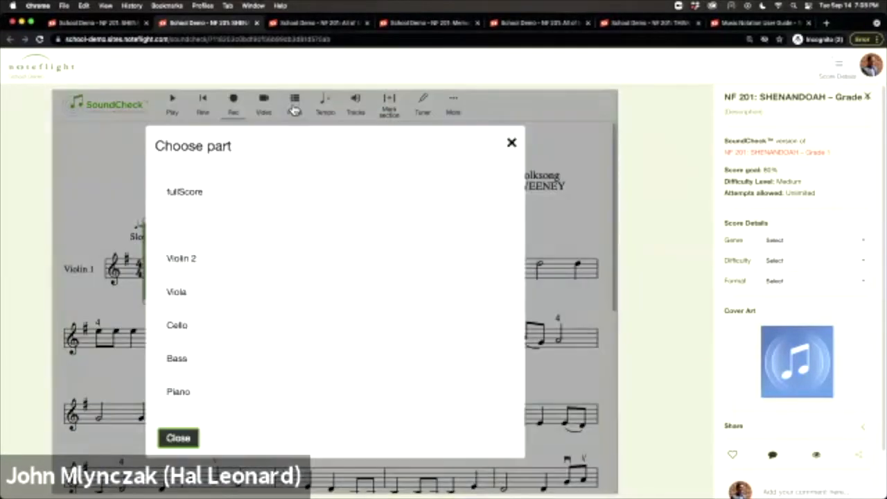
left_click(236, 271)
scroll(251, 310, "down", 2)
scroll(251, 310, "down", 3)
scroll(252, 234, "up", 5)
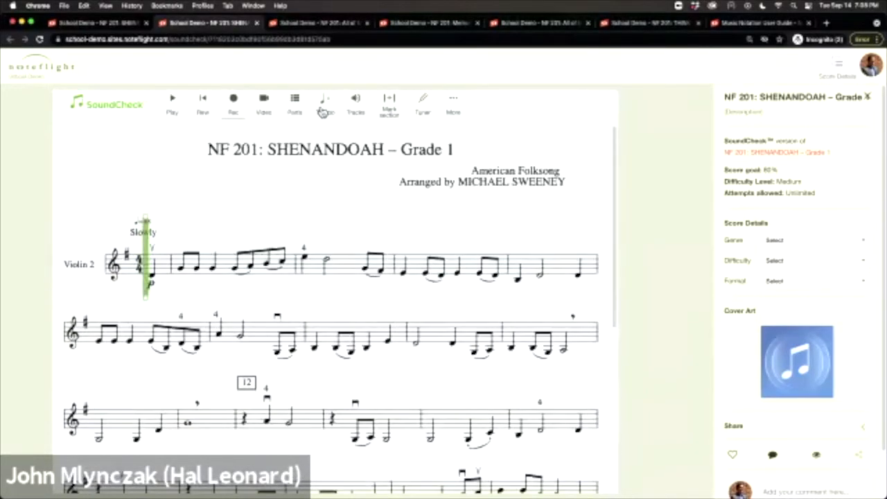
Set the recording option for the Violin 2 part to Metronome and view the tempo change settings
left_click(346, 111)
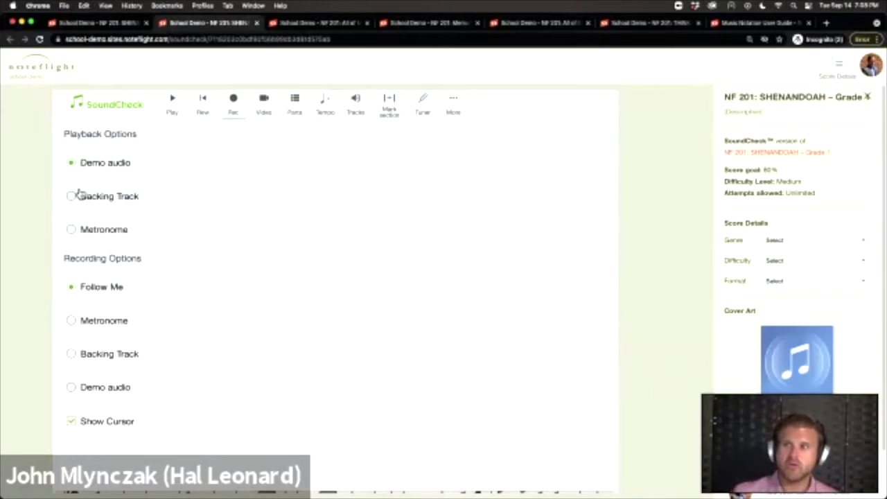
left_click(71, 321)
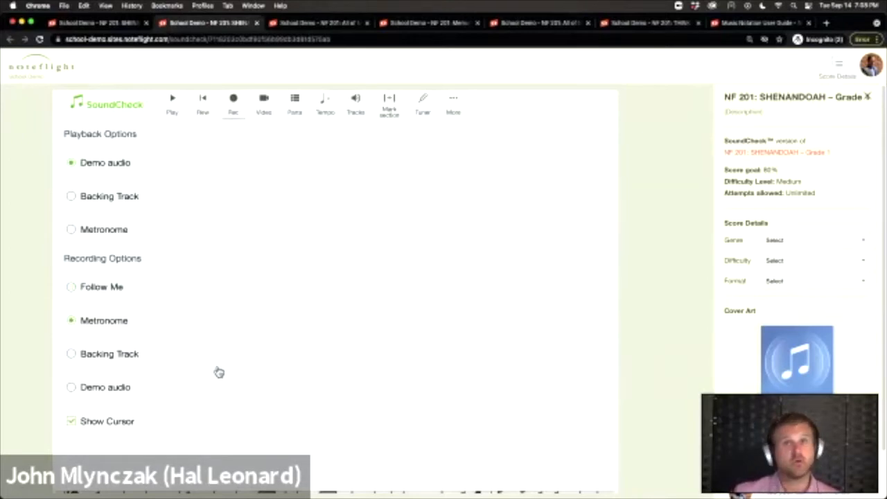
left_click(327, 110)
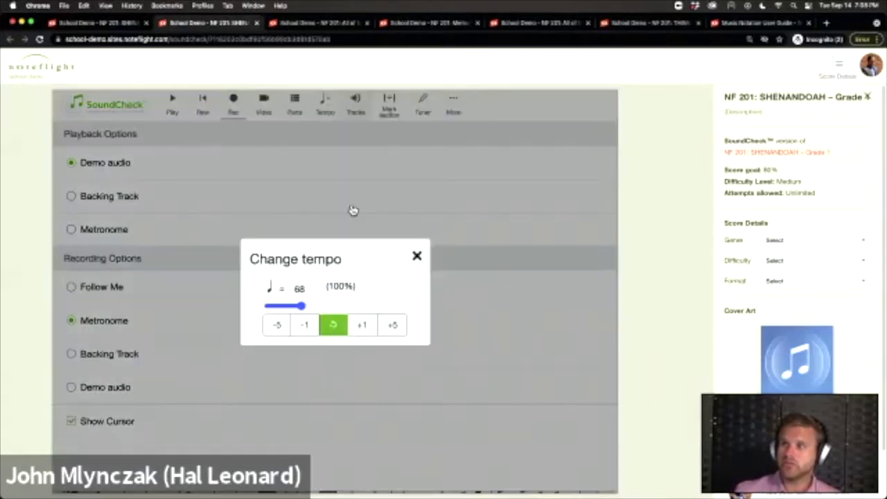
left_click(416, 256)
Close the track options, play the opening measures of the Violin 2 part and pause the playback
left_click(355, 108)
left_click(173, 108)
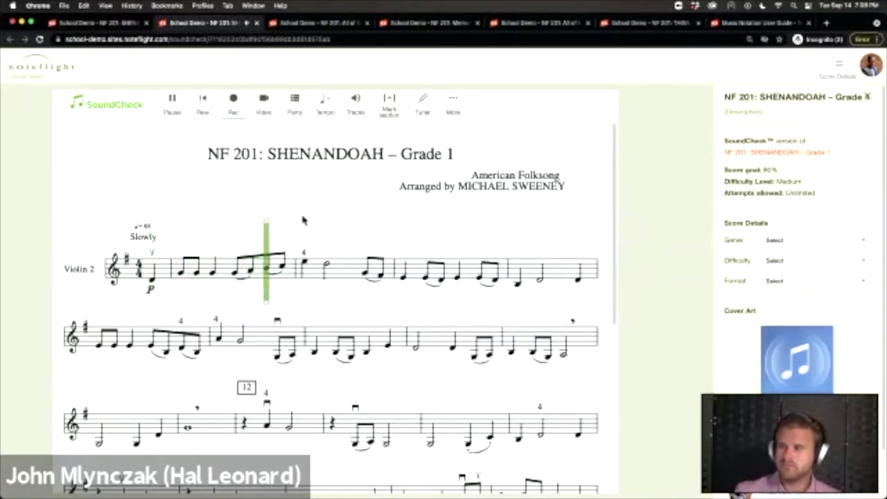
left_click(177, 115)
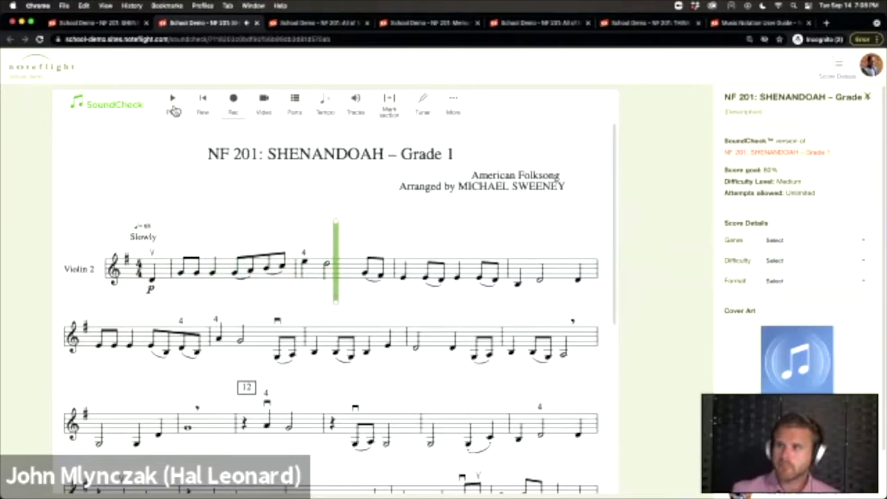
Switch the displayed part to Violin 1 and rewind the playback cursor to the start
left_click(301, 106)
left_click(220, 235)
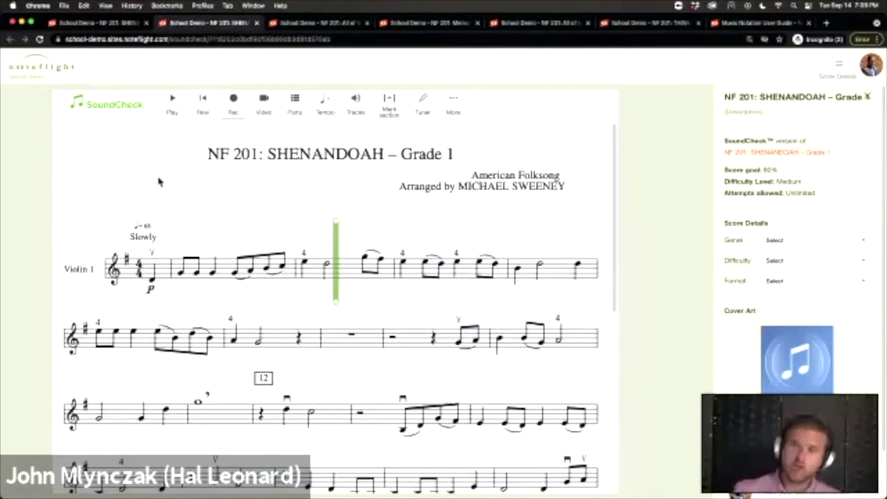
left_click(195, 116)
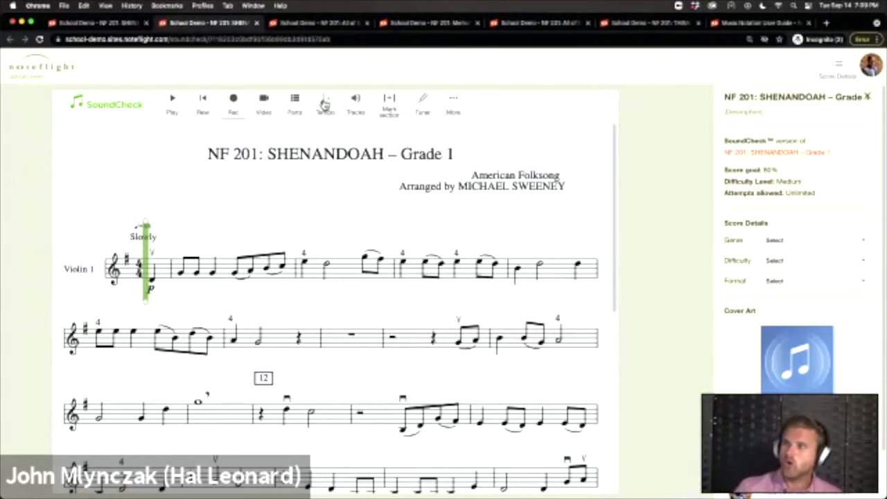
Display the playback and recording track options for the Violin 1 part
left_click(324, 104)
left_click(324, 105)
left_click(355, 105)
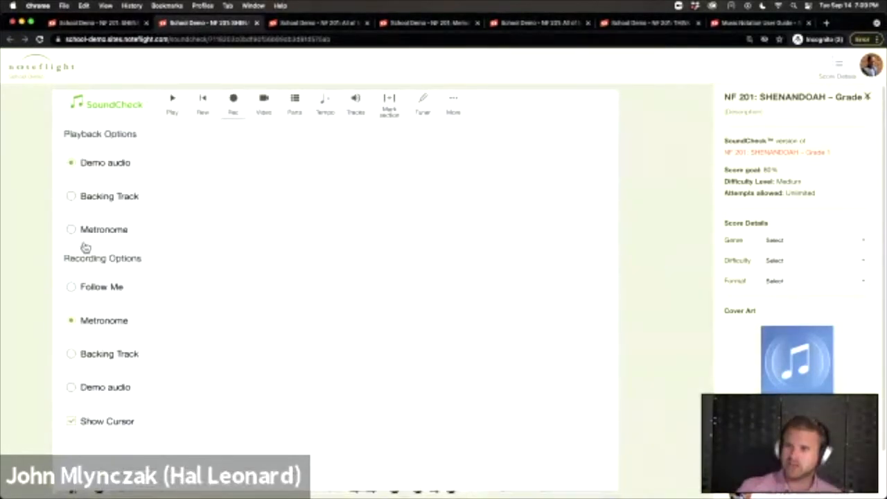
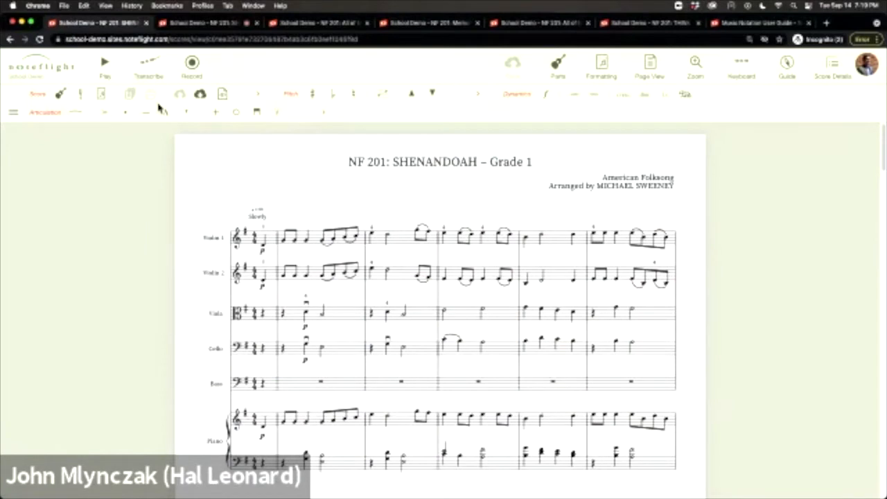
Open the score editor's list of command groups and examine the Score, Duration and Rhythm commands
left_click(16, 113)
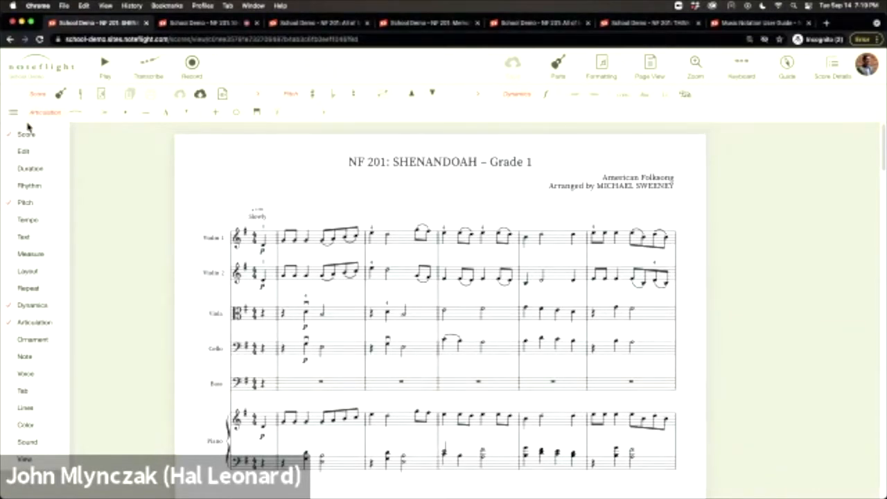
mouse_move(29, 133)
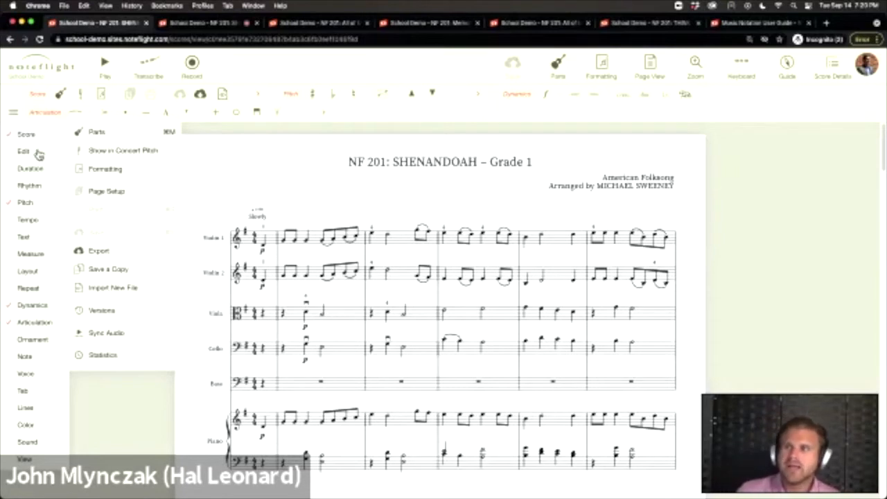
mouse_move(38, 157)
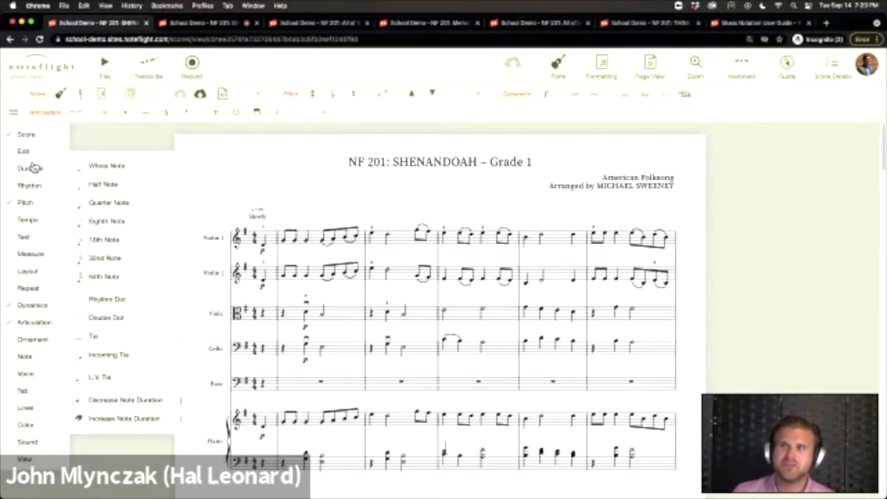
mouse_move(30, 185)
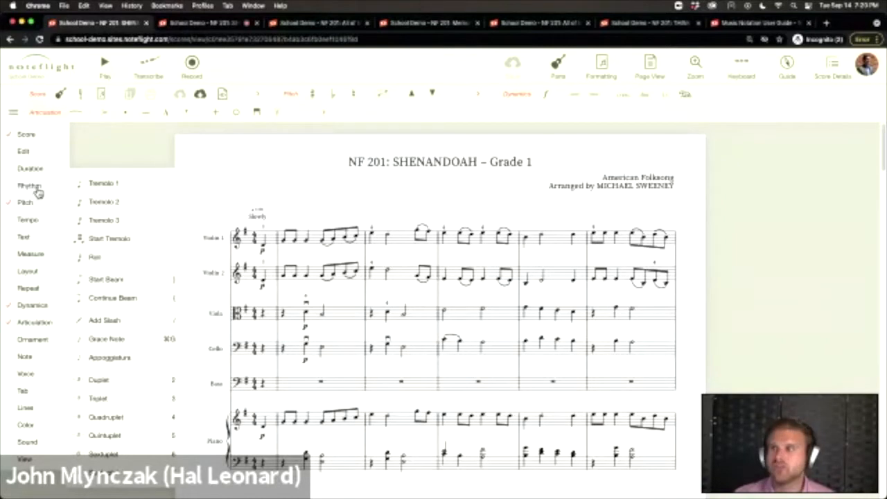
mouse_move(36, 221)
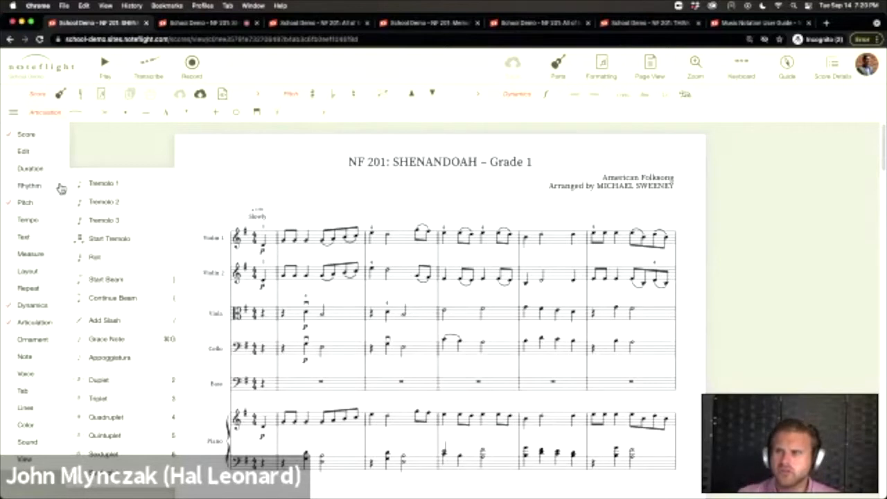
Try a Swing Eighths amount of 24% in the tempo settings and return it to 0%
mouse_move(39, 203)
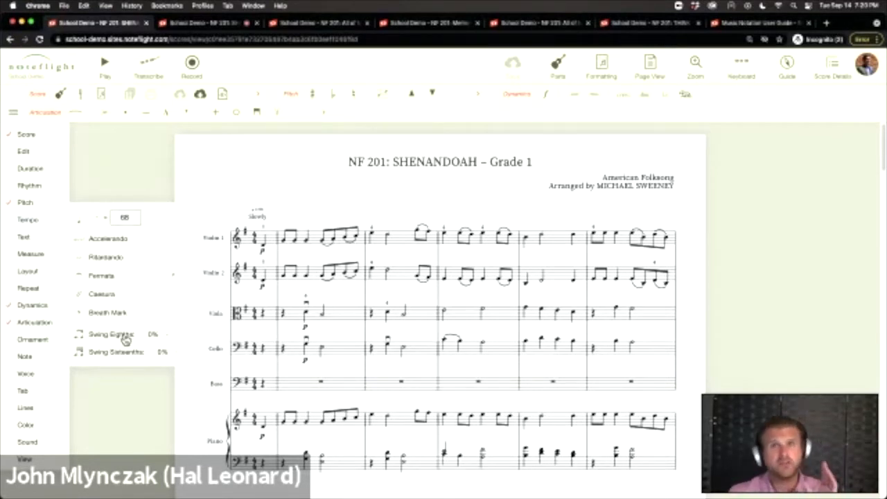
left_click(119, 336)
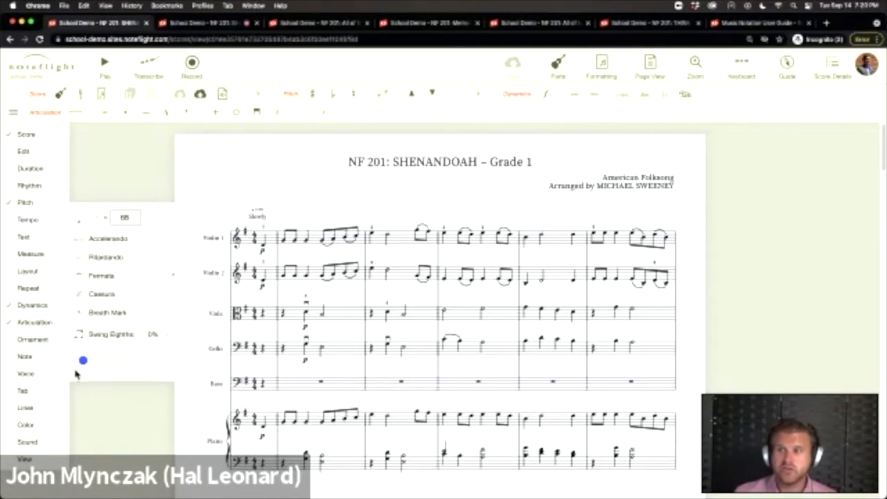
left_click_drag(82, 360, 125, 362)
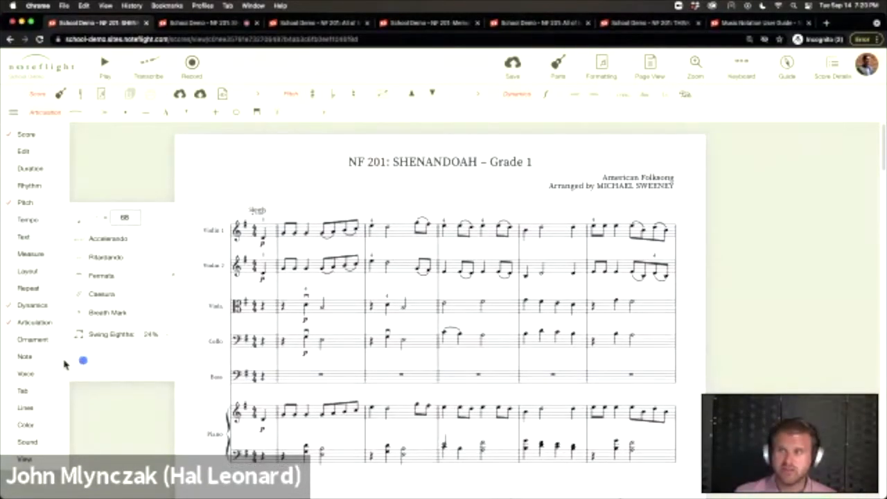
mouse_move(61, 360)
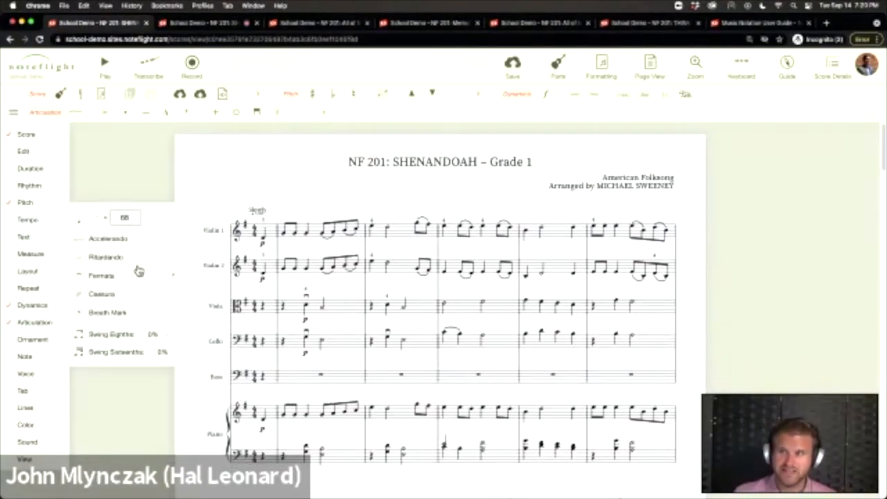
Add a text block after the first system reading "Add my own text", with measure 1 of Violin 1 selected
mouse_move(28, 238)
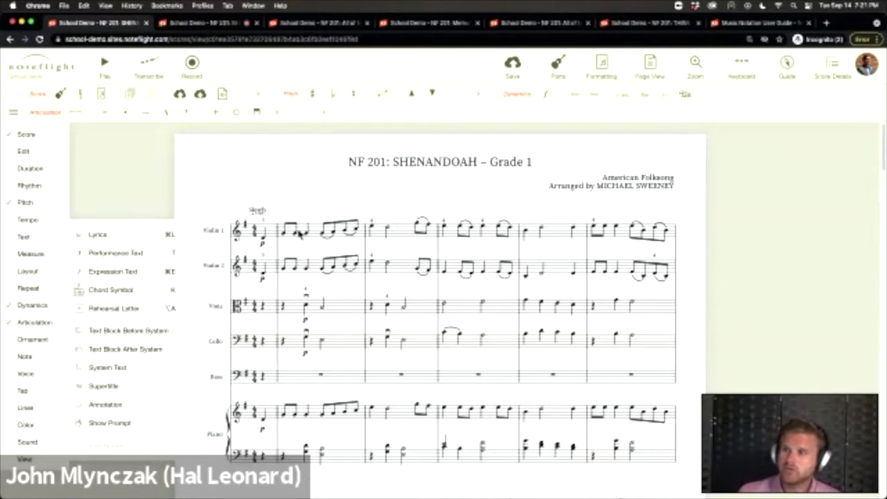
left_click(292, 234)
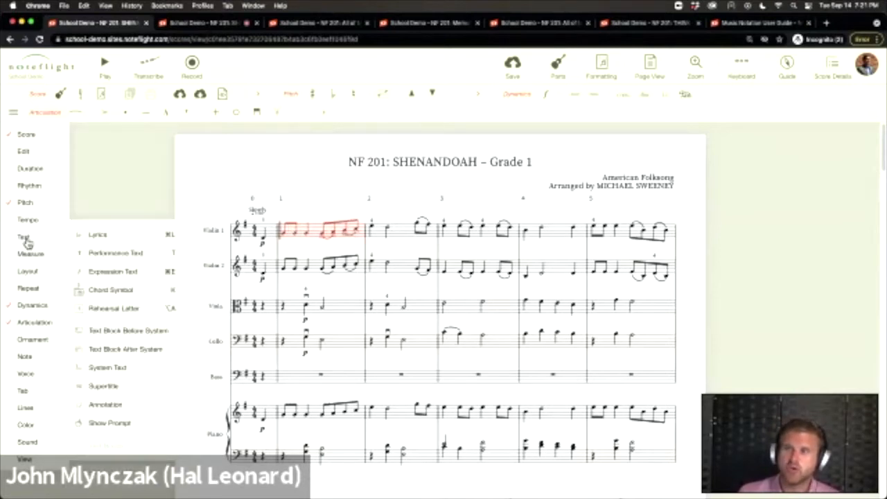
left_click(104, 351)
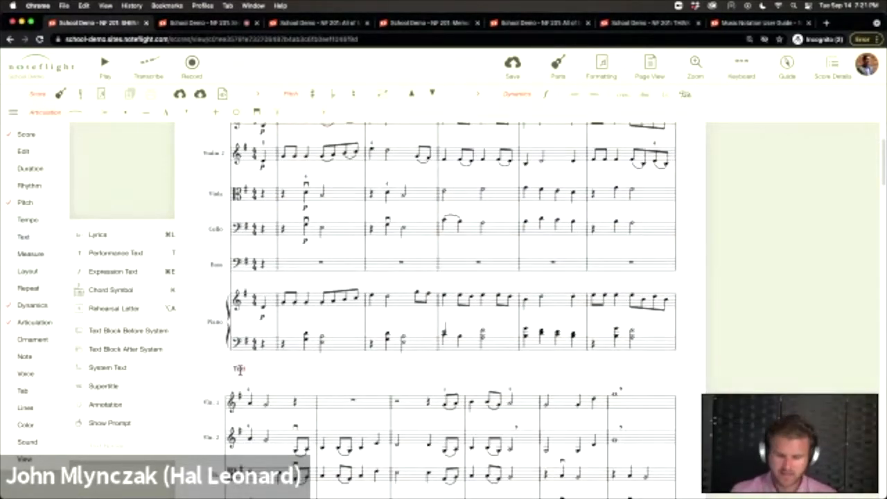
type("Add my own")
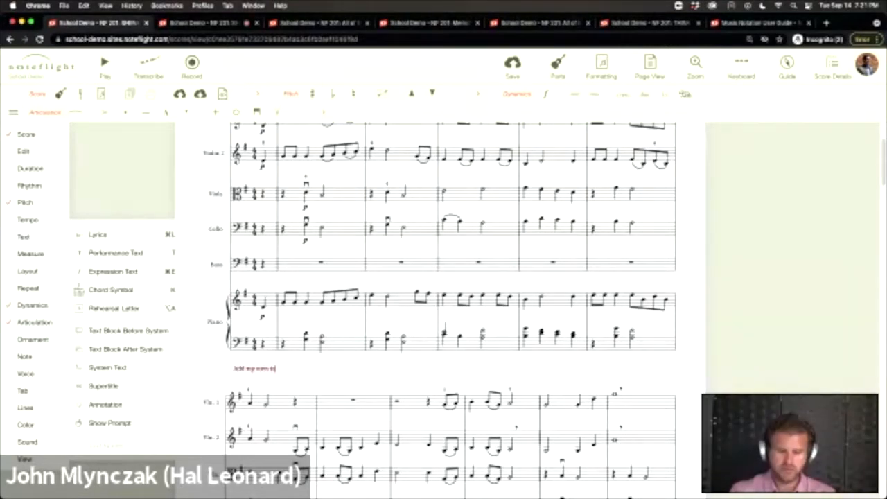
type(" text")
left_click(310, 381)
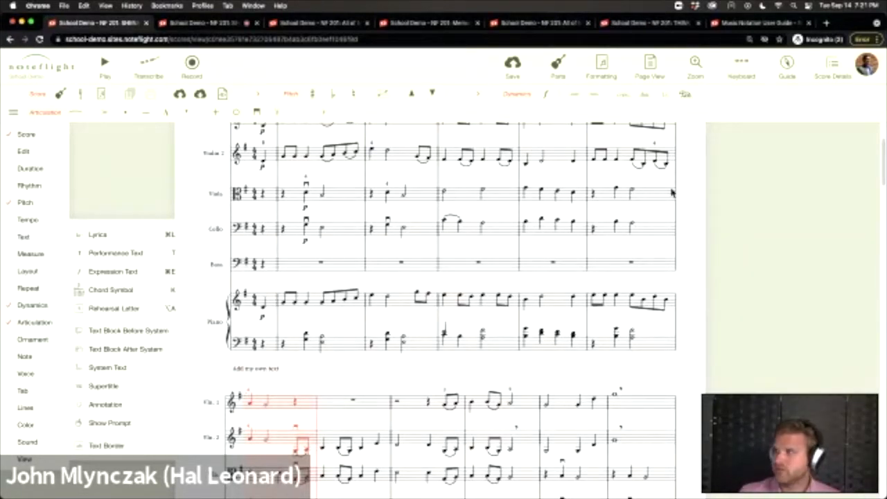
Review the Formatting options for sizing and text, set the Prompt Size to 14 px, and save the score
left_click(600, 66)
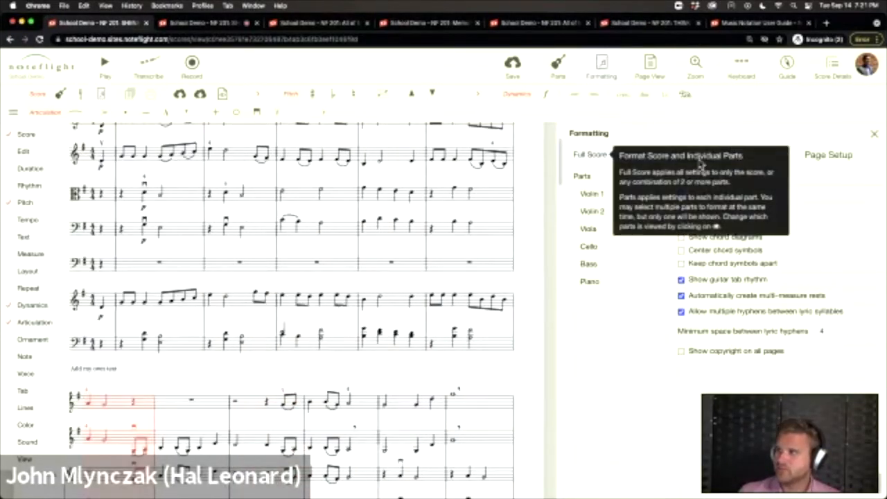
left_click(739, 155)
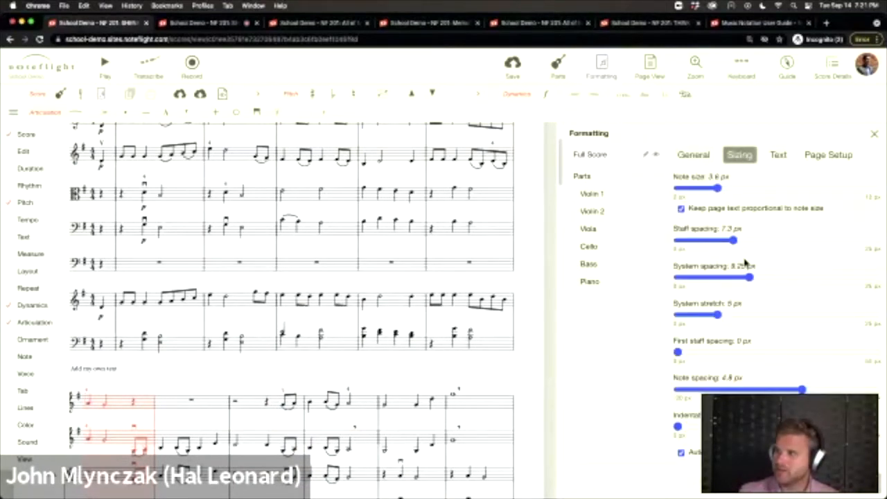
left_click(779, 155)
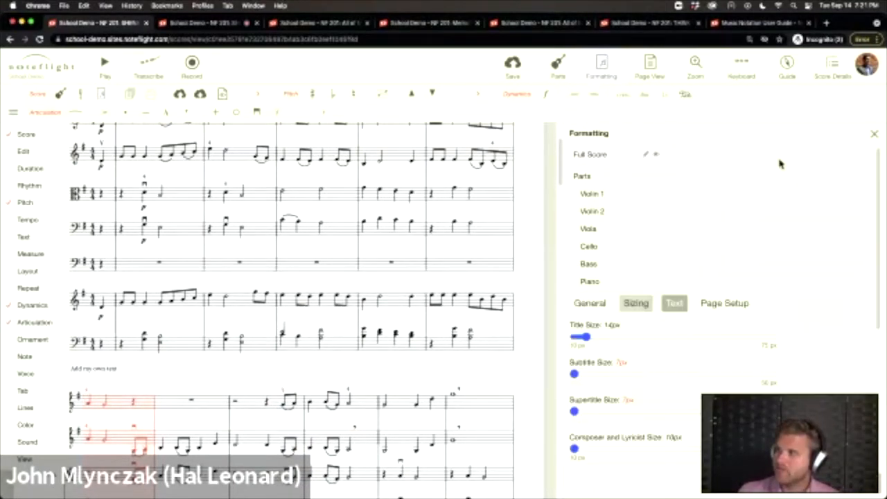
scroll(602, 368, "down", 5)
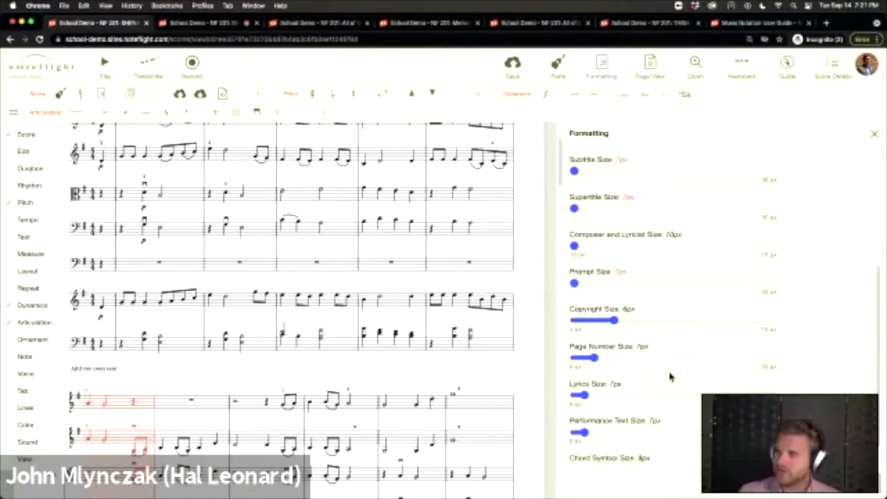
scroll(653, 386, "up", 1)
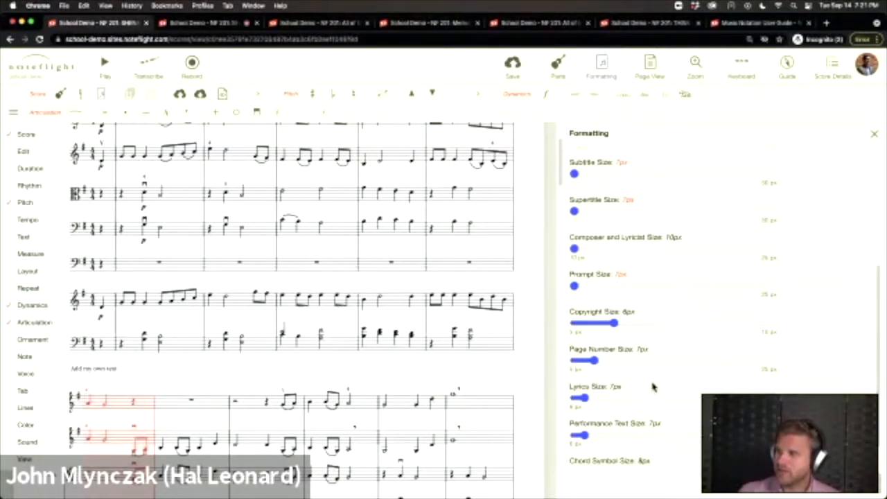
left_click_drag(583, 303, 627, 296)
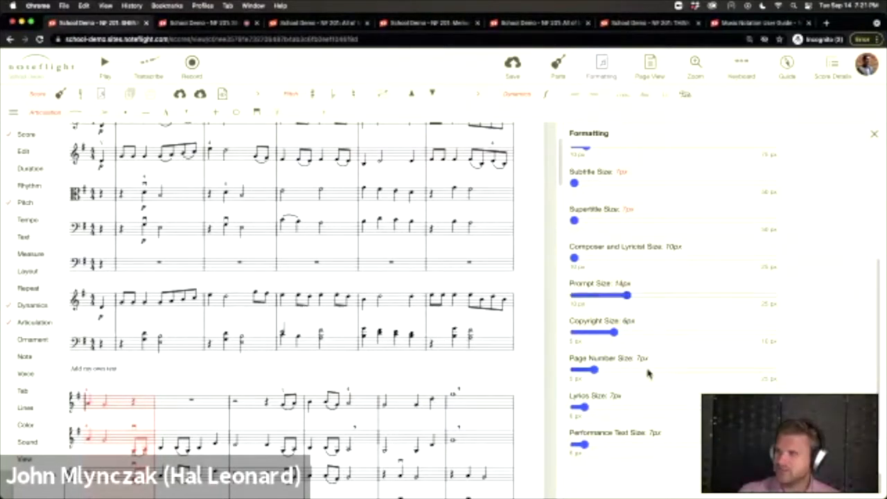
scroll(631, 385, "down", 1)
scroll(652, 376, "up", 5)
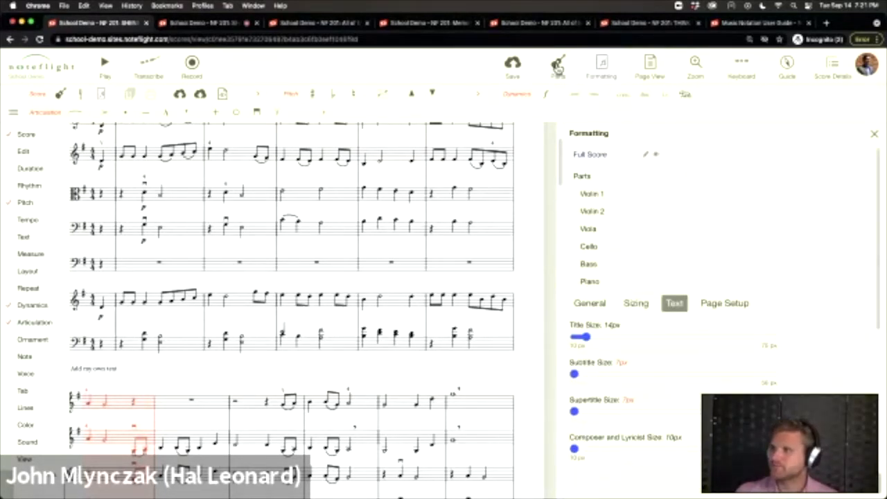
left_click(511, 68)
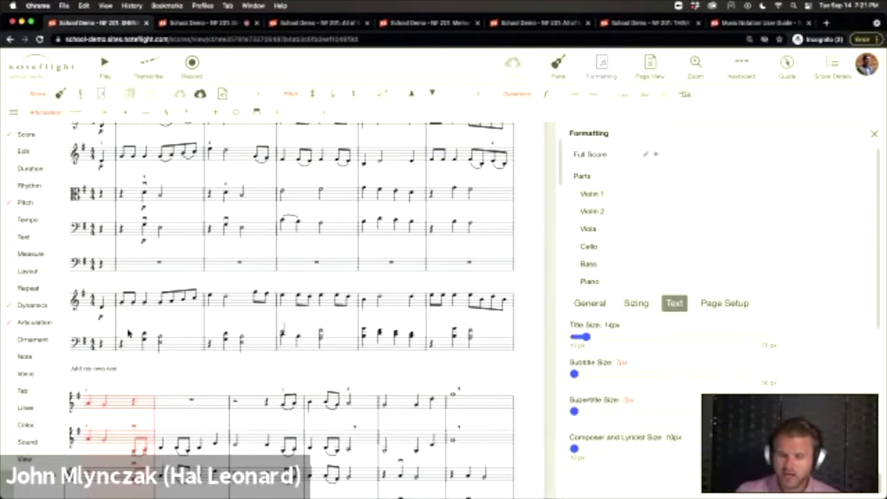
Select measure 1 of the Violin 1 staff and close the Formatting settings
scroll(127, 345, "down", 4)
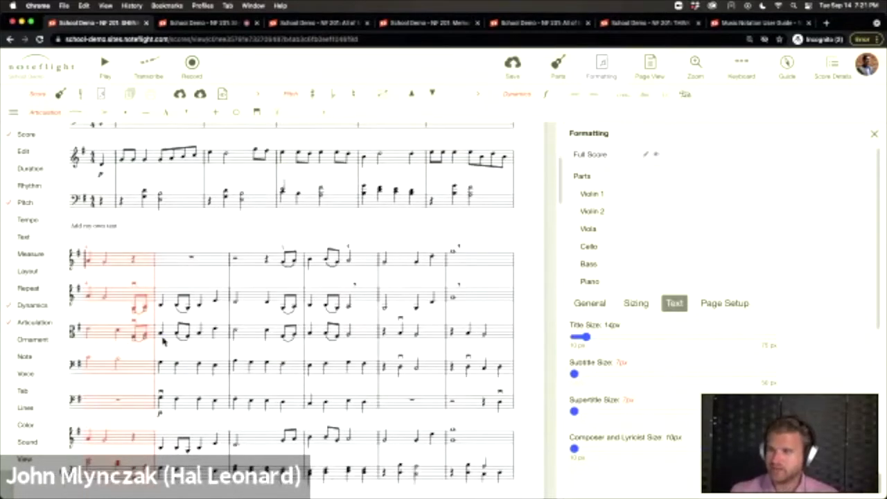
left_click(146, 246)
scroll(146, 246, "up", 5)
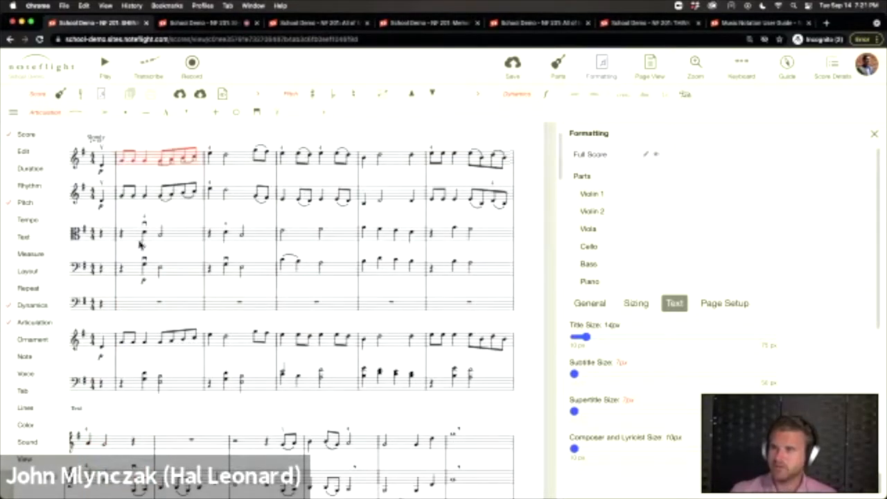
left_click(57, 169)
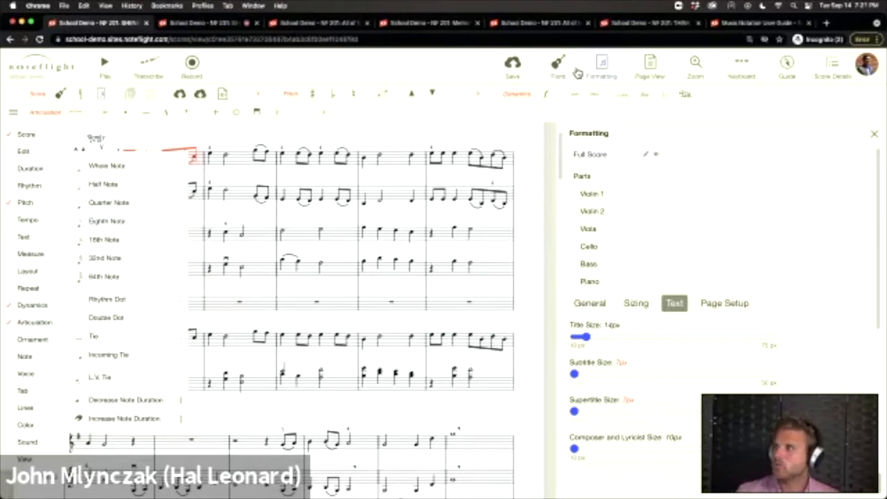
left_click(602, 65)
Try to create a multi-measure rest from the selected first measure of Violin 1
left_click(27, 255)
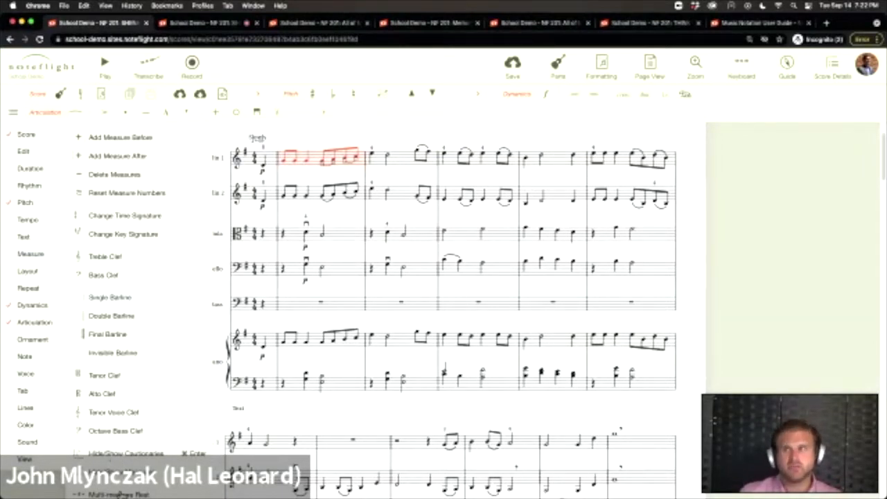
left_click(119, 494)
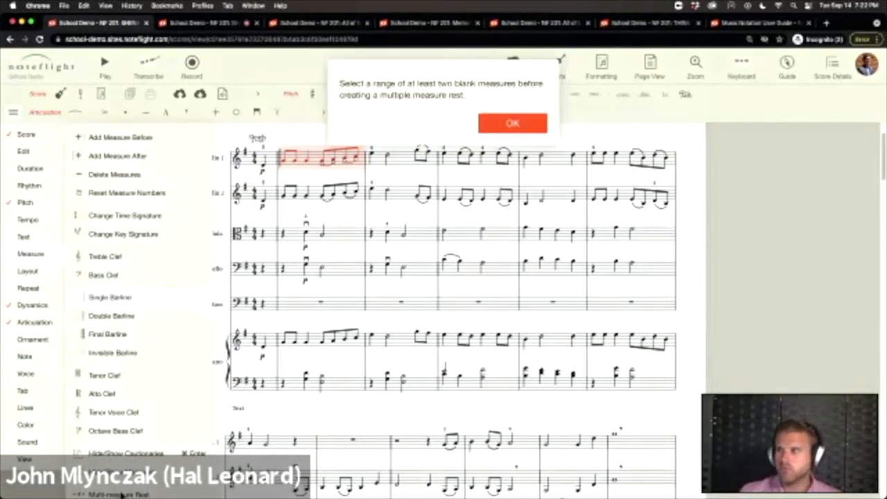
left_click(490, 123)
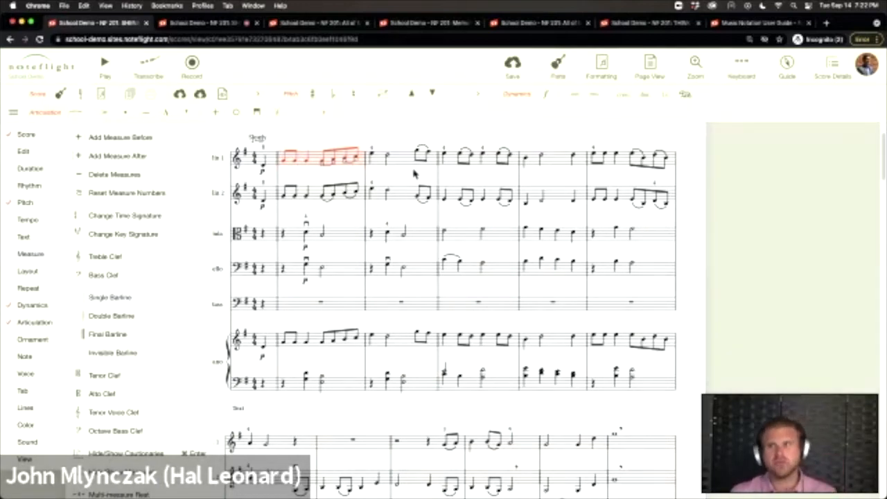
Pin the Color commands, expand them to the classroom colors, and color the first notes of measure 2 in Violin 1 and Violin 2 Classroom E
mouse_move(28, 288)
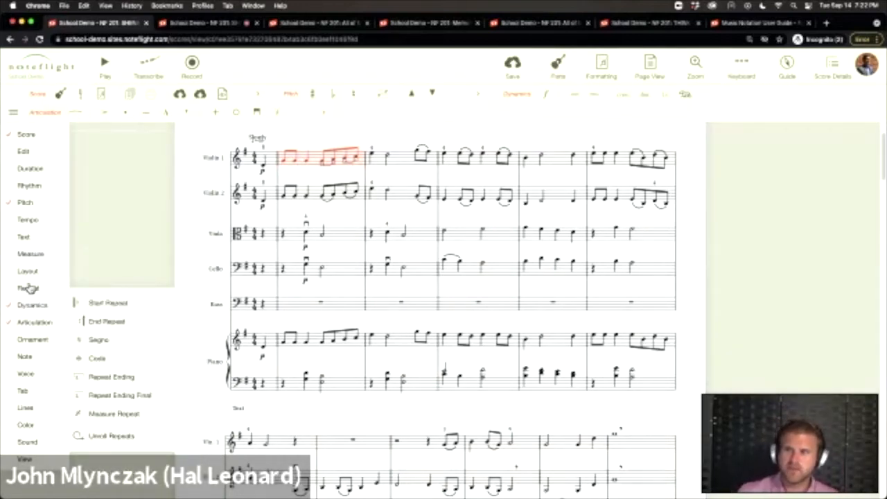
mouse_move(36, 409)
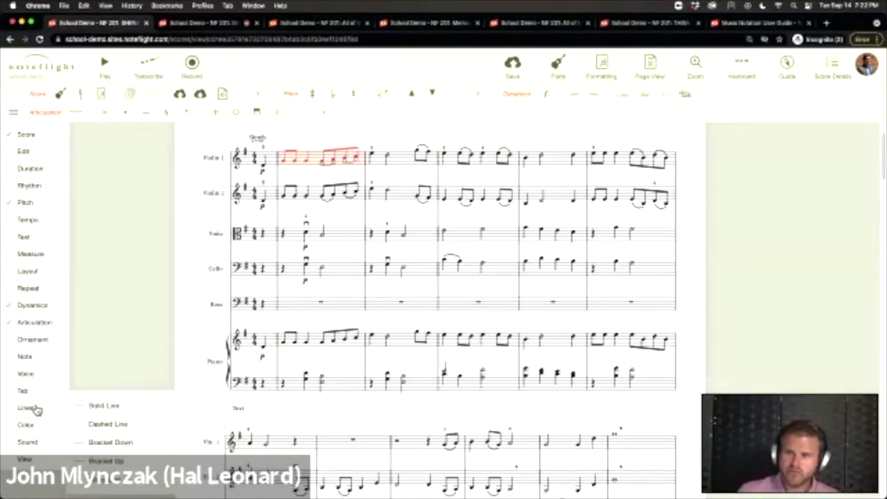
mouse_move(28, 426)
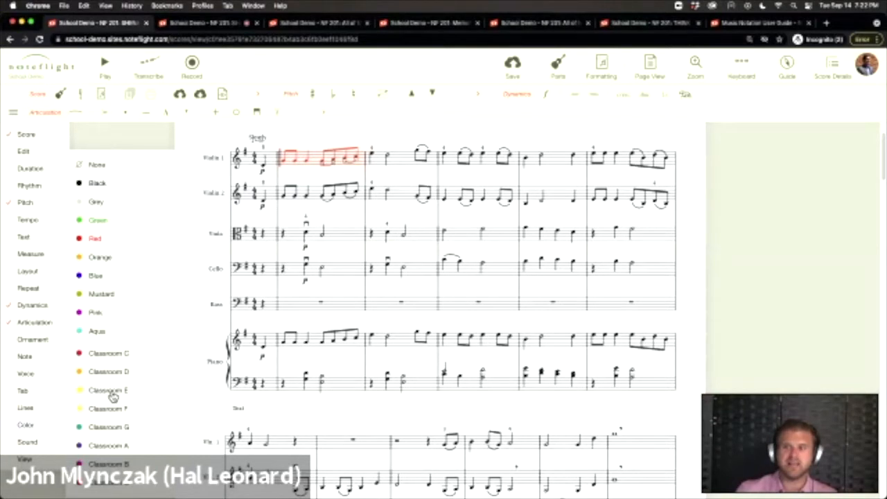
left_click(373, 158)
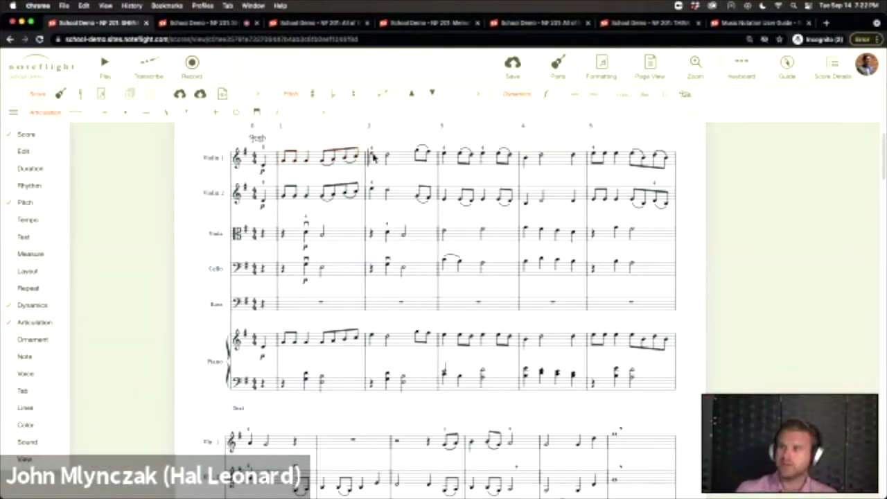
left_click(30, 424)
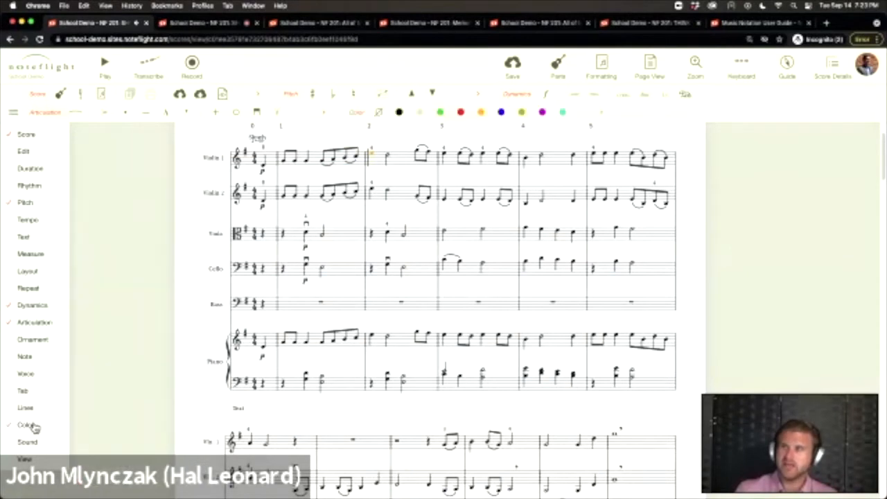
left_click(603, 112)
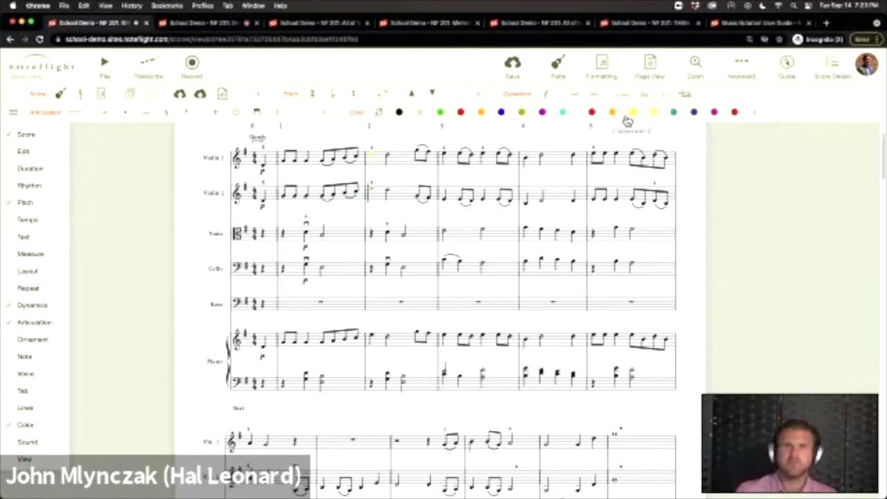
In the Mixer, pan Violin 1 and Violin 2 left and Cello and Bass right, turn off the Piano part, and save the score
mouse_move(25, 325)
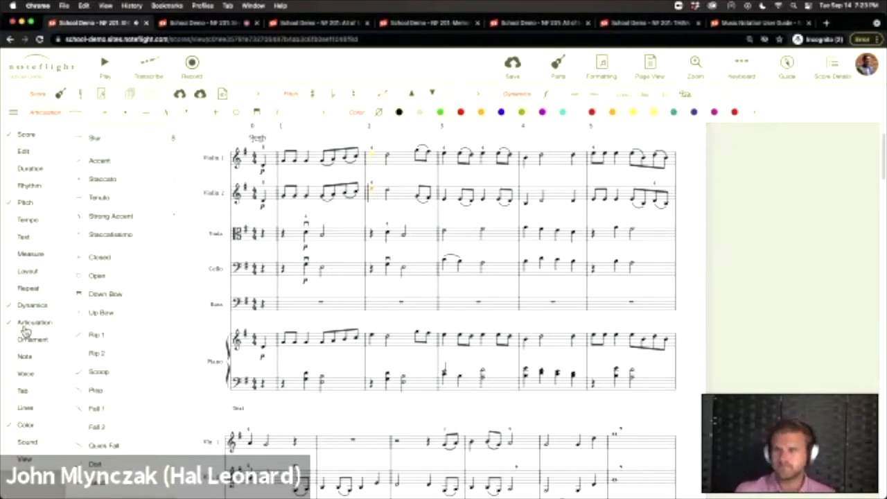
mouse_move(28, 441)
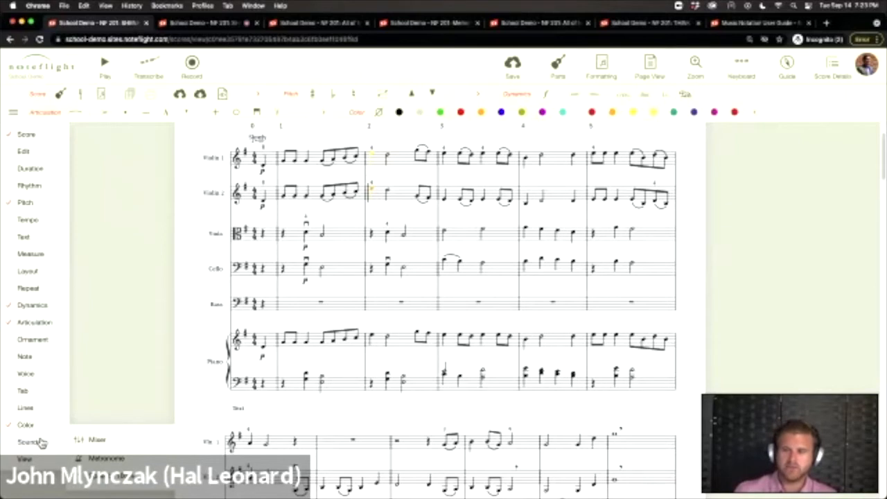
left_click(97, 444)
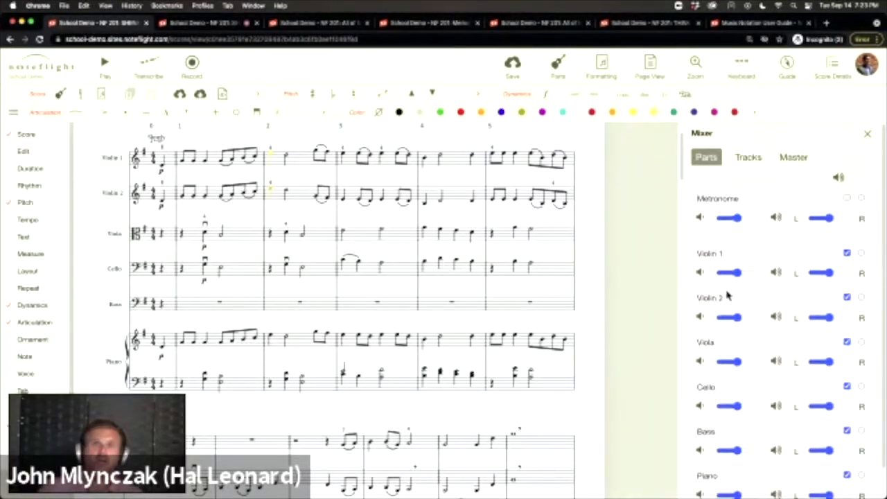
scroll(714, 347, "down", 1)
scroll(731, 359, "up", 1)
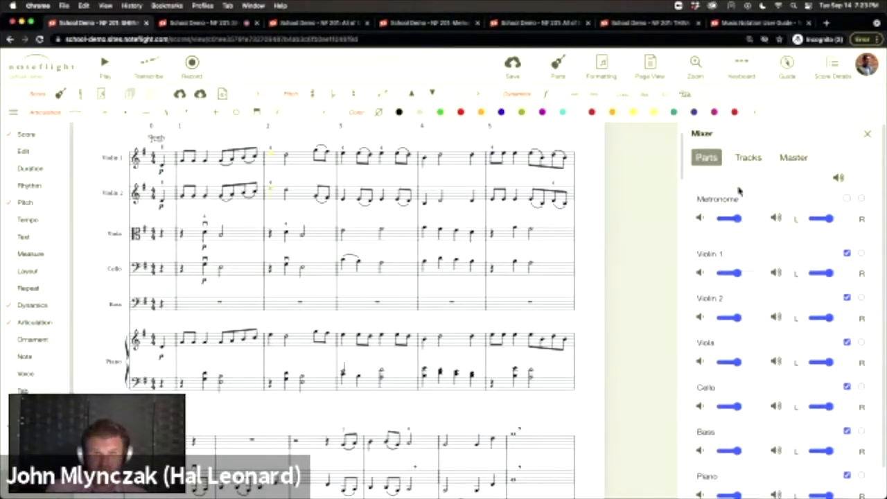
scroll(732, 364, "down", 1)
scroll(732, 364, "up", 1)
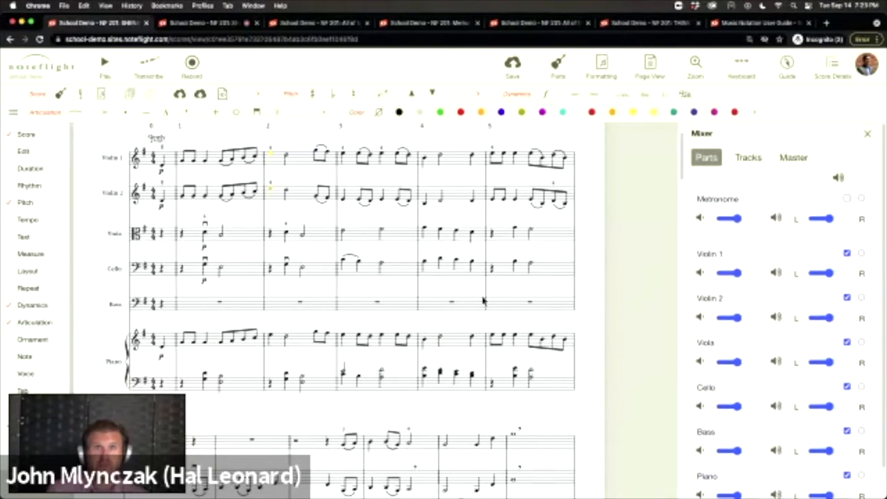
scroll(742, 354, "down", 1)
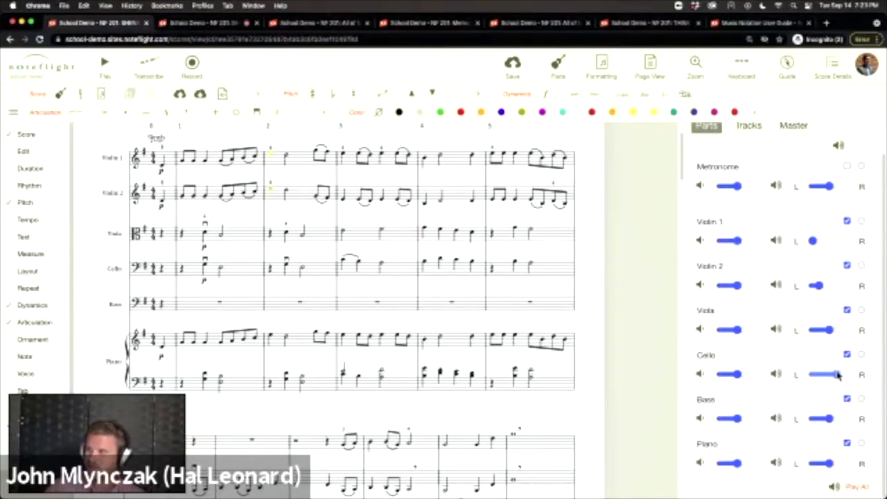
left_click_drag(832, 420, 849, 420)
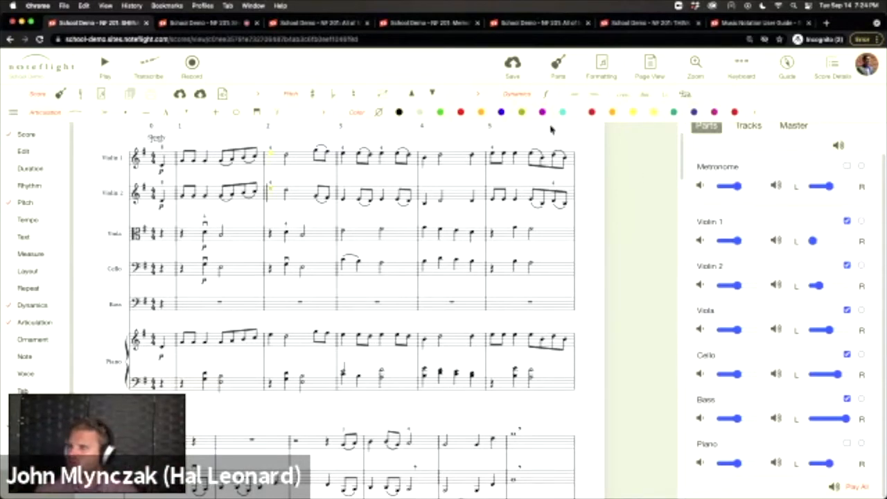
left_click(505, 70)
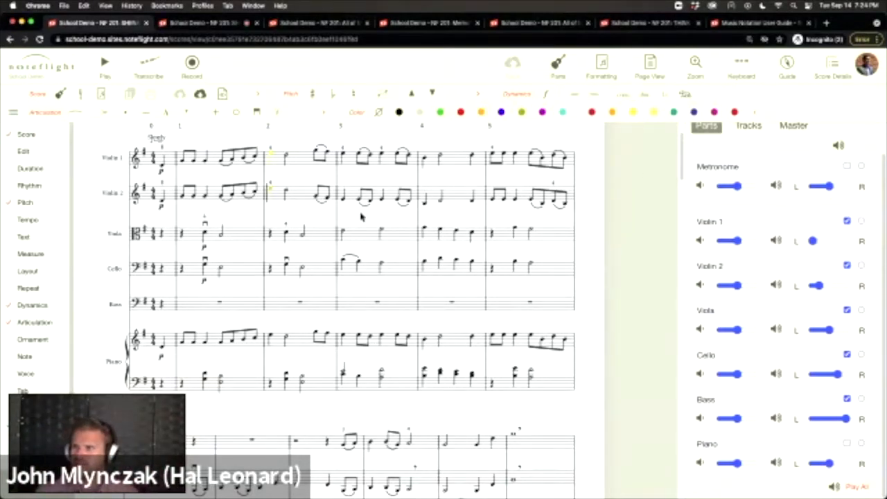
Play back the score to hear the panned parts and stop the playback
scroll(361, 217, "up", 3)
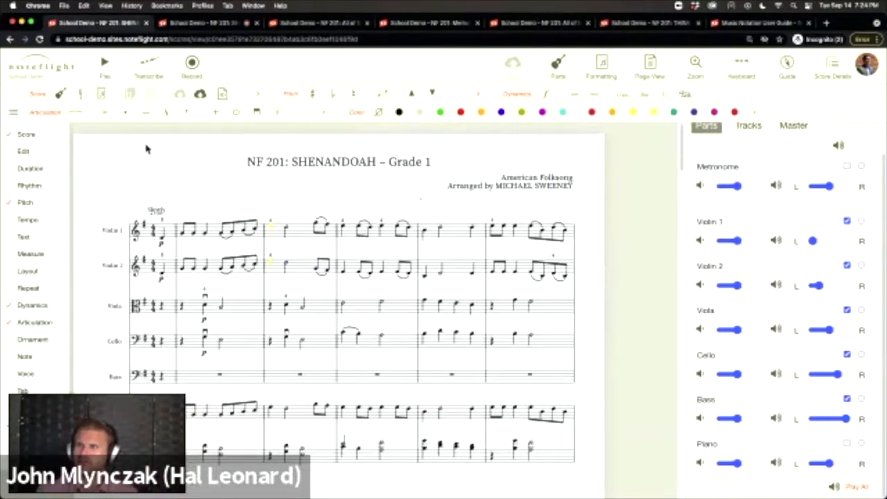
left_click(105, 73)
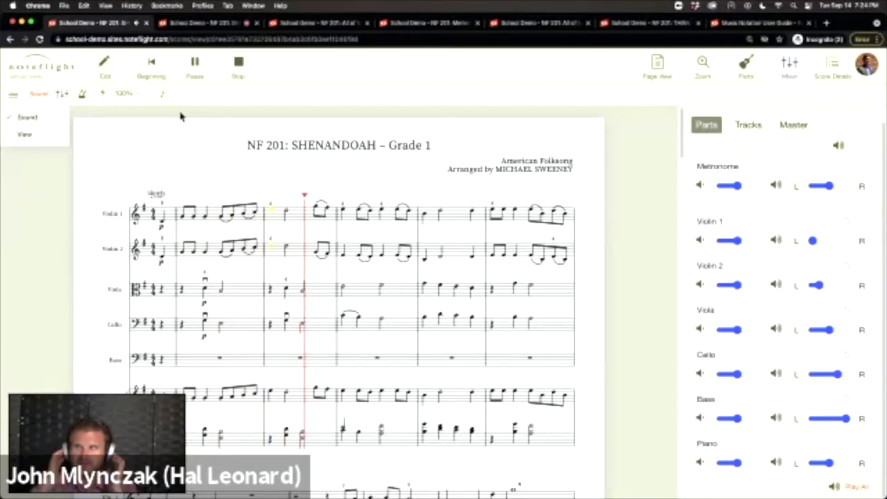
left_click(239, 69)
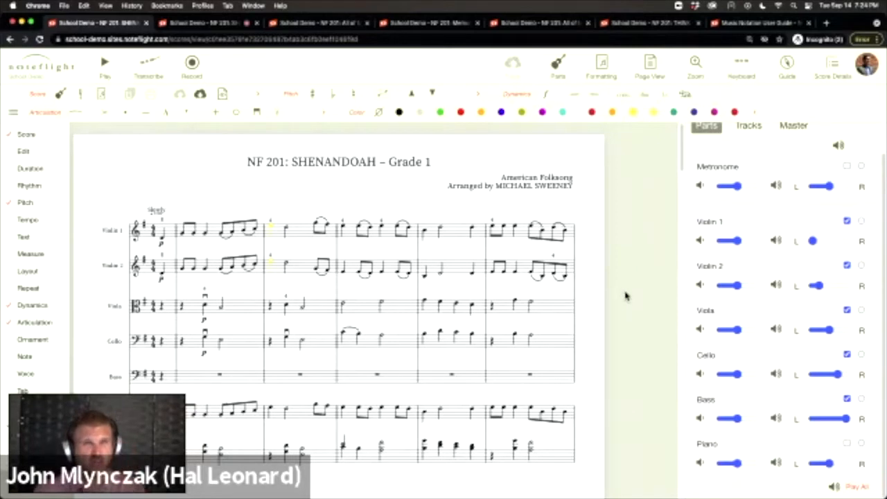
Close the Mixer and display the score in Strip View
scroll(755, 298, "up", 2)
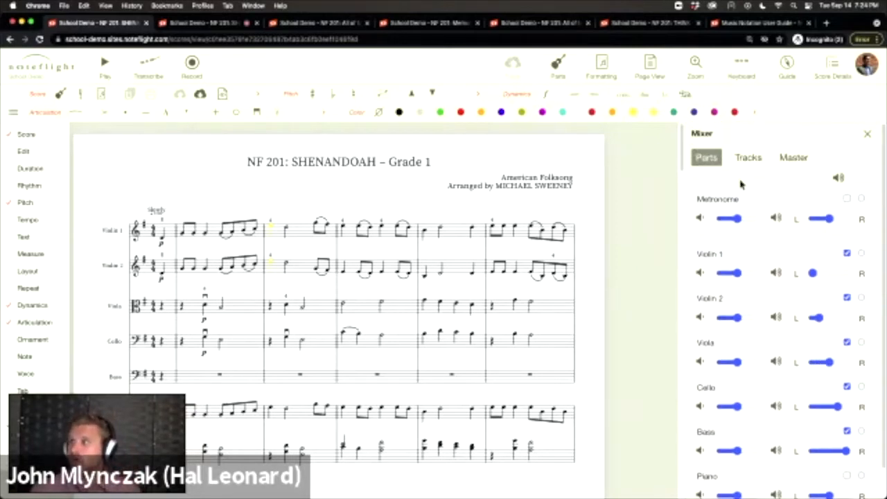
left_click(868, 135)
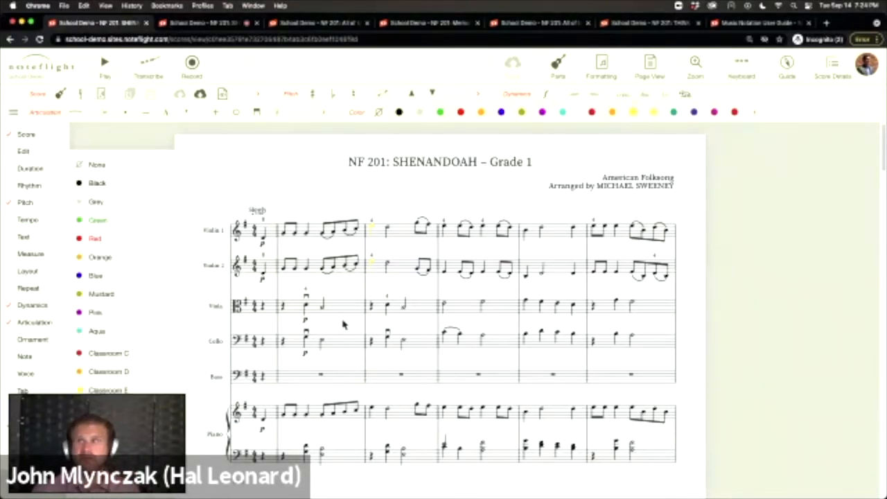
left_click(648, 68)
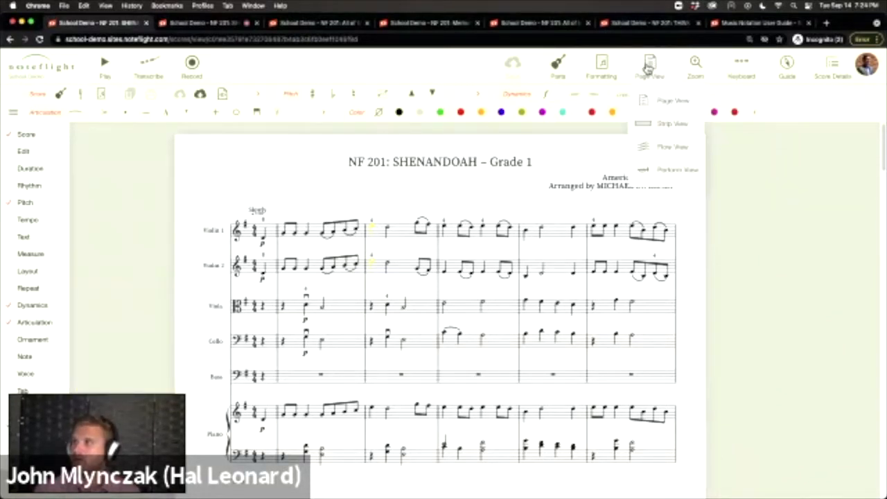
left_click(660, 126)
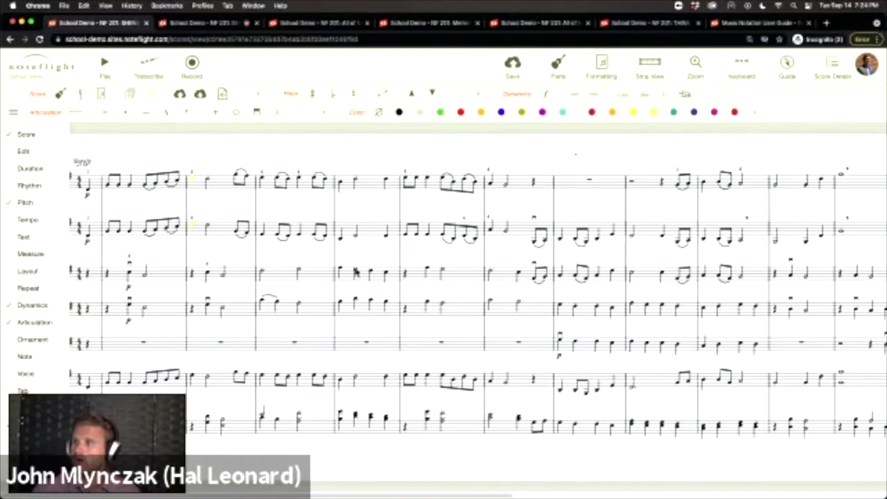
Close the list of command groups and display the score in Page View
left_click(13, 112)
left_click_drag(243, 496, 224, 496)
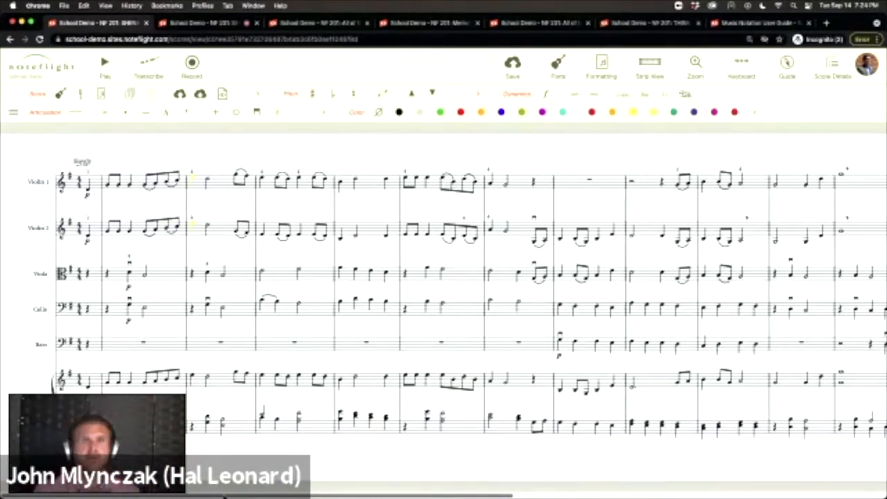
left_click(650, 66)
left_click(657, 104)
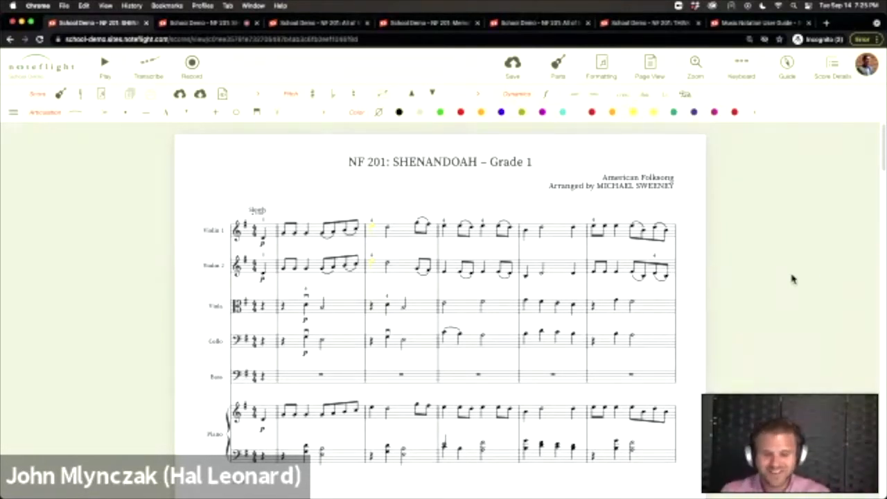
Display the score in Flow View and look through its systems, returning to the beginning
left_click(662, 73)
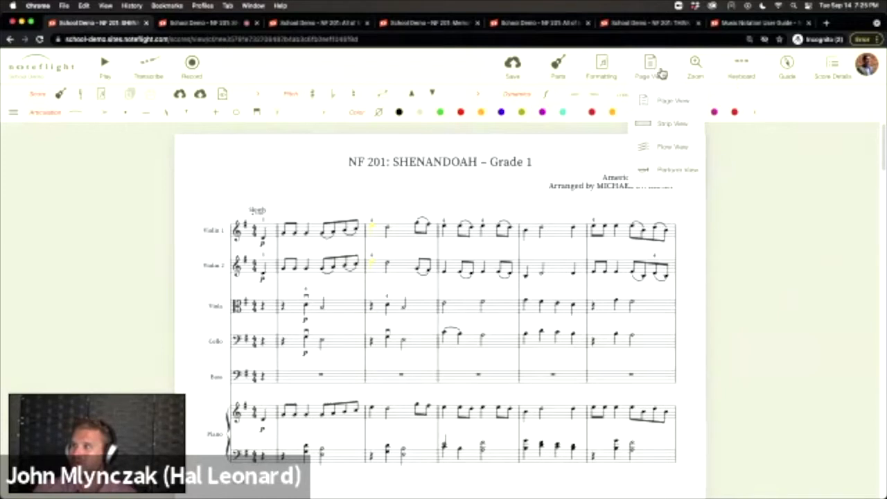
left_click(660, 144)
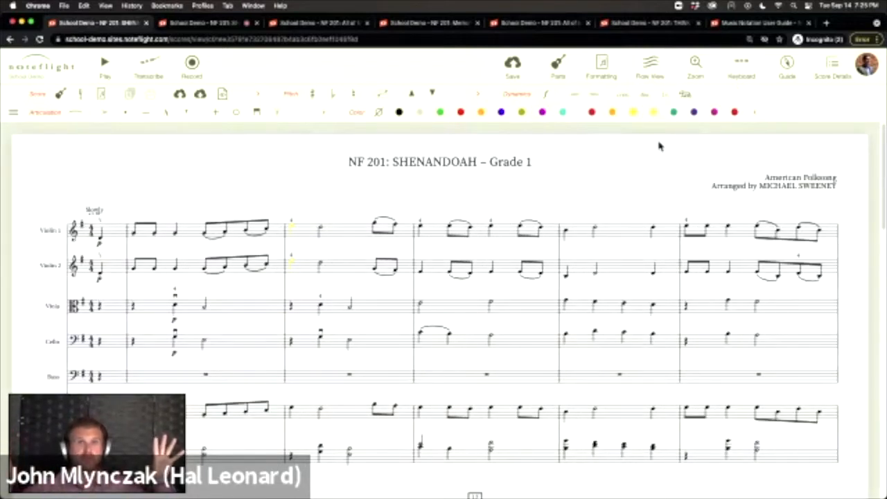
scroll(631, 231, "down", 1)
scroll(632, 230, "down", 9)
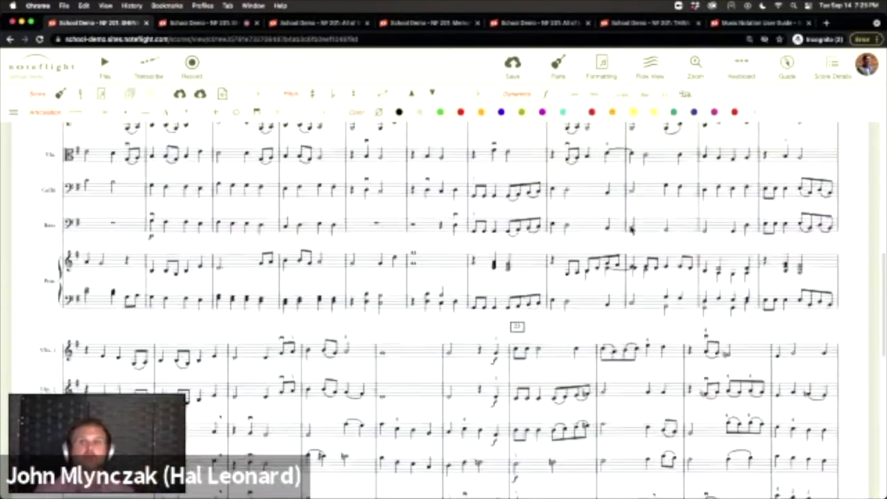
scroll(631, 230, "up", 8)
scroll(631, 231, "up", 4)
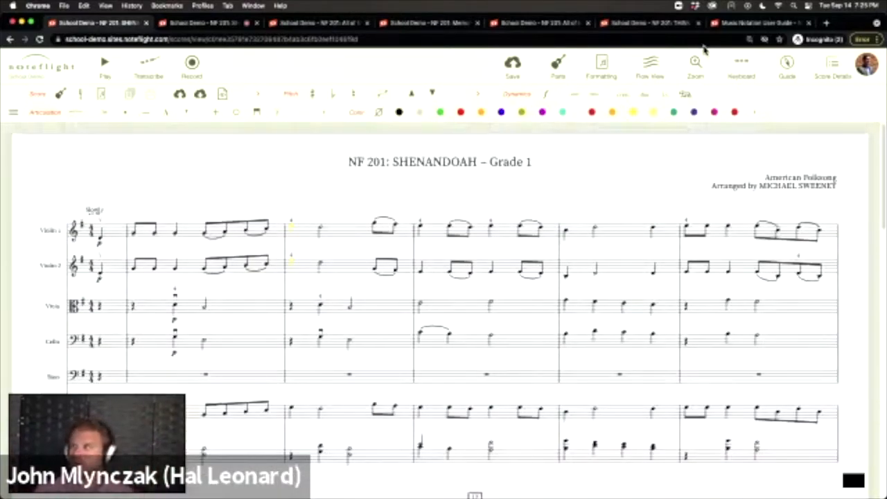
Display the score in Perform View and page forward through it, returning to the first page
left_click(655, 73)
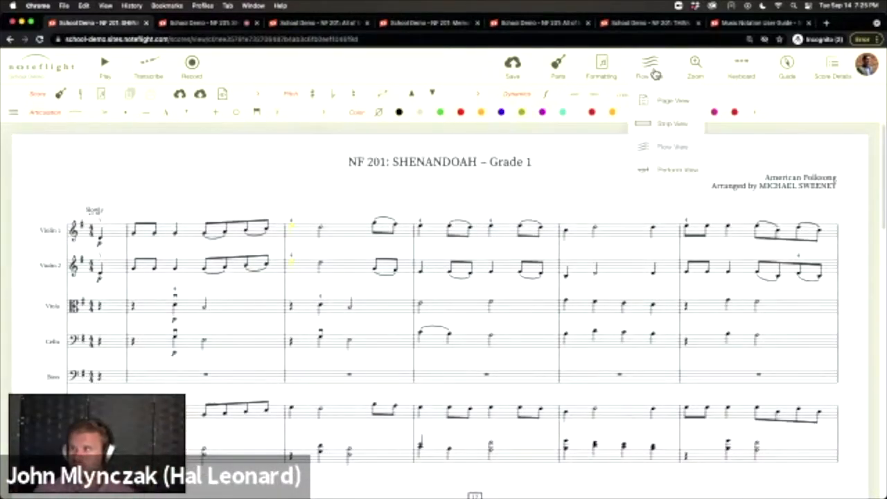
left_click(667, 179)
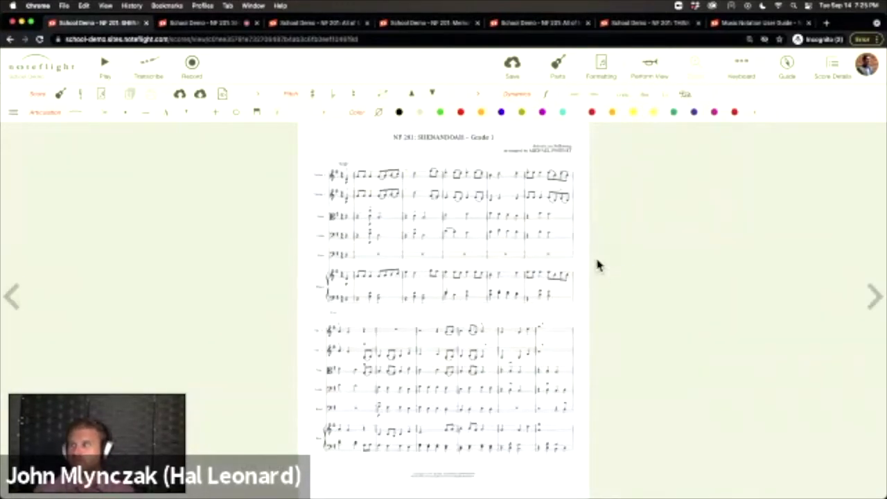
left_click(875, 298)
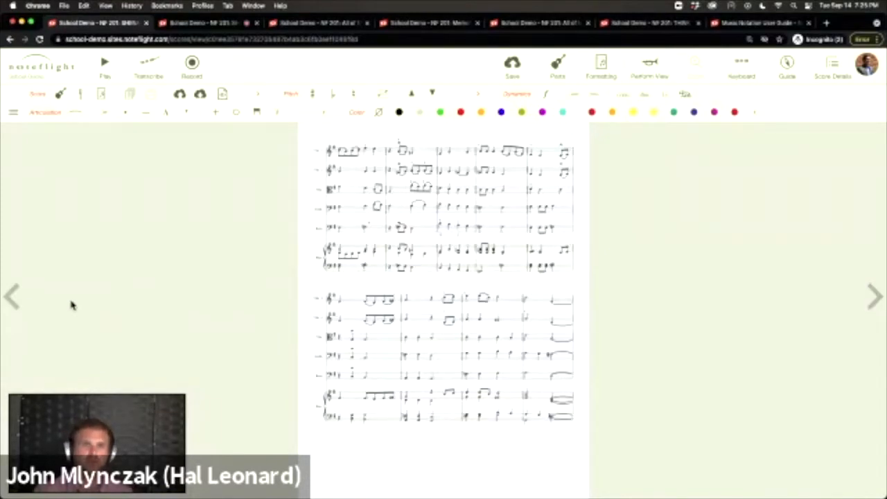
left_click(11, 297)
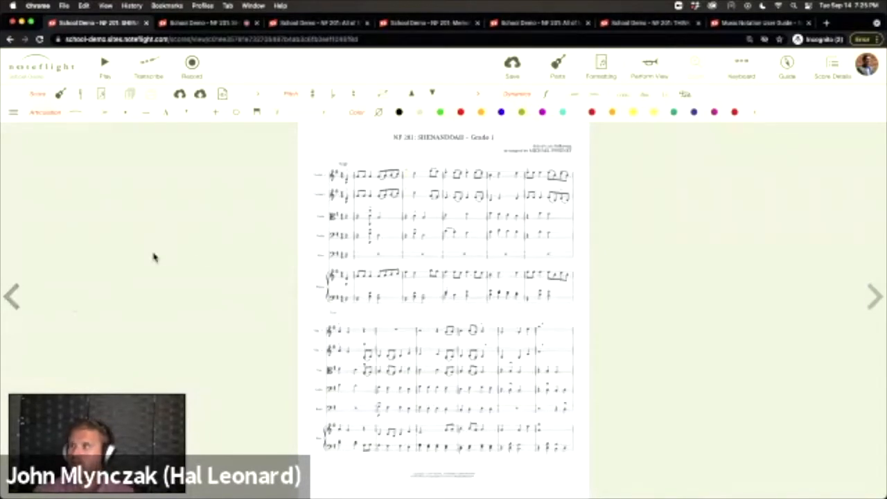
Leave Perform View for Strip View, and return the score to Page View
left_click(651, 69)
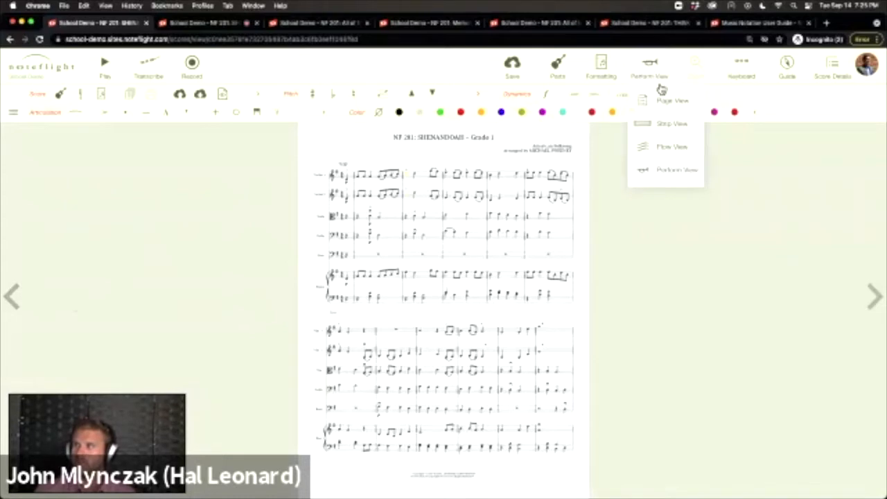
left_click(664, 124)
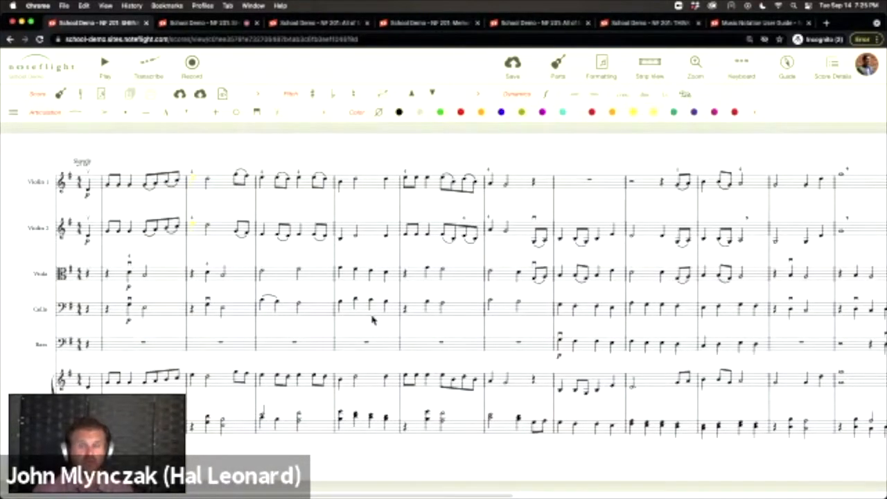
left_click(638, 71)
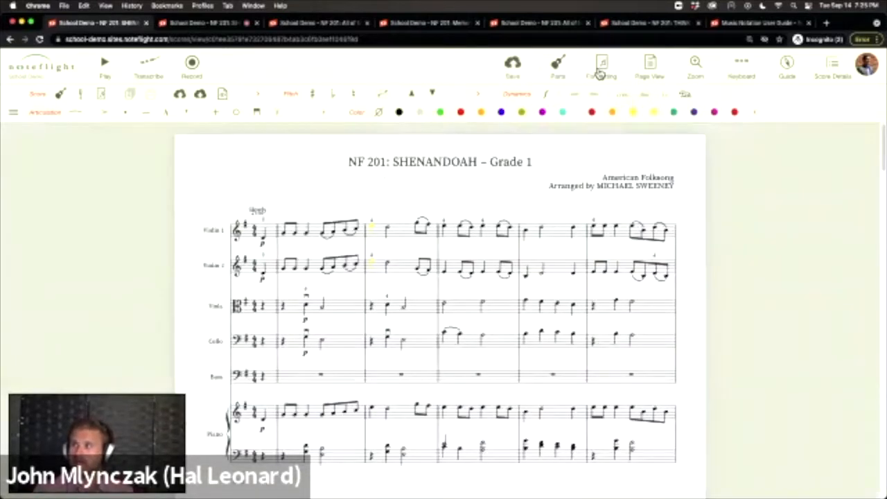
Open the score's formatting settings and preview the Violin 1 part before returning to the full score
left_click(602, 68)
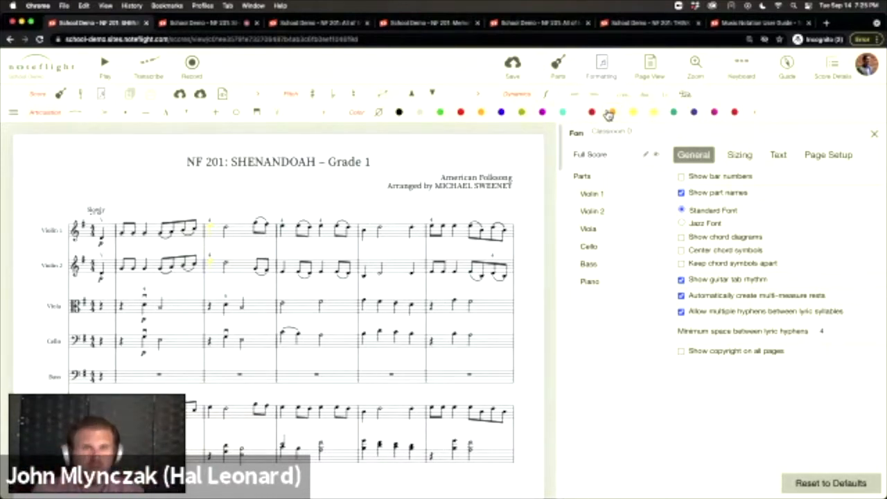
left_click(616, 180)
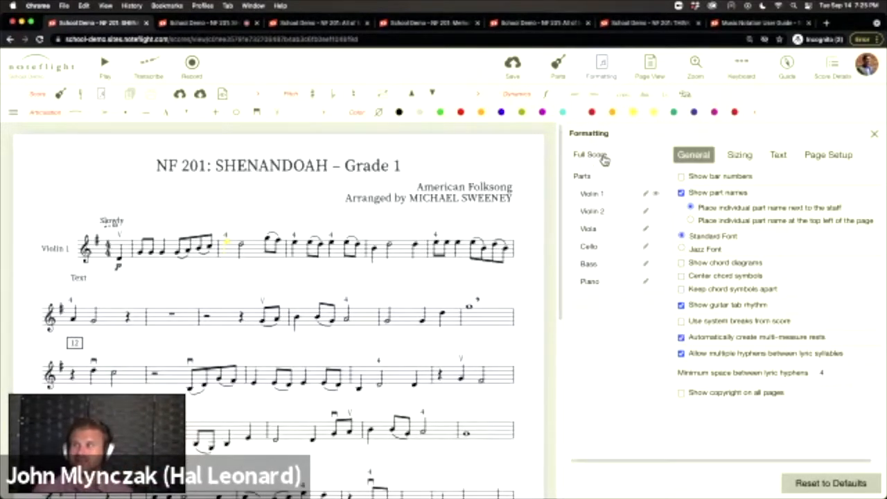
left_click(603, 157)
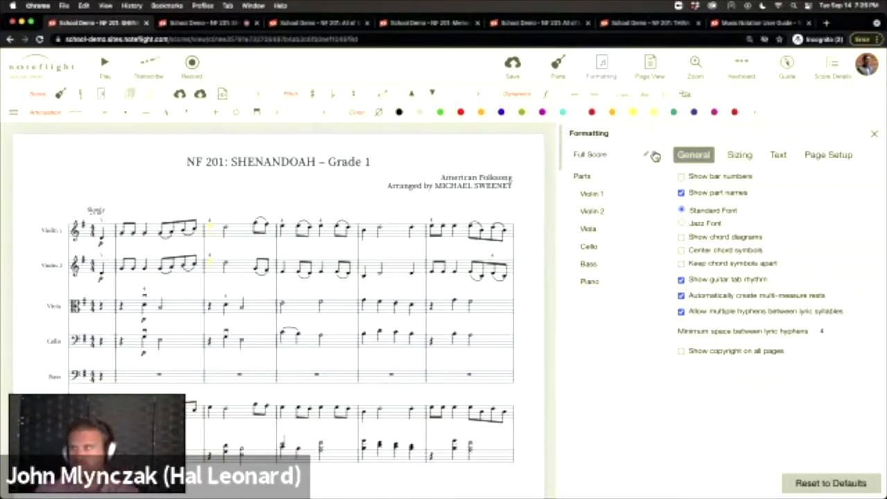
Set the full score's note size to 2.9 px, staff spacing to 9.25 px and indentation spacing to 7 px
left_click(740, 154)
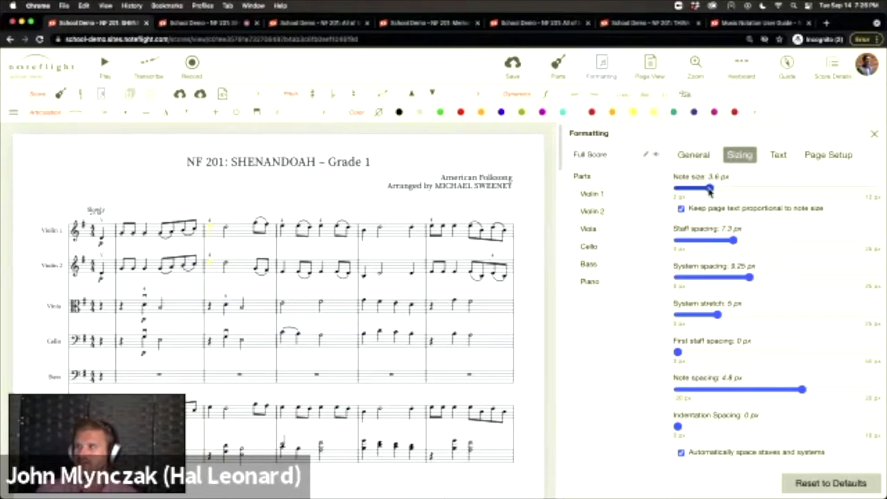
left_click_drag(710, 190, 699, 193)
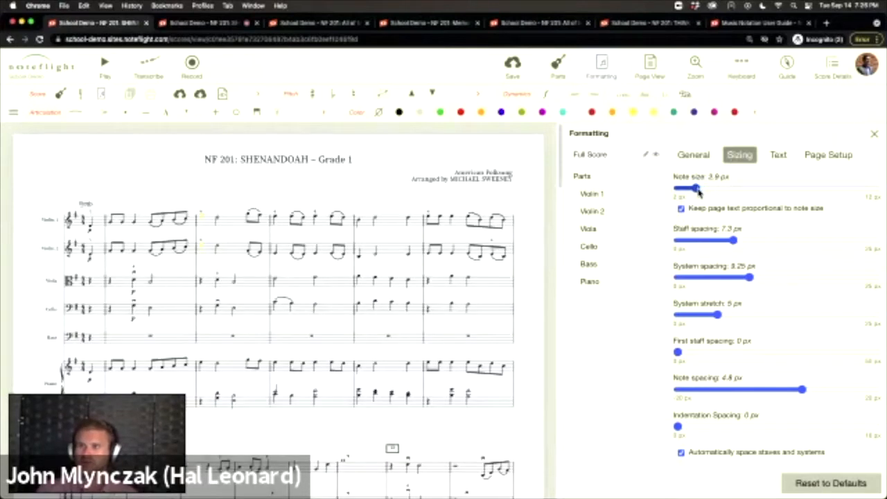
left_click_drag(734, 239, 757, 241)
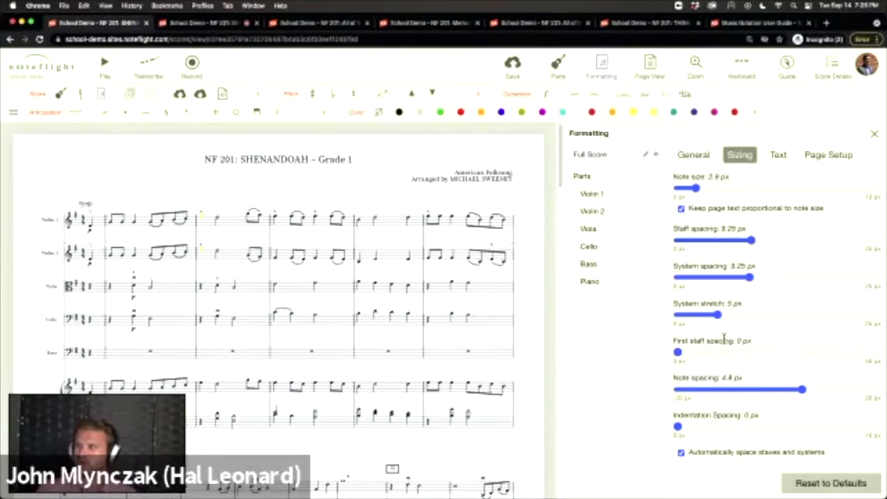
left_click_drag(678, 428, 765, 427)
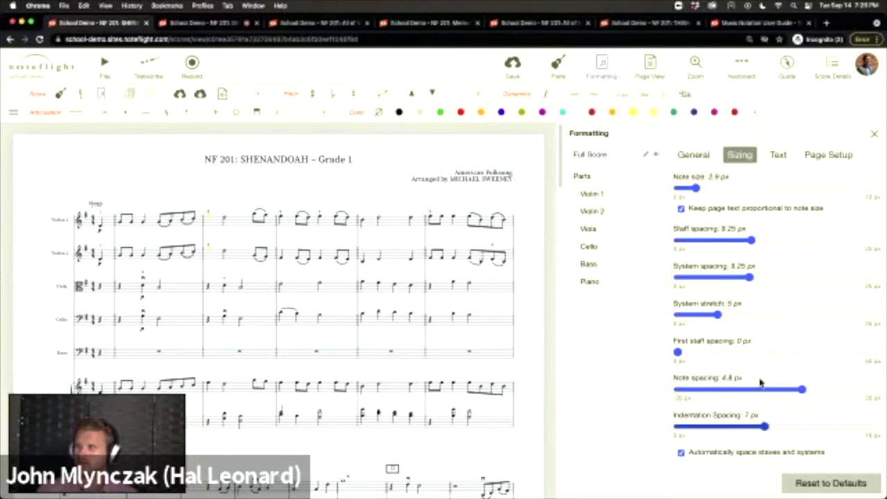
Set the full score's title size to 22 px, prompt size to 15 px, composer and lyricist size to 12 px and lyrics size to 6 px
left_click(776, 154)
scroll(588, 313, "down", 5)
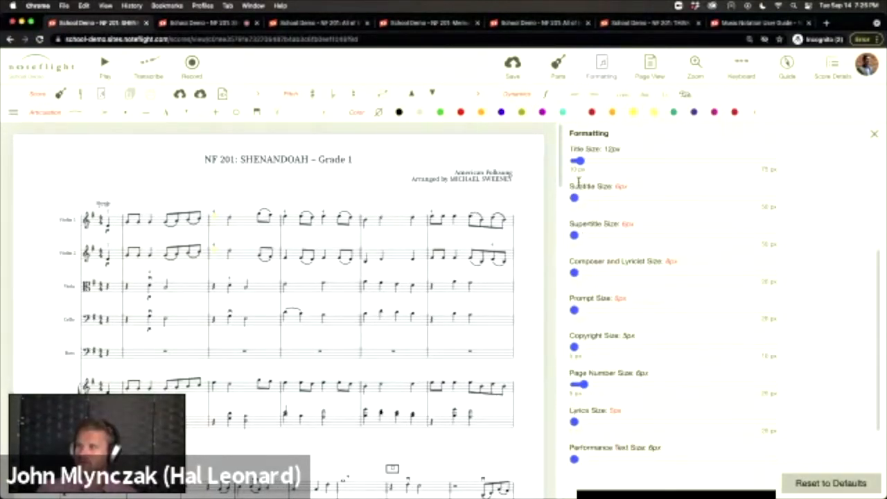
left_click_drag(581, 162, 610, 162)
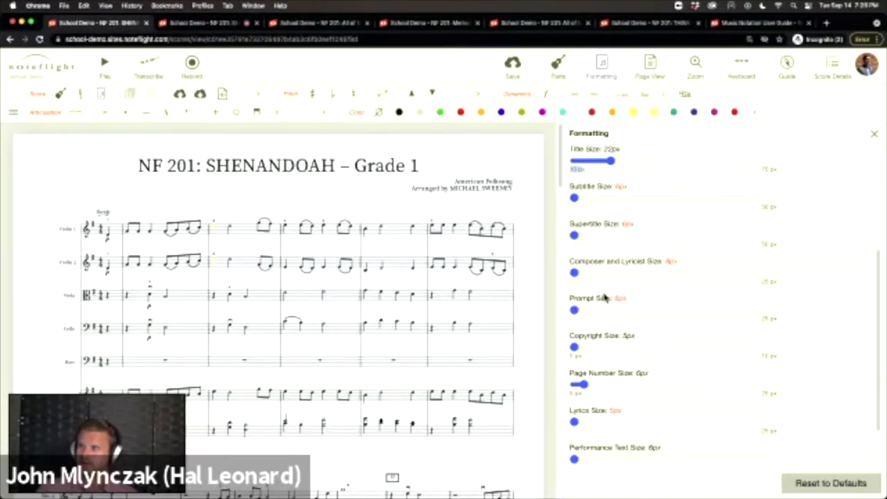
scroll(593, 307, "down", 1)
left_click_drag(584, 308, 641, 308)
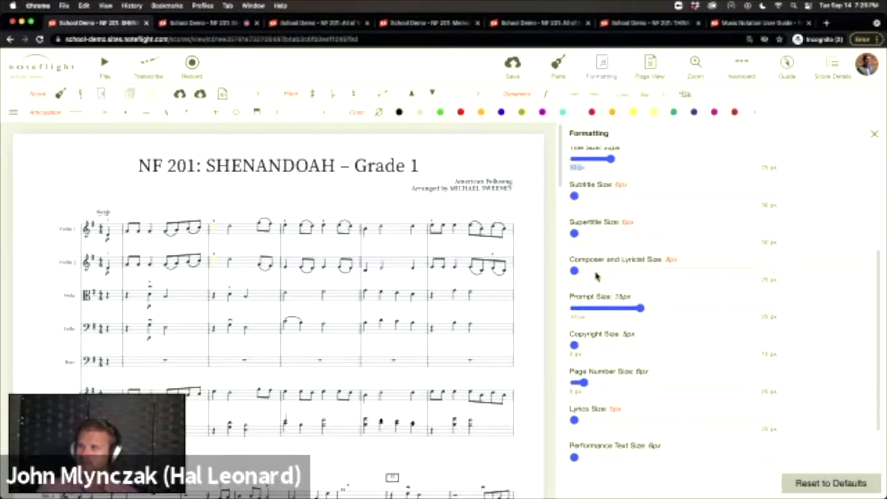
left_click_drag(574, 273, 600, 271)
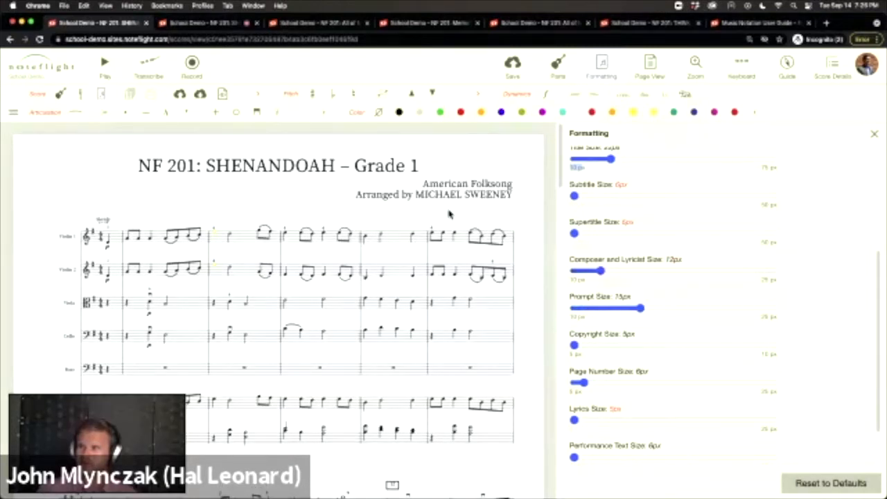
scroll(628, 360, "down", 2)
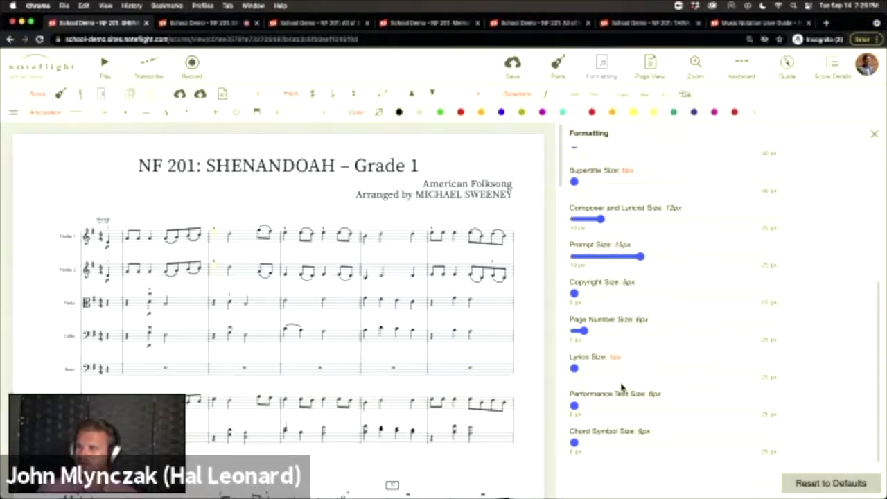
left_click_drag(583, 371, 545, 371)
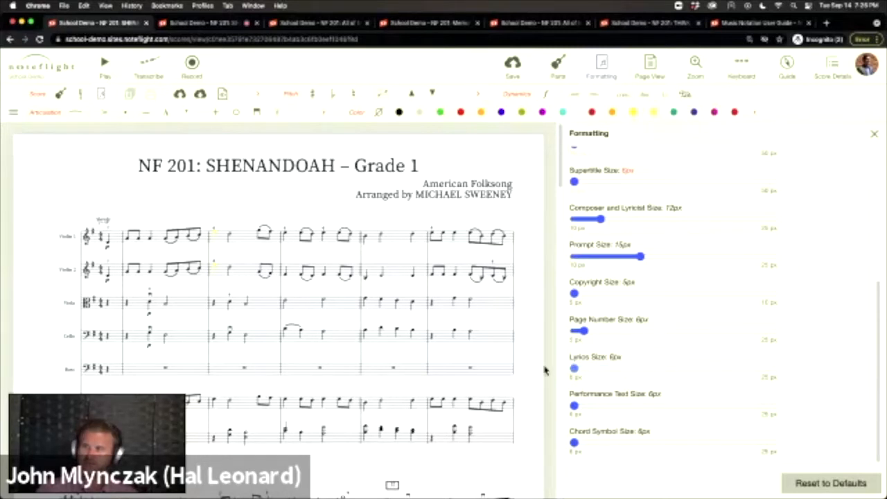
Change the full score's page orientation to Landscape
scroll(721, 250, "up", 8)
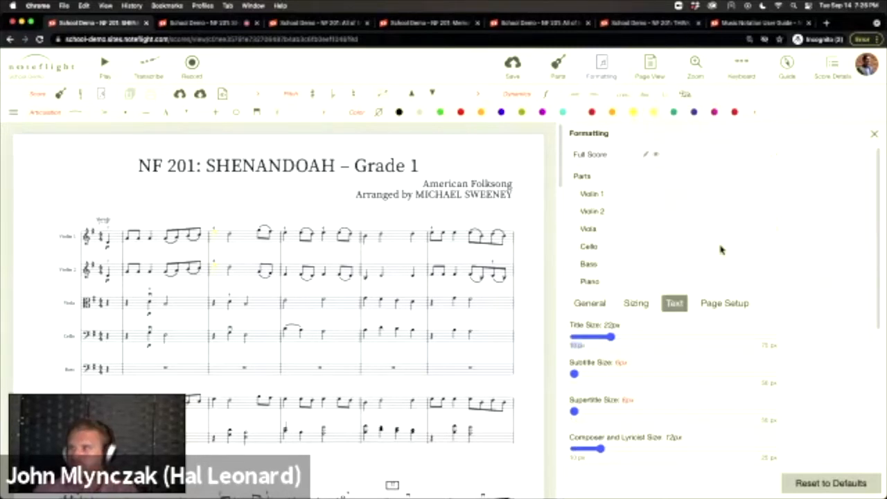
left_click(726, 303)
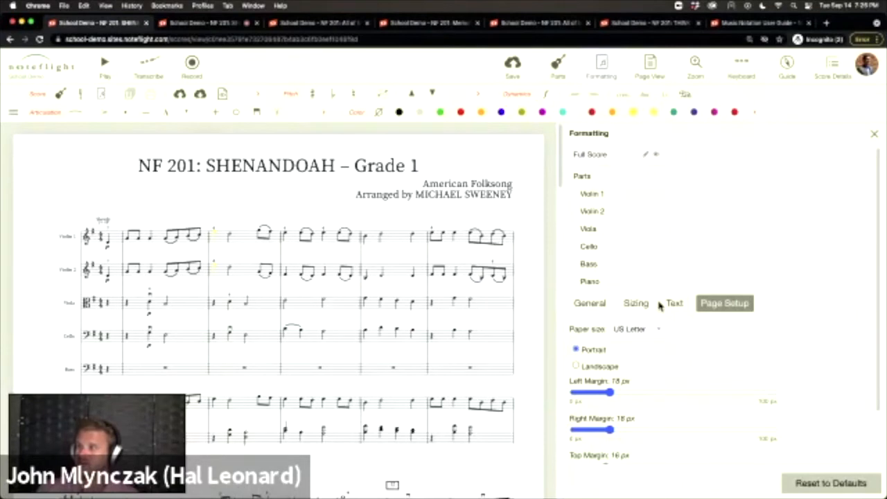
left_click(575, 367)
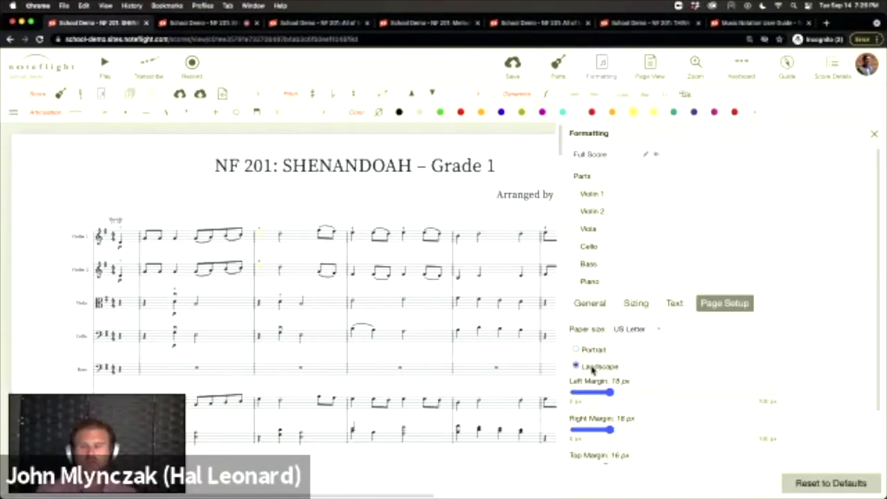
Show the Violin 1 part and set its note size to 6.2 px
left_click(611, 180)
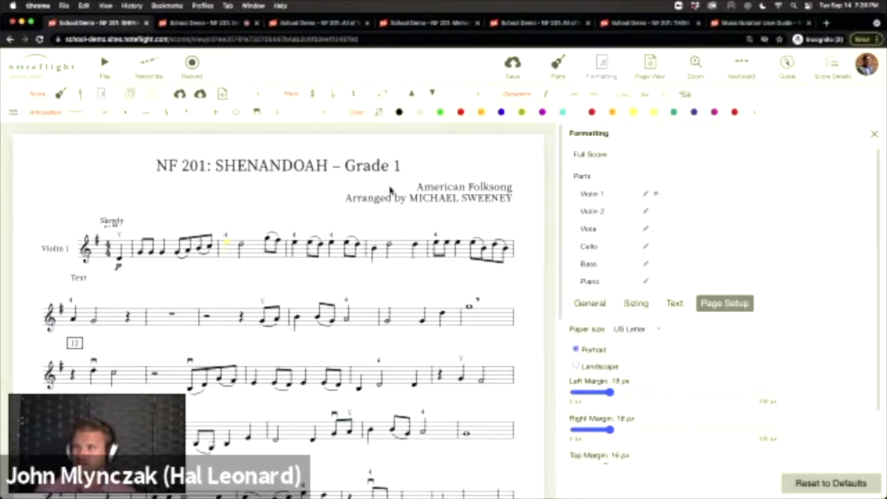
left_click(636, 304)
left_click_drag(631, 337, 659, 338)
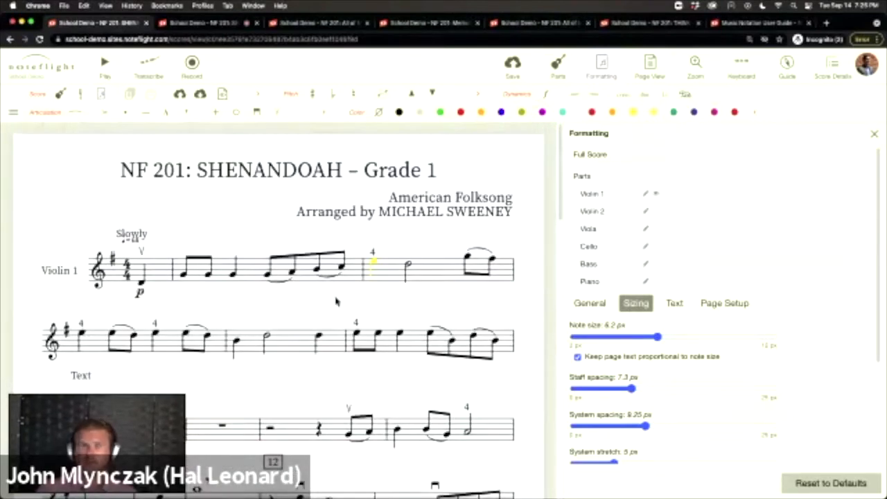
Set the Violin 1 part's title size to 19 px and its composer and lyricist size to 12 px
left_click(674, 305)
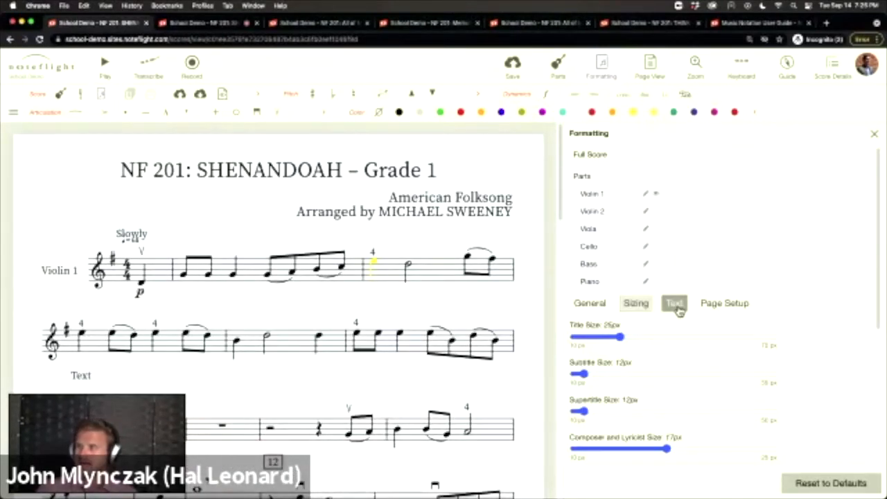
left_click_drag(614, 340, 602, 338)
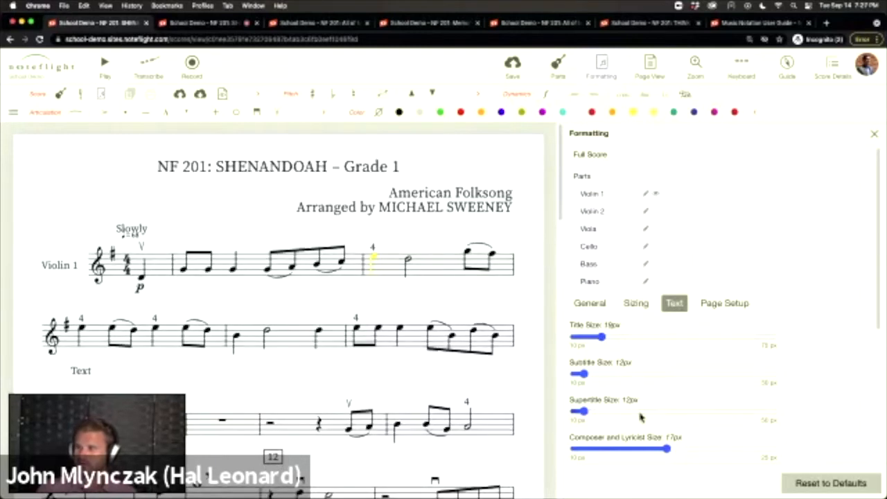
left_click_drag(667, 449, 602, 450)
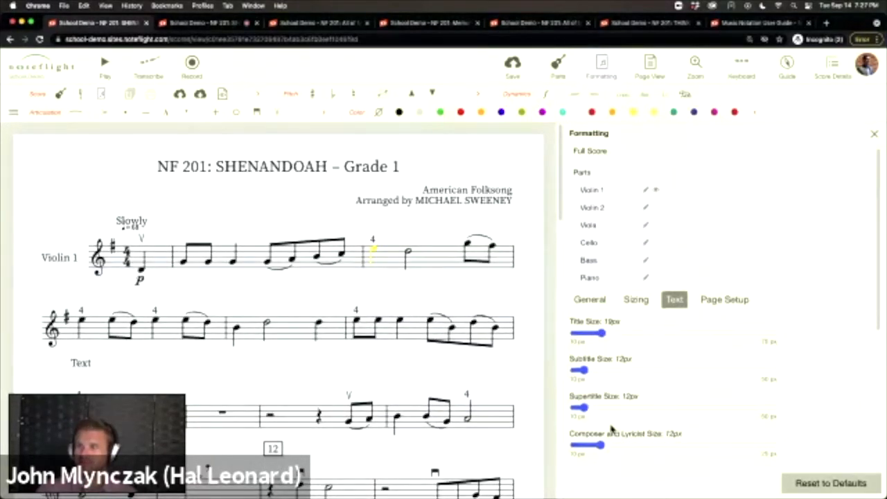
scroll(612, 430, "down", 2)
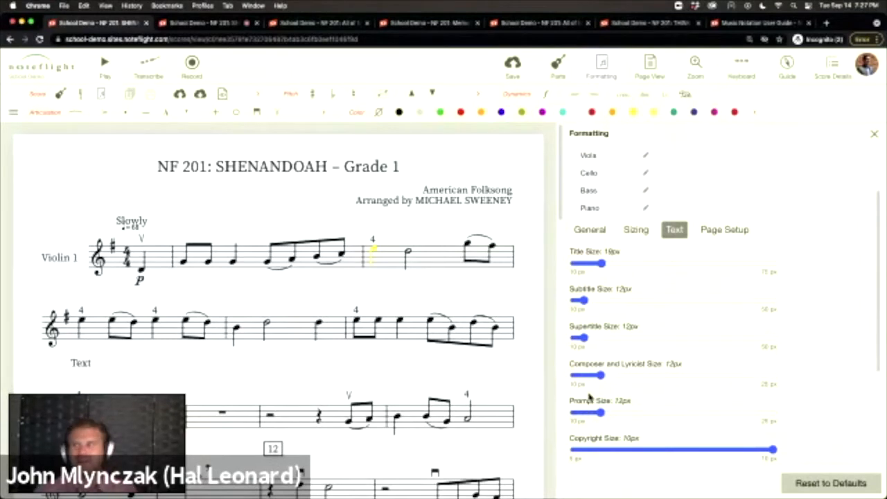
Compare the full score's layout and text sizes with those of the Violin 1 part
scroll(627, 202, "up", 2)
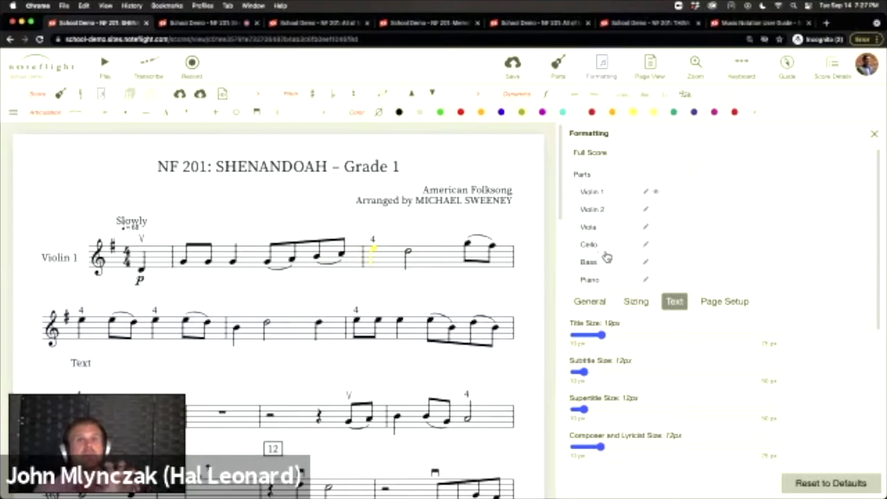
scroll(617, 311, "up", 1)
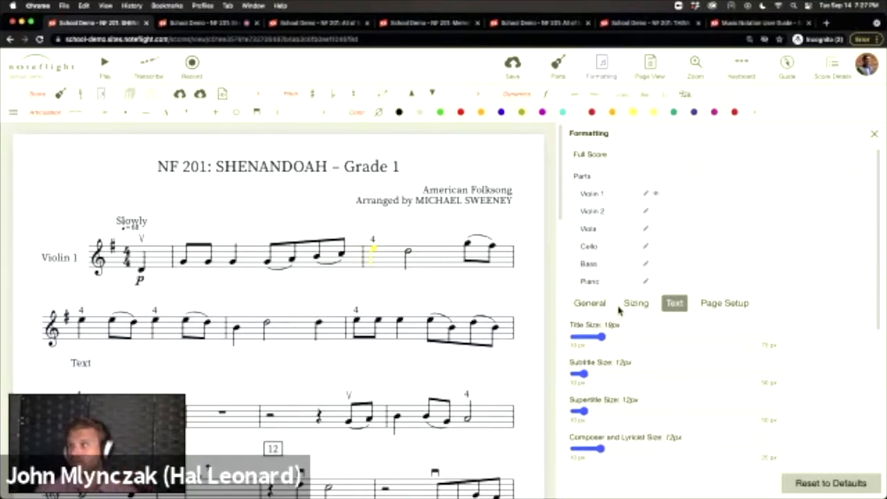
left_click(589, 156)
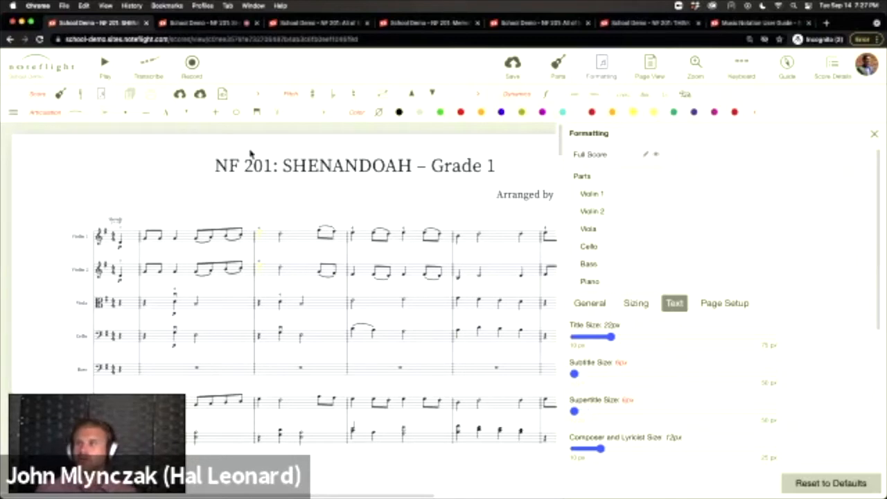
left_click(592, 195)
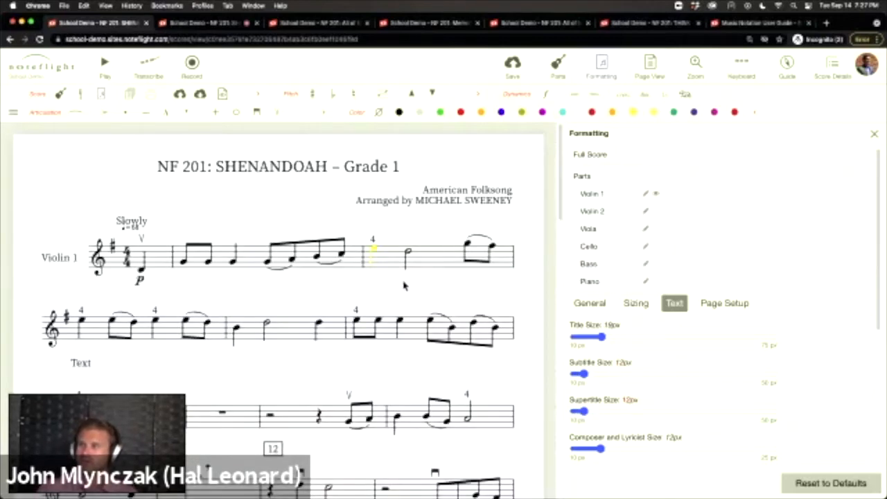
Show the Bass part and set its note size to 8.4 px, with page text kept proportional
left_click(589, 264)
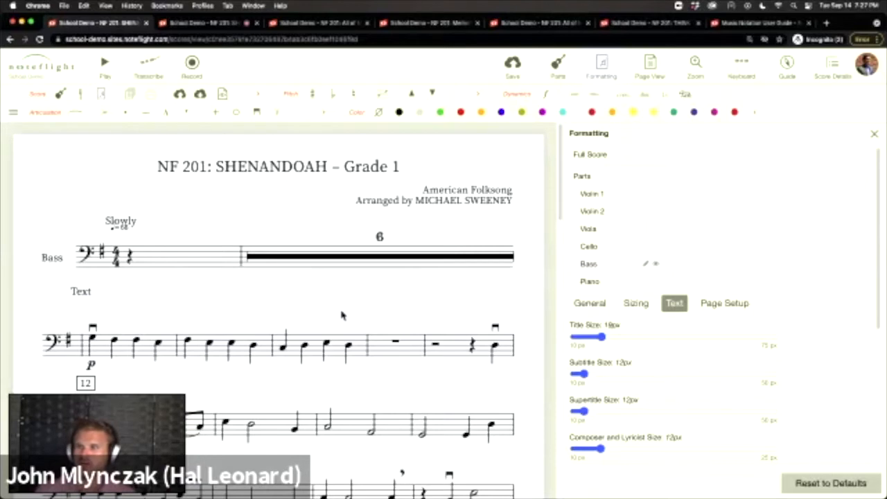
left_click(639, 303)
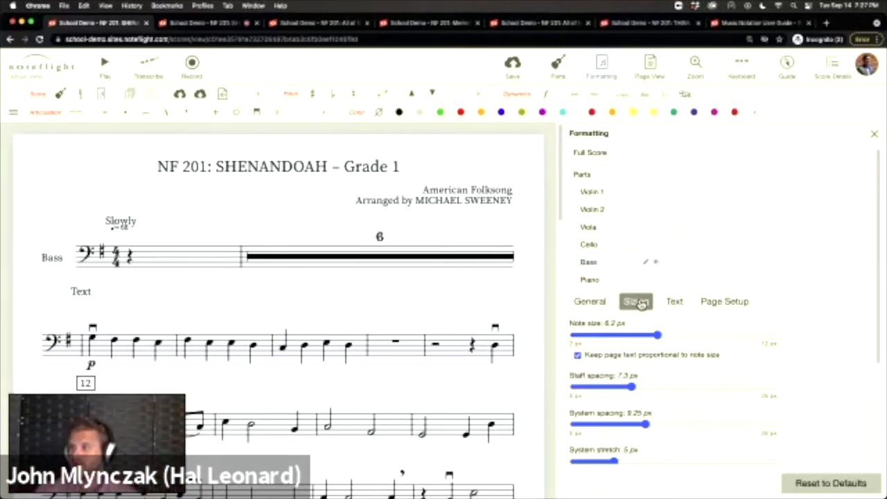
left_click_drag(658, 334, 702, 335)
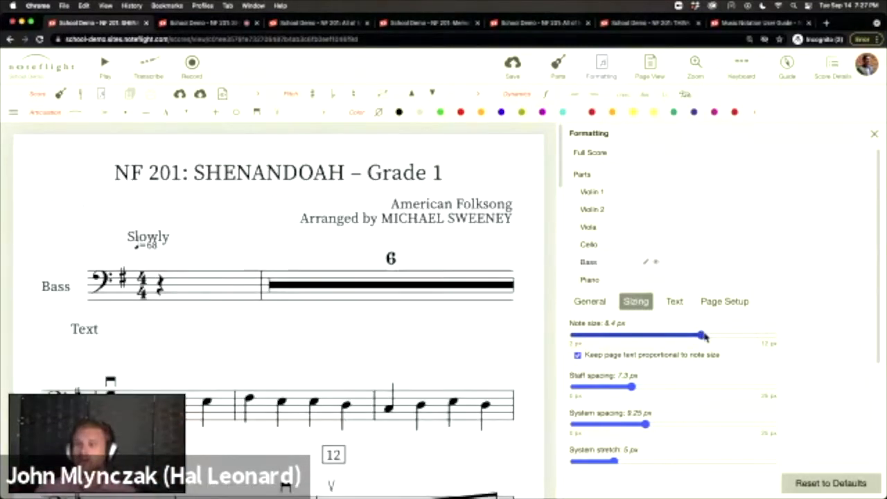
scroll(430, 364, "down", 5)
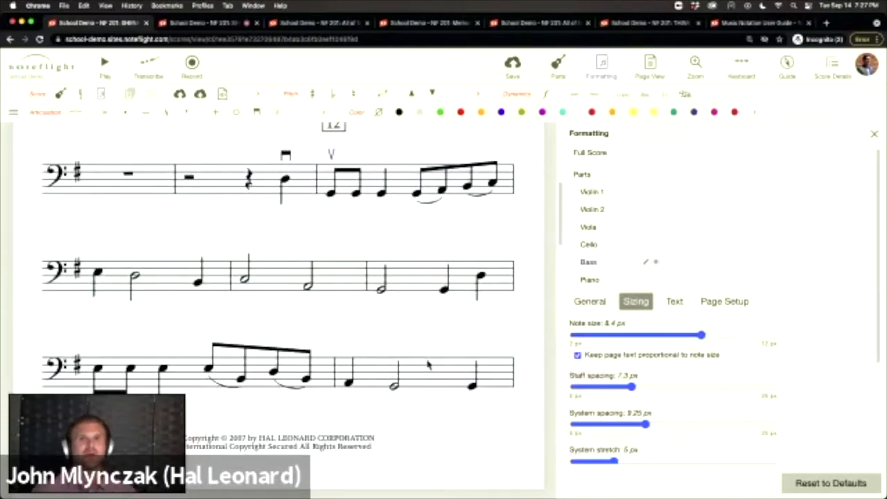
Return to the full score, save the formatting changes and close the formatting settings
key("super+z")
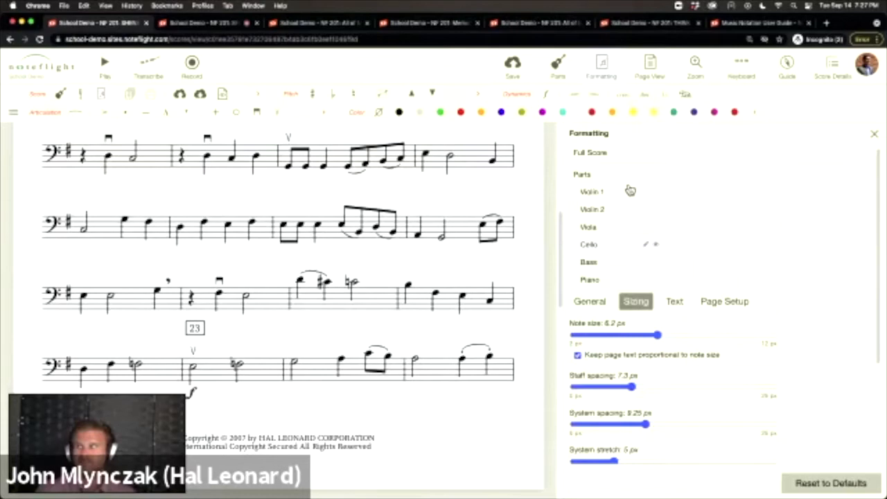
left_click(609, 158)
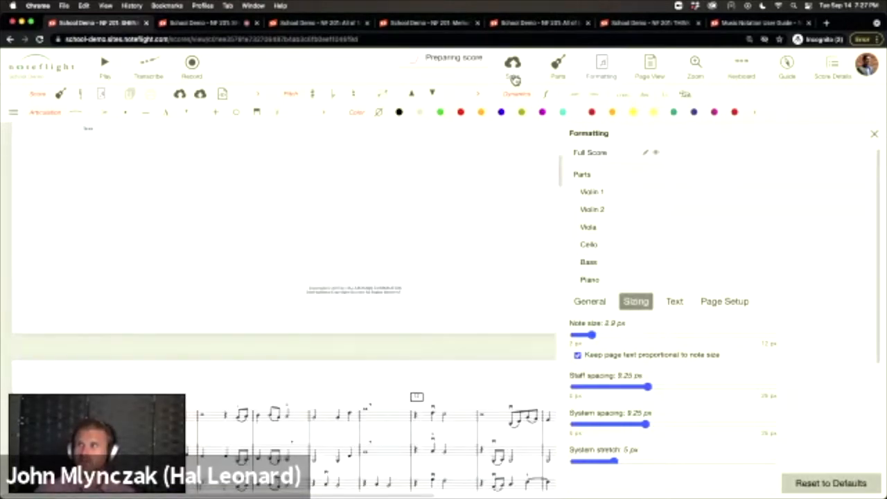
left_click(514, 78)
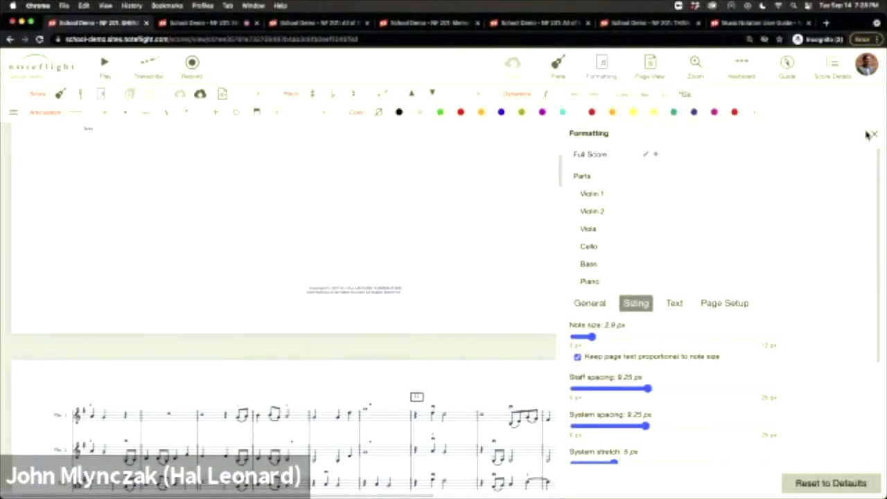
left_click(872, 135)
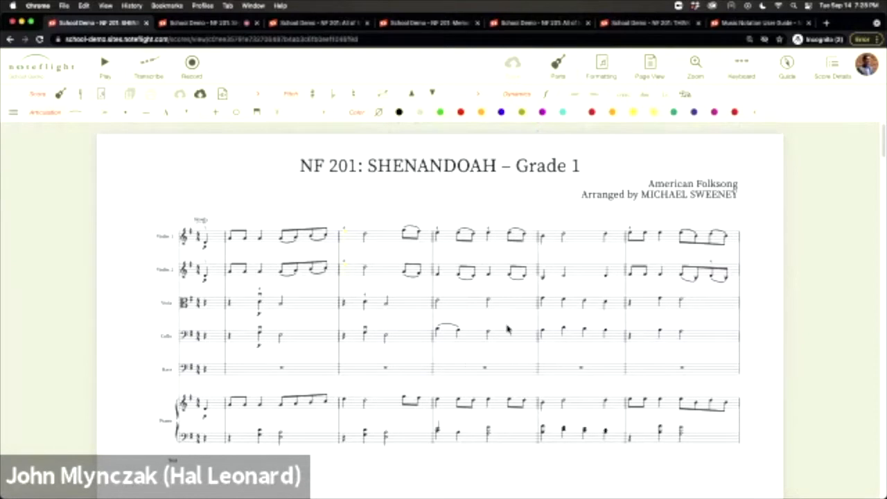
Display the Violin 2 part alone, followed by the Bass part alone, and review the layout of each
left_click(558, 82)
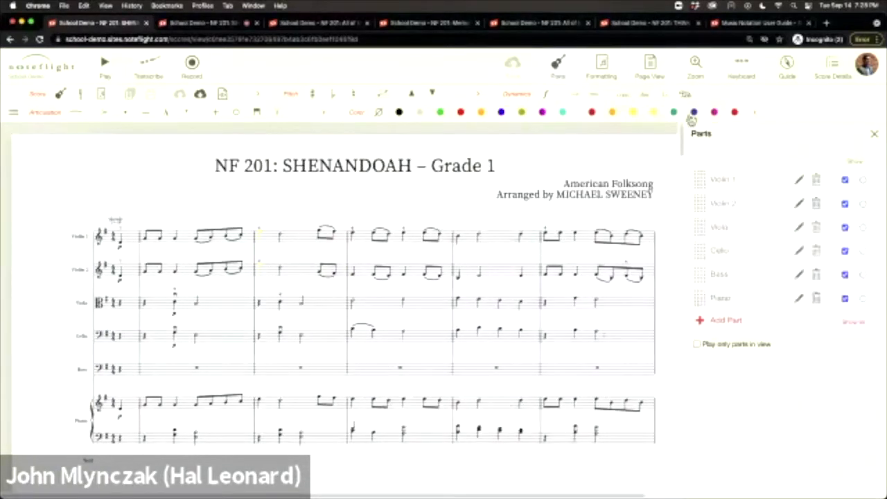
left_click(863, 205)
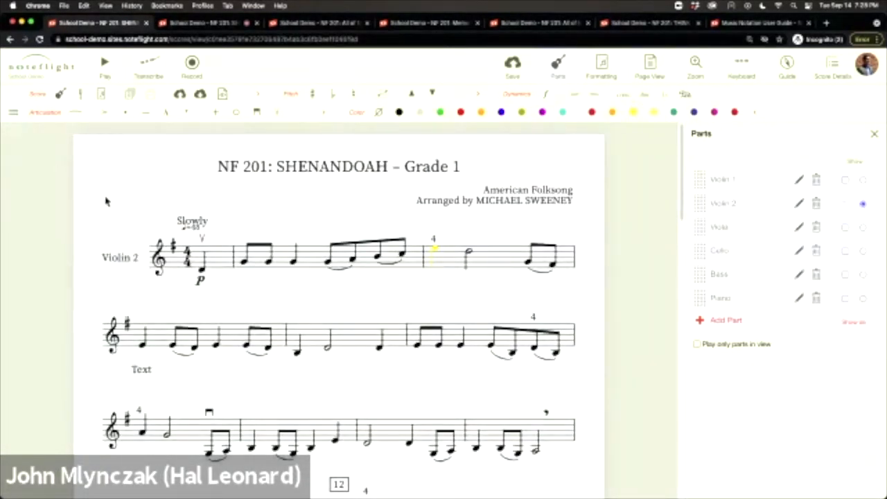
scroll(213, 277, "down", 5)
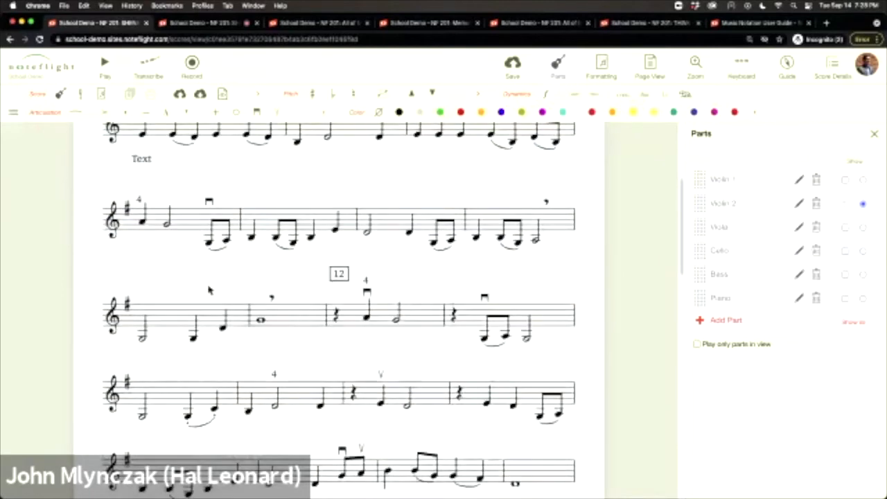
scroll(213, 278, "up", 4)
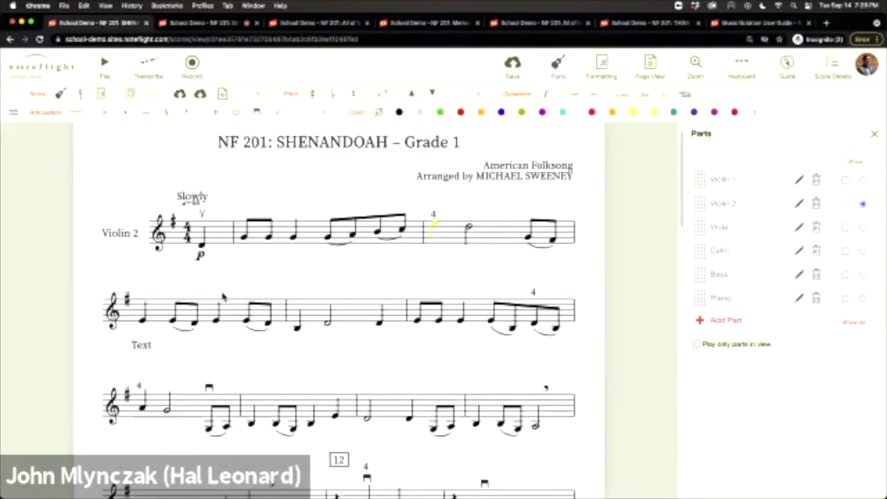
left_click(863, 275)
scroll(449, 332, "down", 5)
scroll(451, 335, "up", 6)
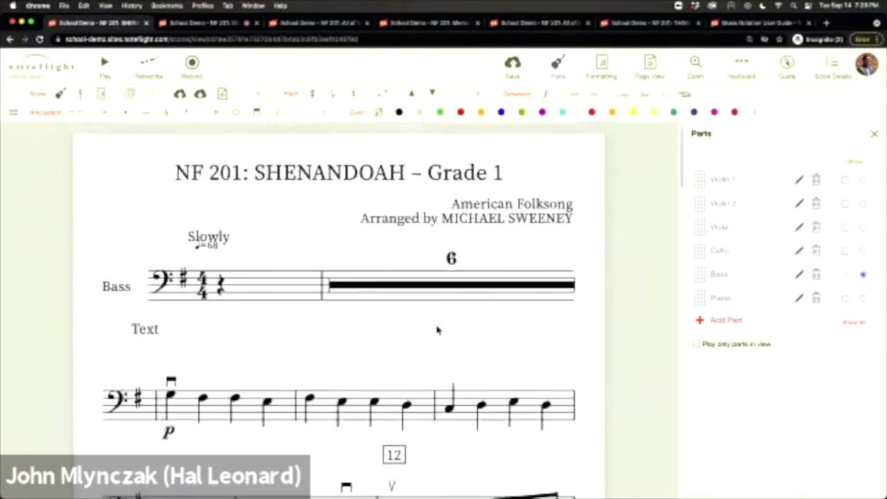
Check the available audio export formats without exporting, and open the SHENANDOAH score's details
left_click(201, 96)
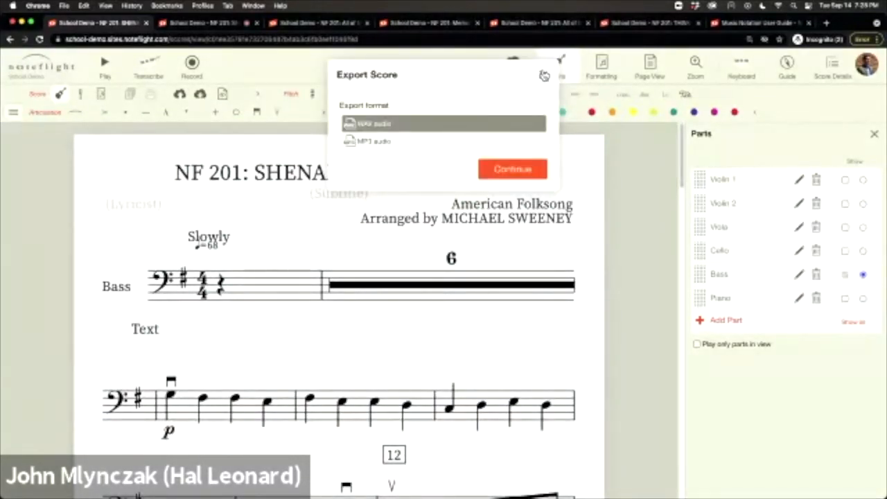
left_click(544, 75)
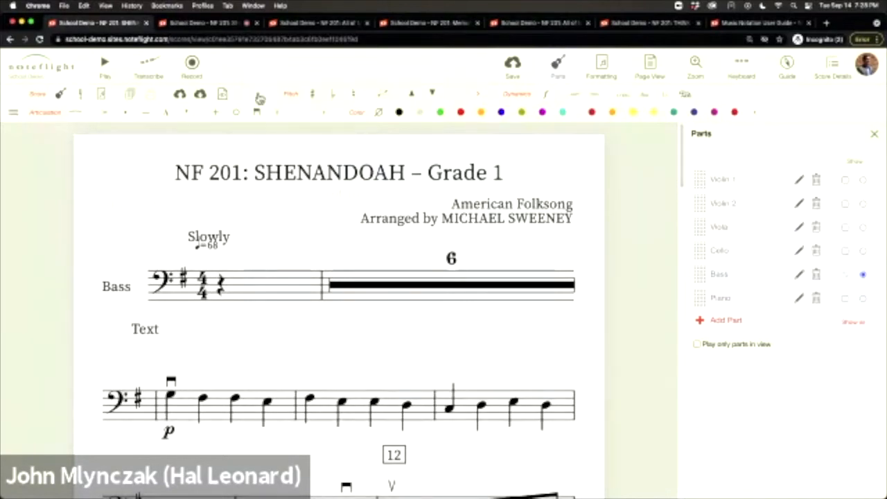
left_click(874, 136)
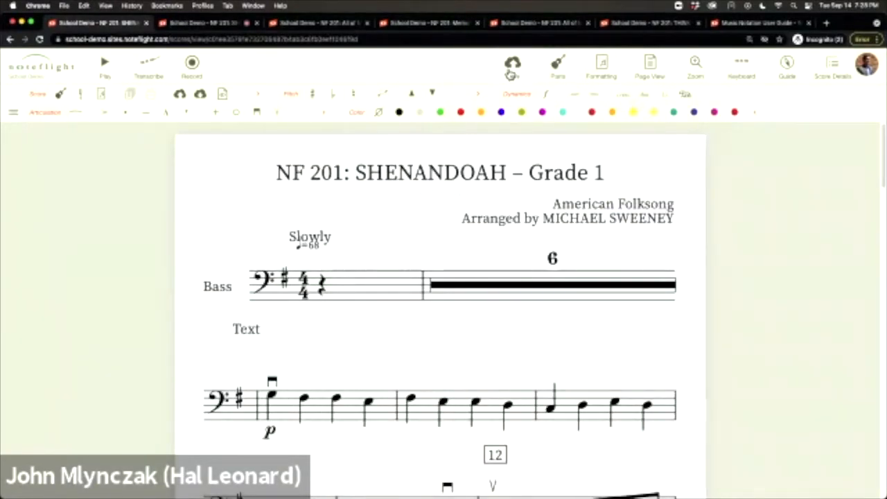
left_click(828, 75)
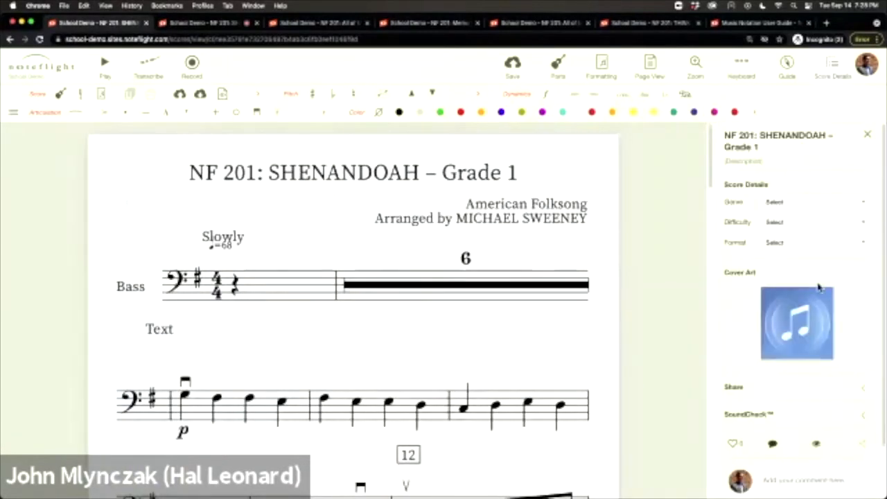
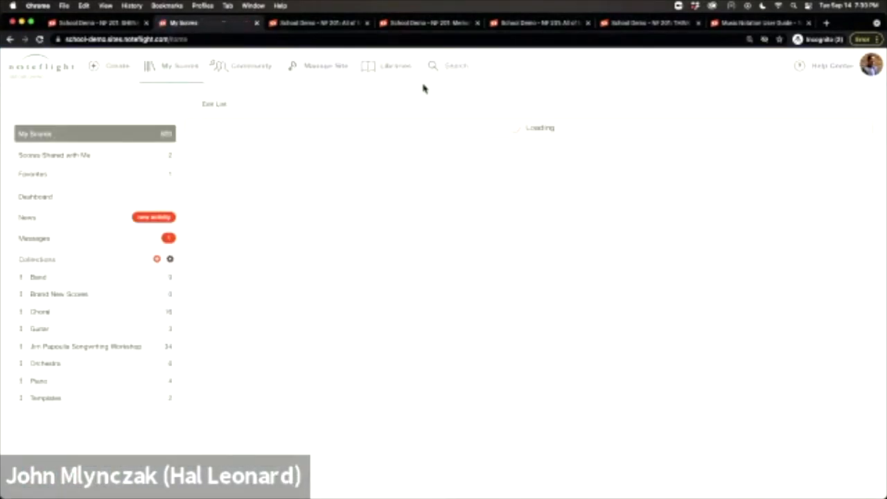
Browse the Noteflight Learn content libraries and open the Pop Library catalog
left_click(383, 67)
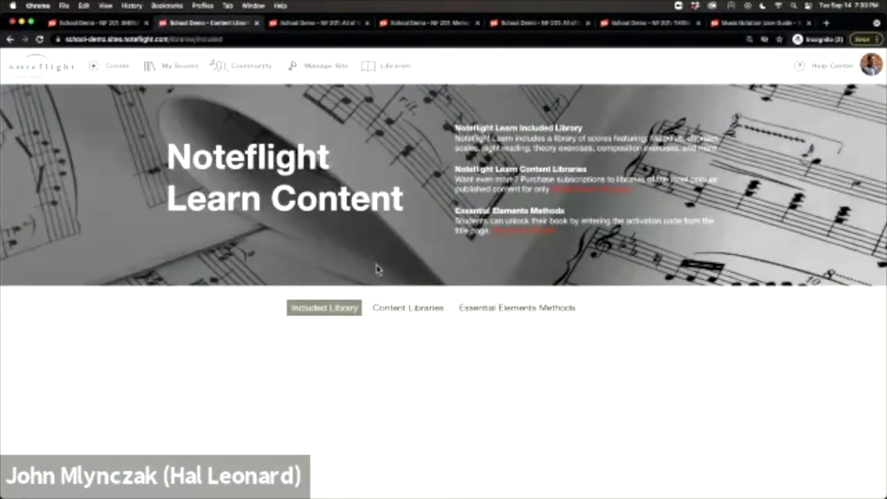
left_click(391, 309)
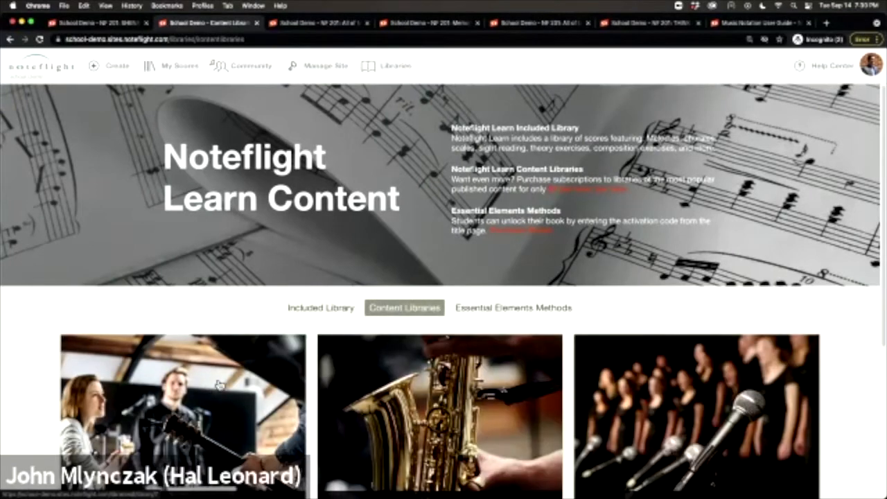
scroll(215, 392, "down", 5)
left_click(165, 289)
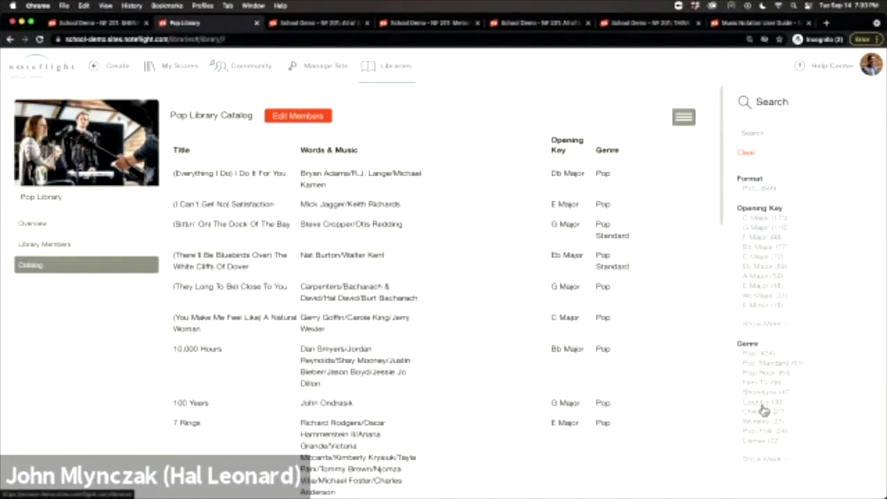
Open the NF 201: Memory score and examine its piano introduction and the vocal entry with lyrics
left_click(411, 28)
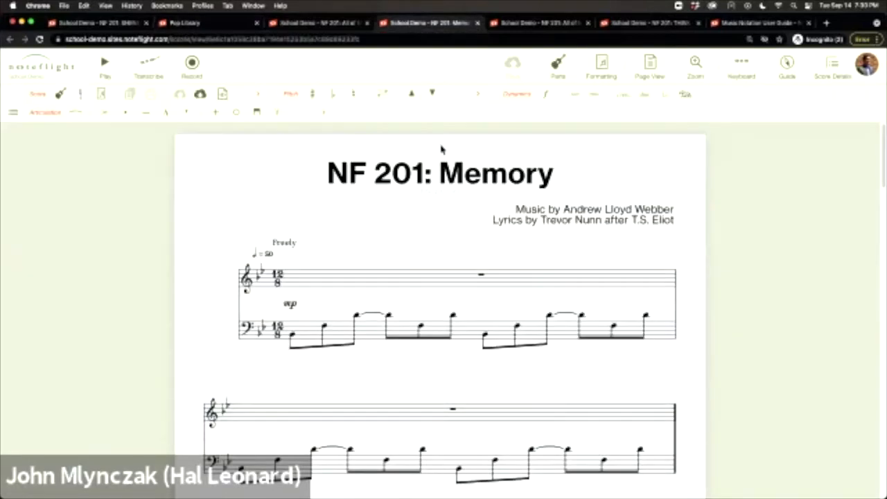
scroll(425, 243, "down", 2)
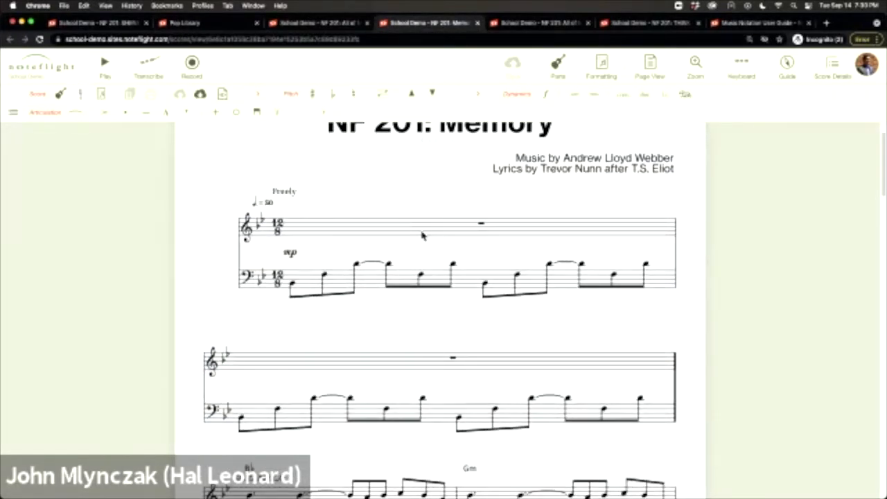
scroll(423, 236, "up", 1)
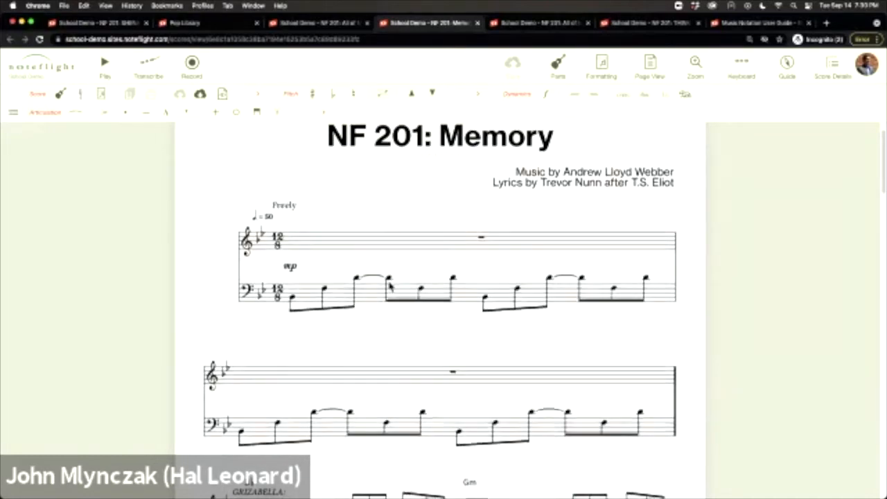
scroll(390, 286, "down", 2)
scroll(389, 284, "up", 2)
scroll(324, 282, "down", 4)
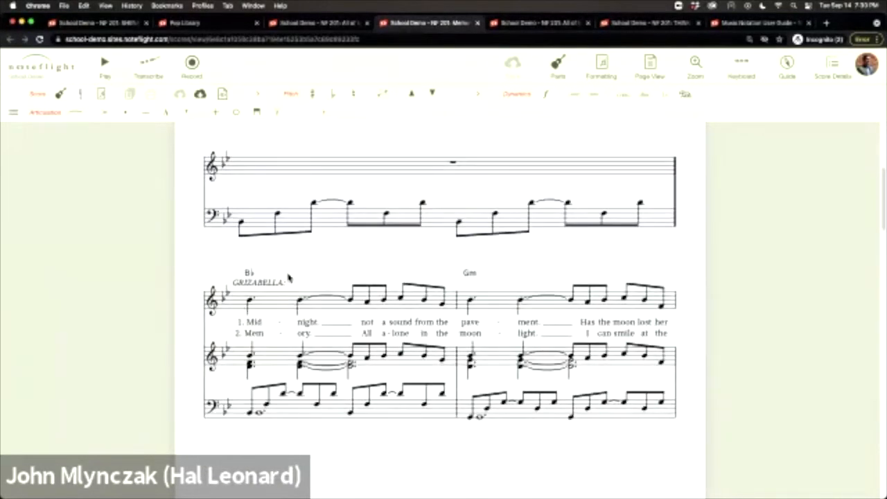
scroll(230, 295, "up", 1)
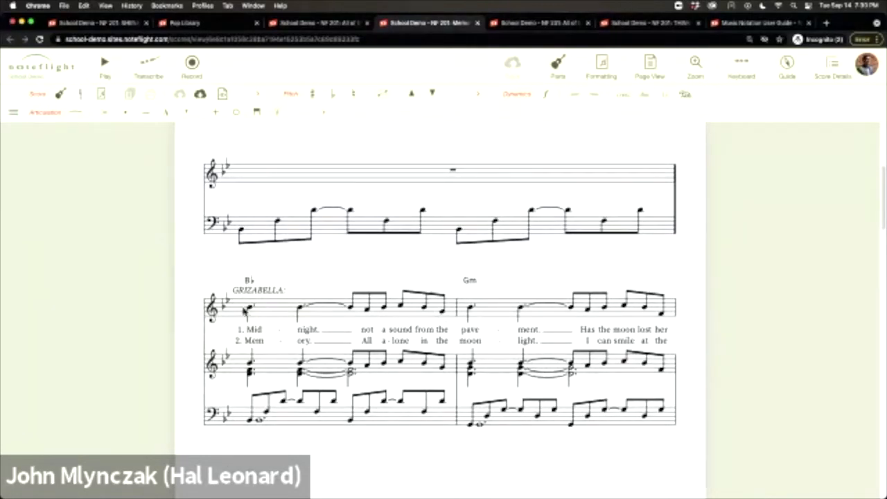
scroll(258, 317, "down", 2)
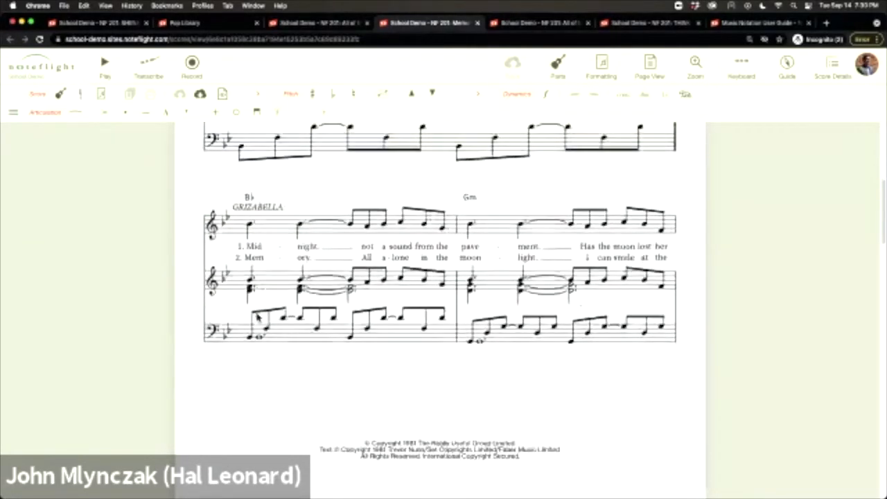
scroll(278, 291, "up", 2)
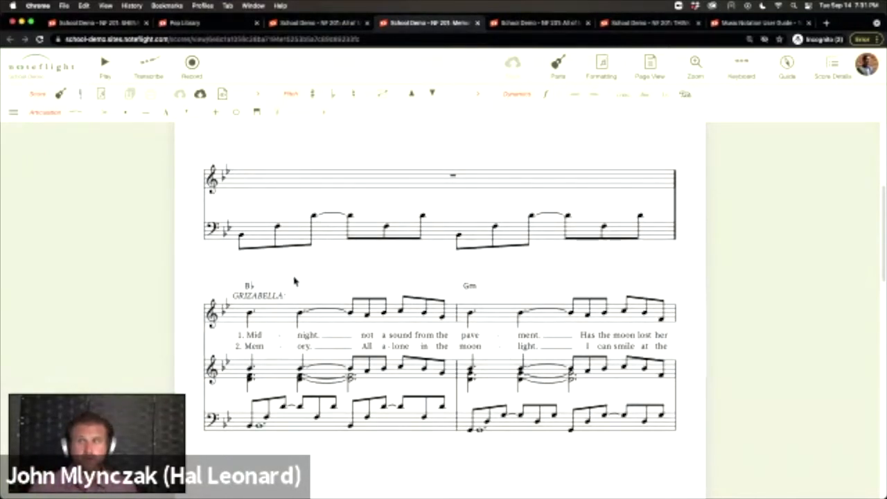
scroll(258, 315, "down", 1)
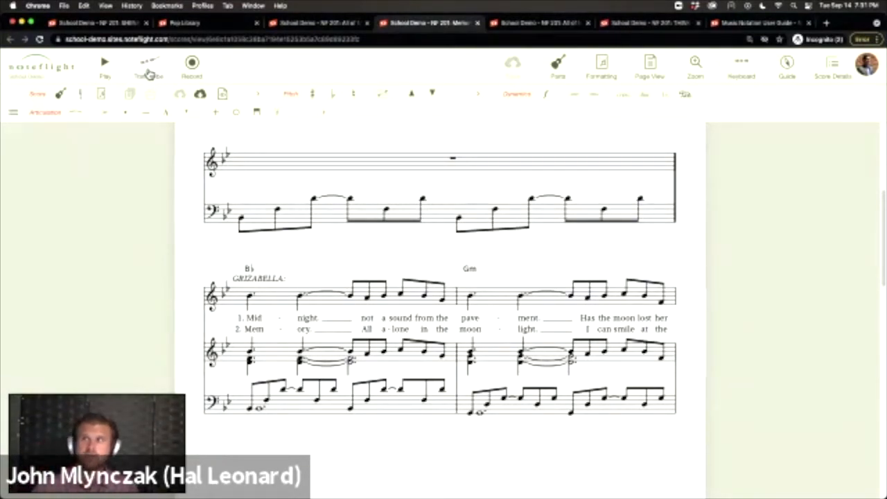
Enter recording mode for Memory and place the playback position at the first vocal note, on "Midnight"
left_click(192, 65)
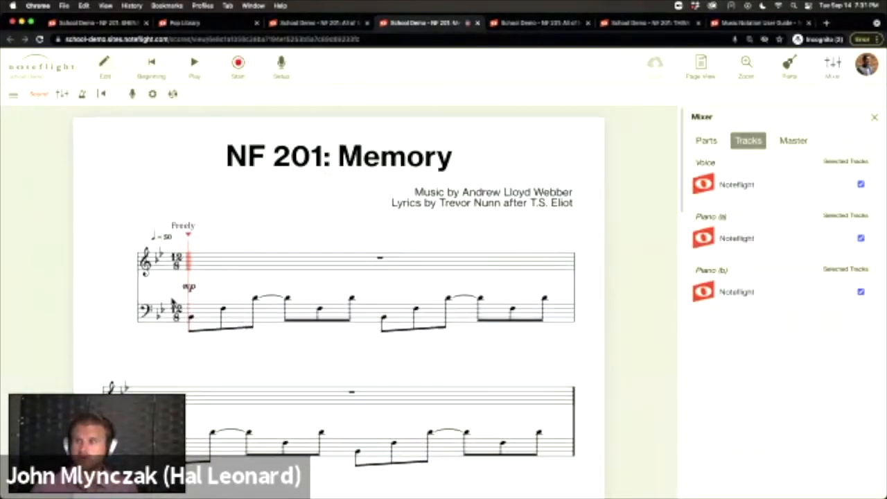
scroll(212, 171, "down", 5)
left_click(140, 311)
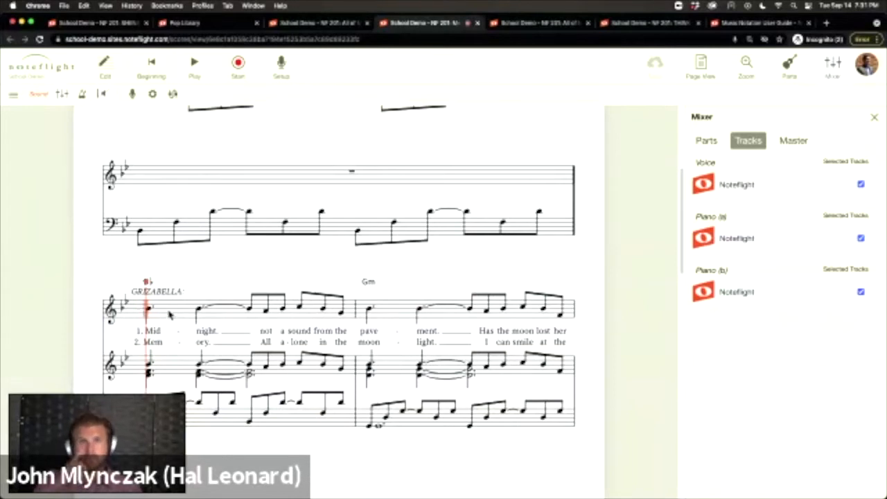
Run the recording setup, skipping the input volume check, confirming the default device is a microphone and skipping the remaining timing setup
left_click(284, 74)
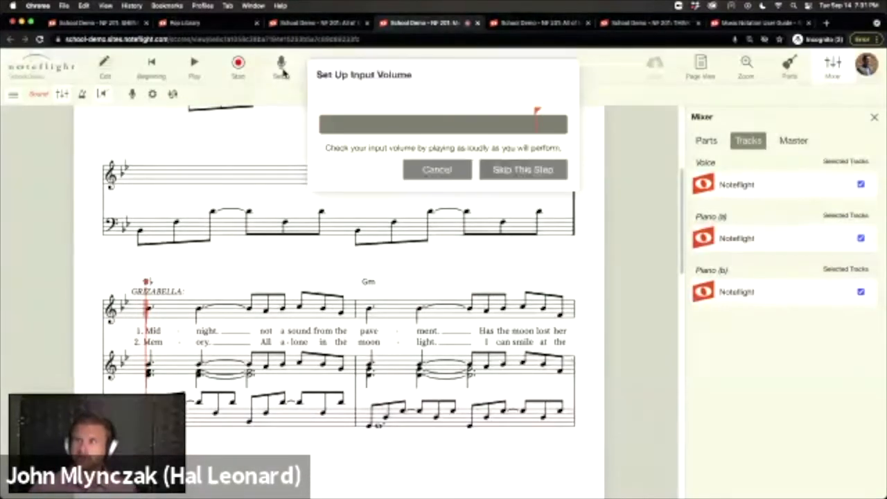
left_click(522, 170)
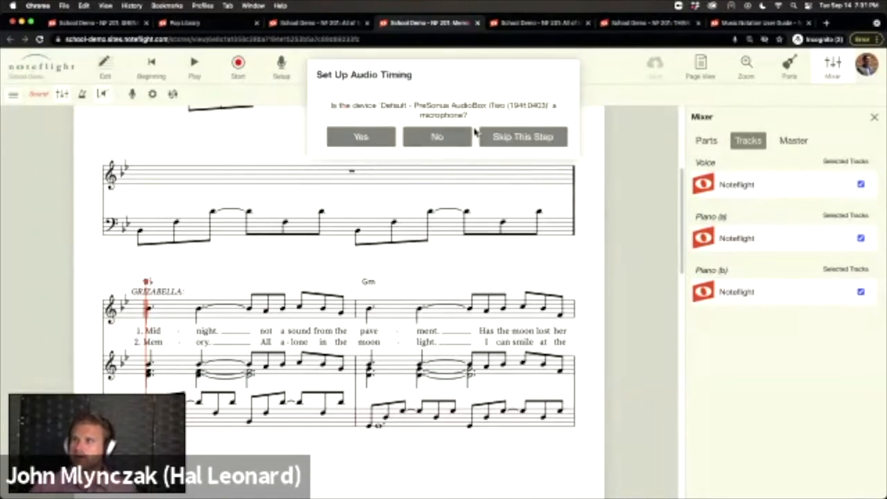
left_click(343, 137)
left_click(517, 157)
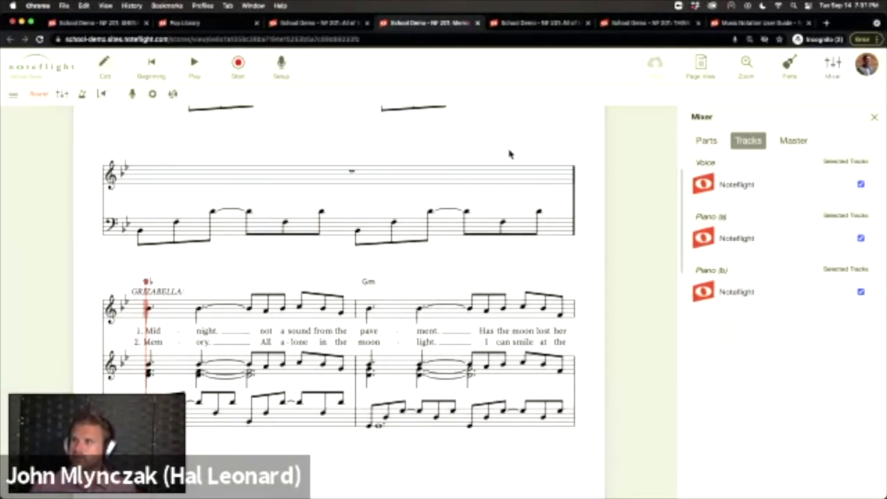
Check the available audio input devices, keeping Default - PreSonus AudioBox iTwo selected
left_click(173, 95)
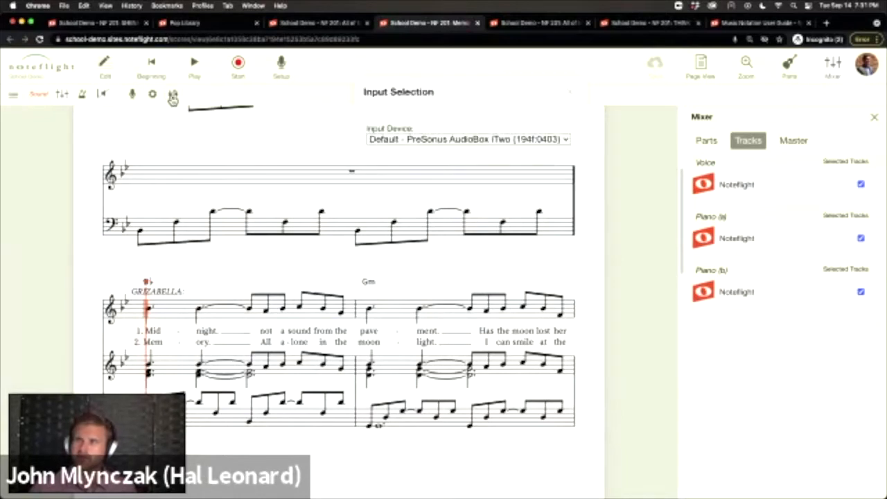
left_click(380, 141)
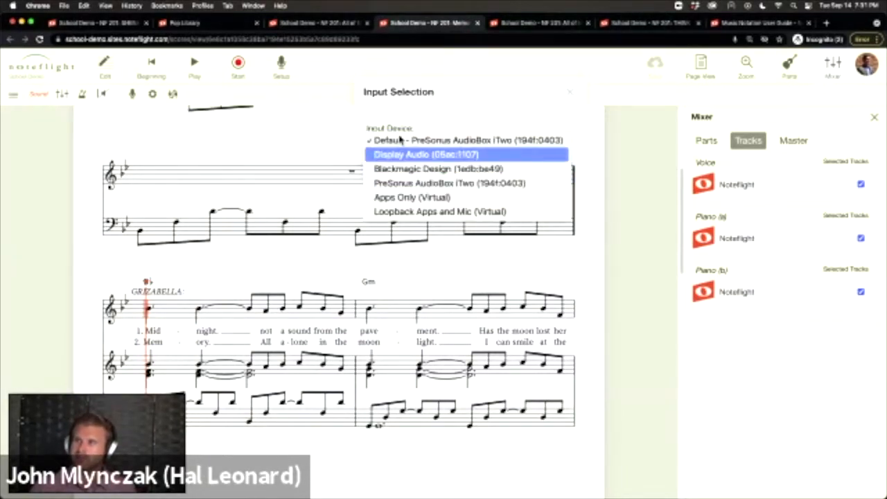
left_click(438, 113)
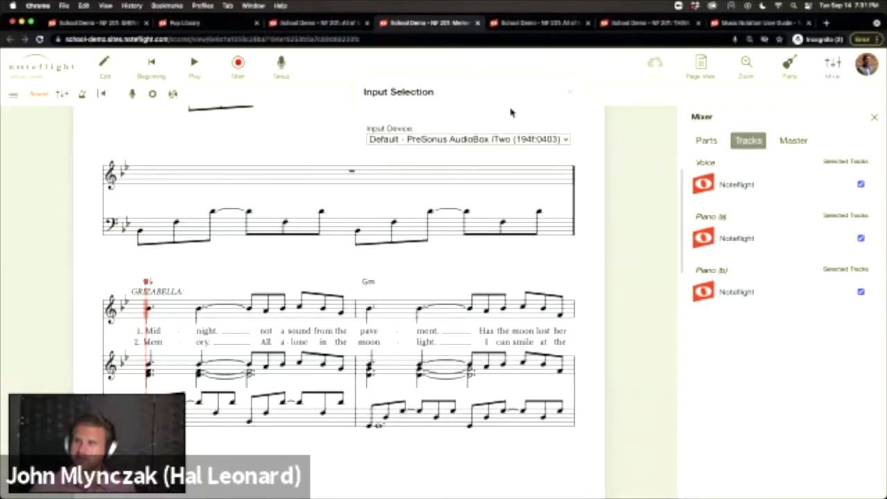
left_click(569, 92)
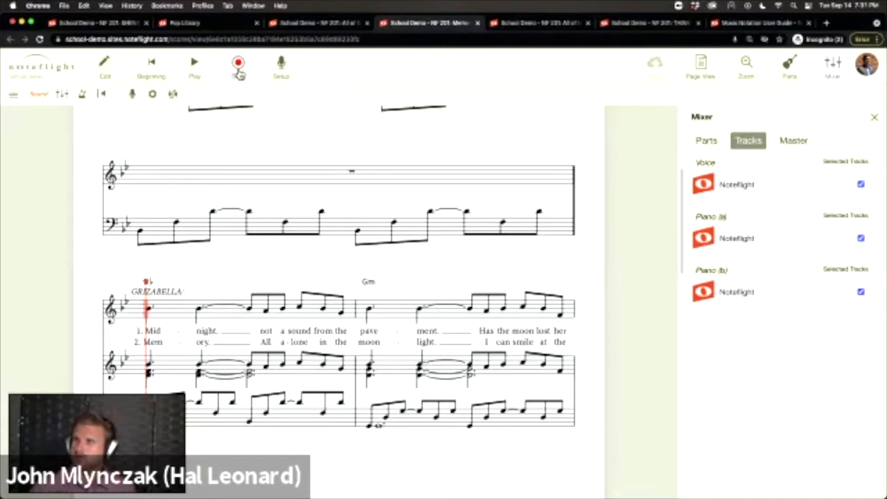
Try to record a Voice track from "Midnight" through the end of the score
left_click(239, 72)
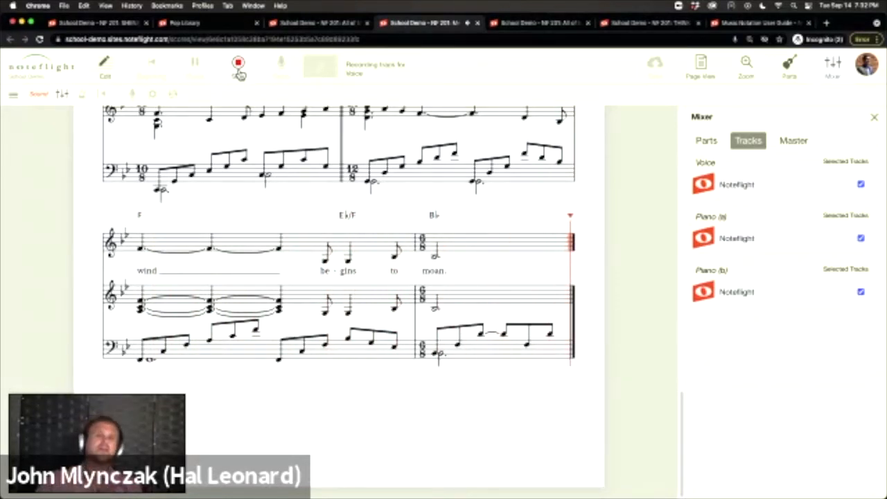
left_click(239, 69)
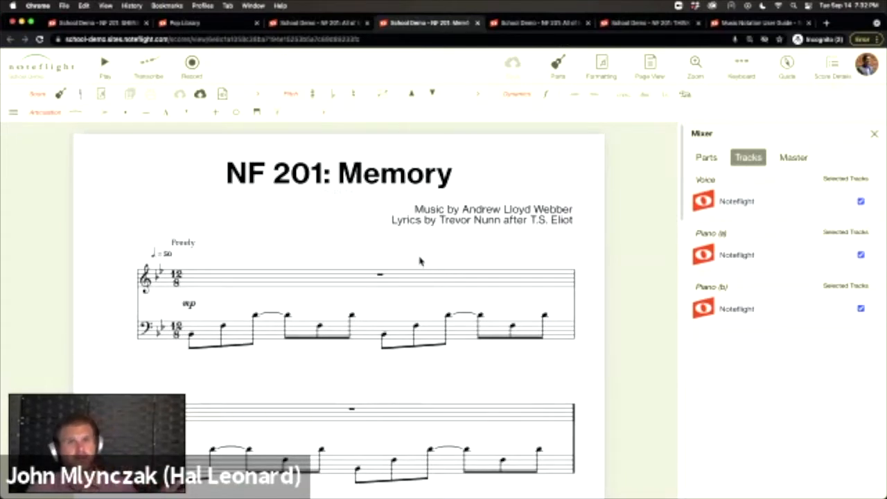
scroll(413, 259, "down", 10)
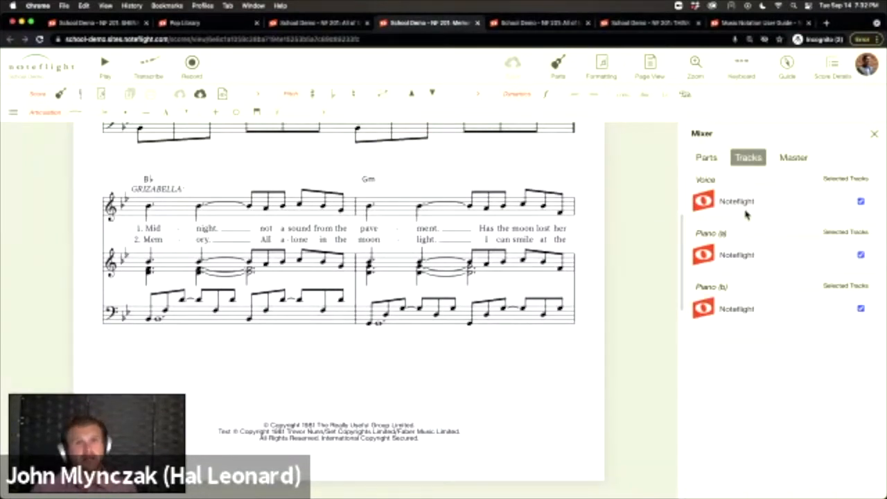
scroll(385, 331, "up", 3)
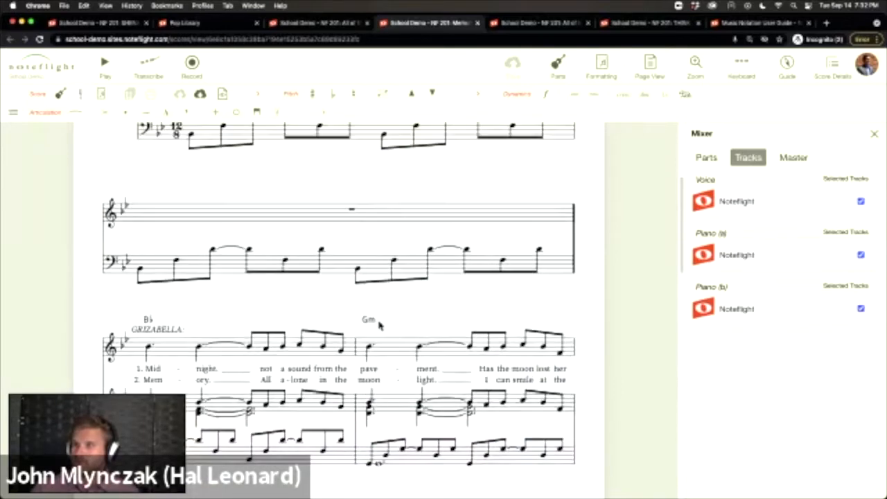
scroll(409, 213, "down", 3)
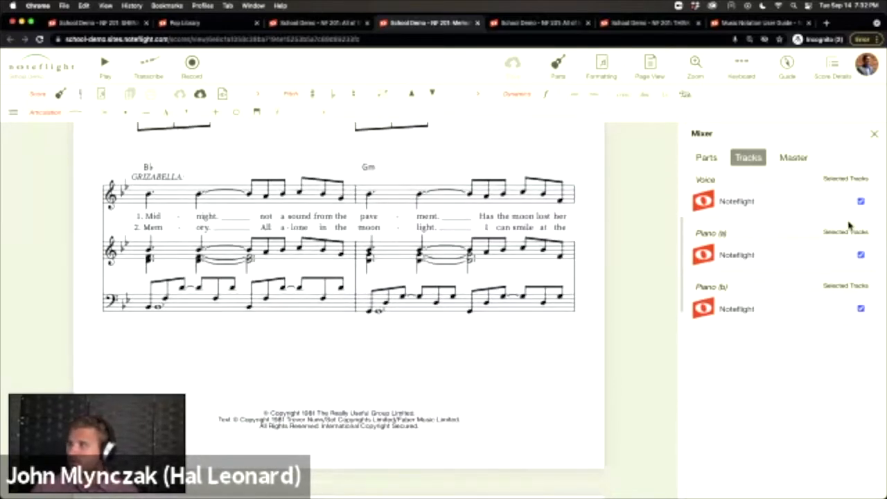
scroll(553, 251, "up", 2)
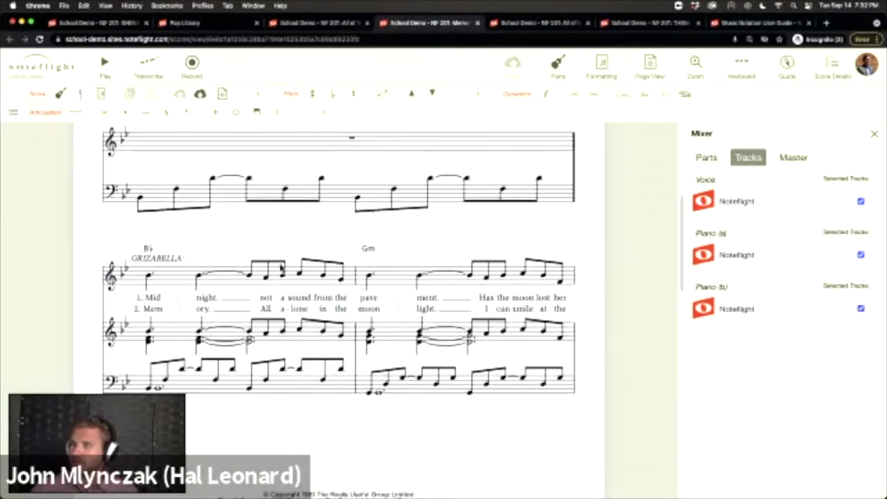
Reload the Memory score, select the first vocal note on "Midnight" and enter recording mode again
left_click(39, 38)
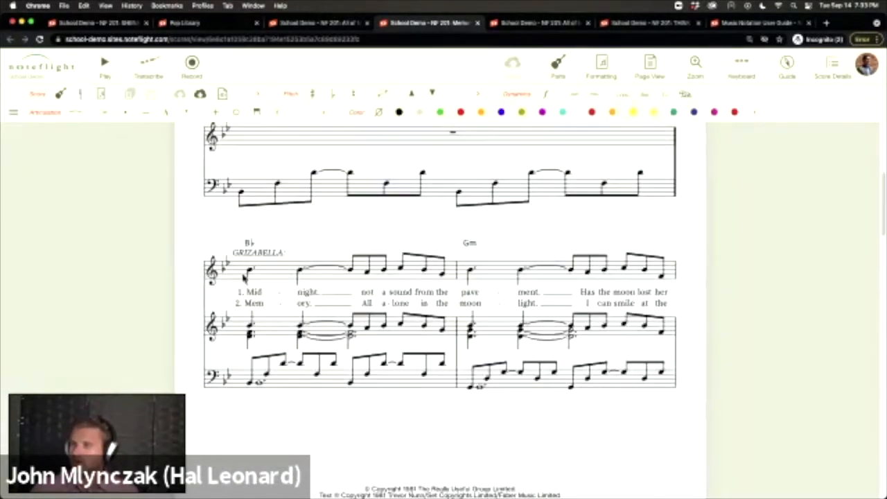
left_click(244, 272)
left_click(195, 63)
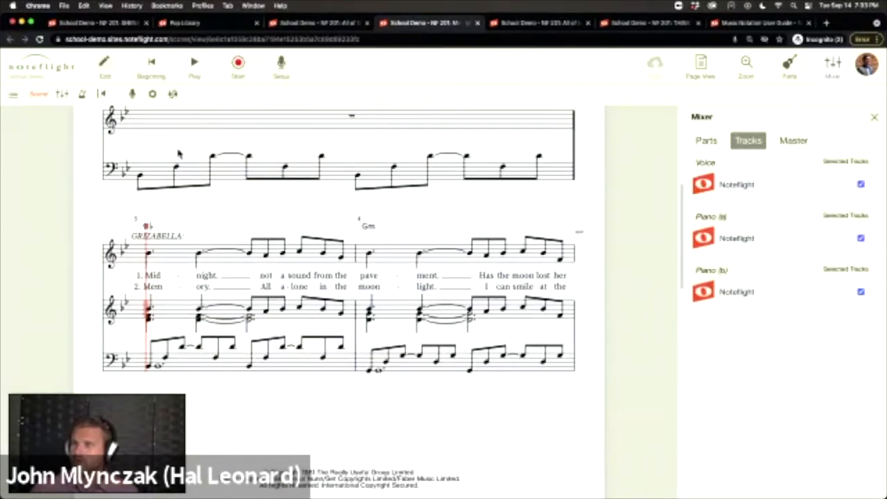
left_click(239, 65)
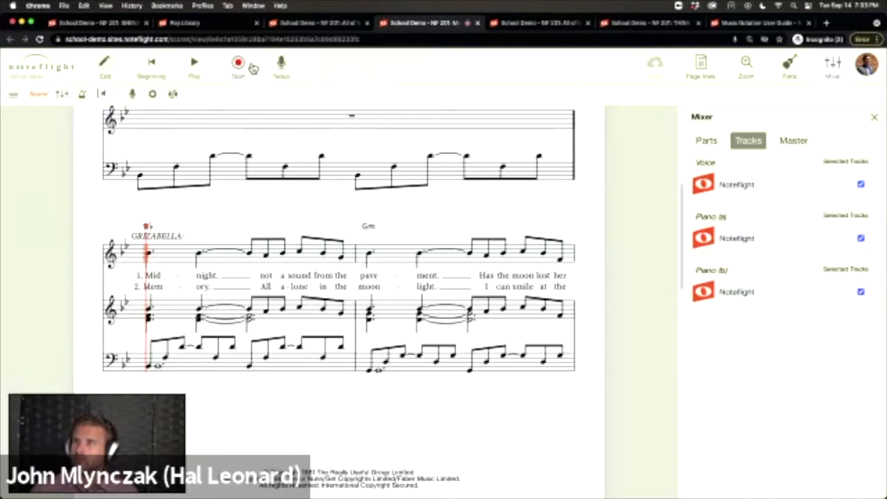
Check the count-in measures option, and go through the recording setup, skipping the input volume and audio timing steps
left_click(156, 94)
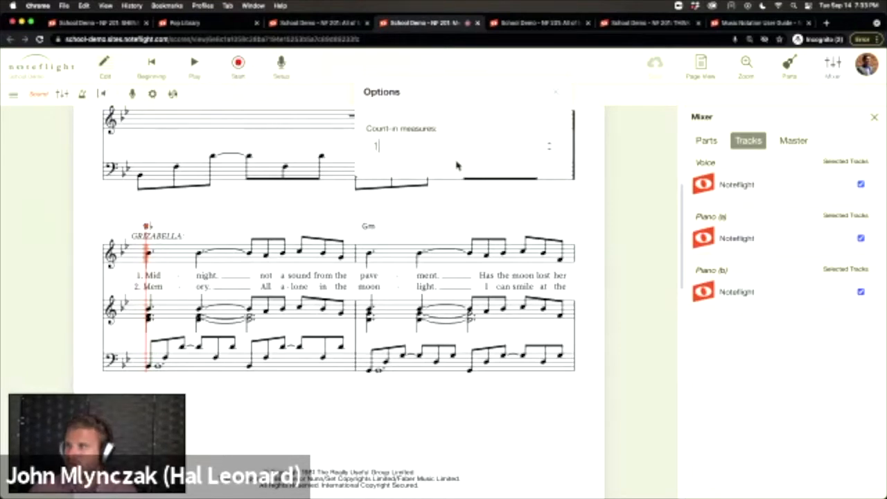
left_click(556, 92)
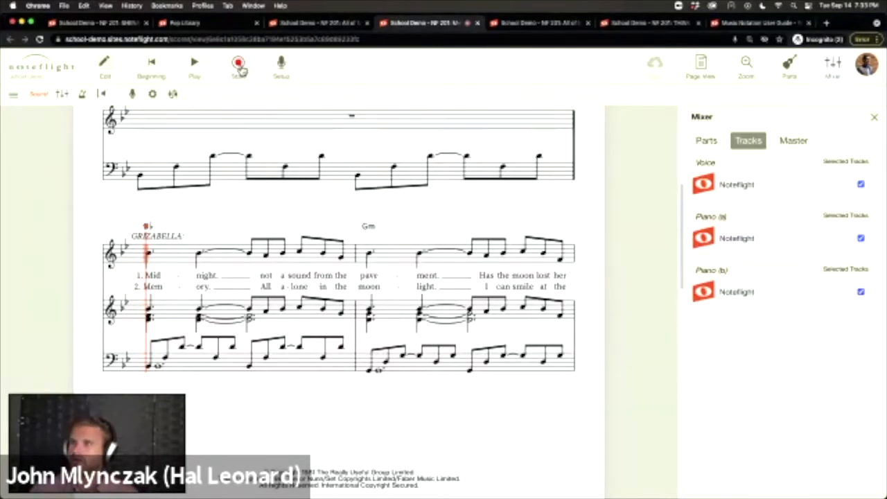
left_click(282, 66)
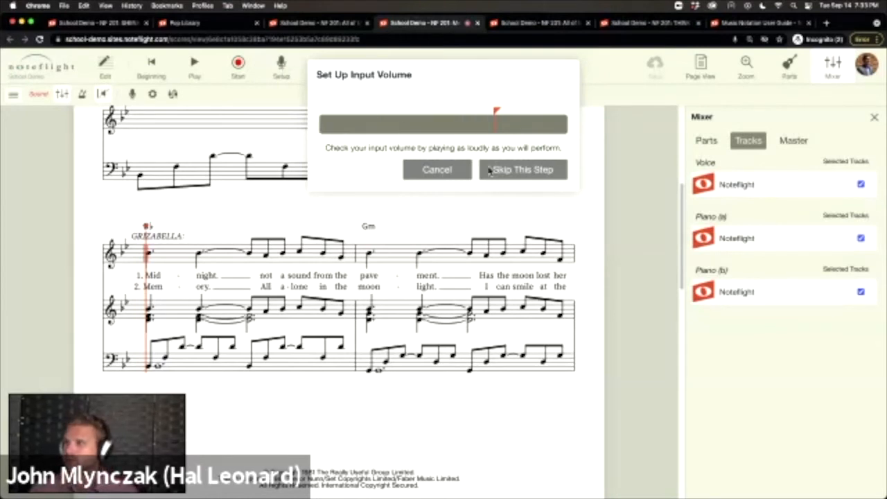
left_click(494, 170)
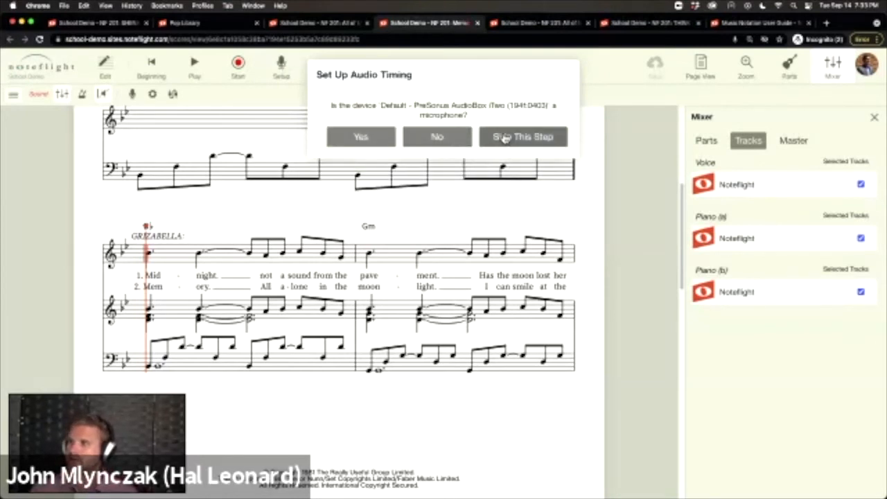
left_click(504, 138)
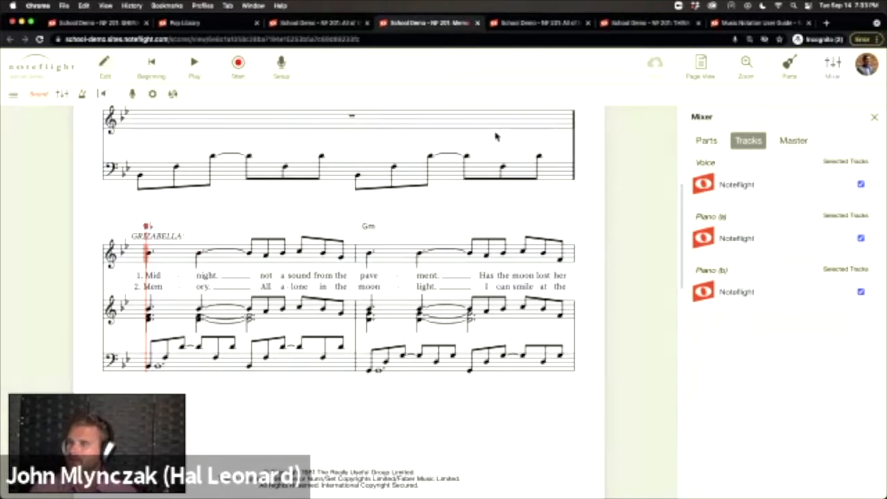
Record a Voice track starting at "Midnight", stop the take and review the score alongside the new track
left_click(275, 75)
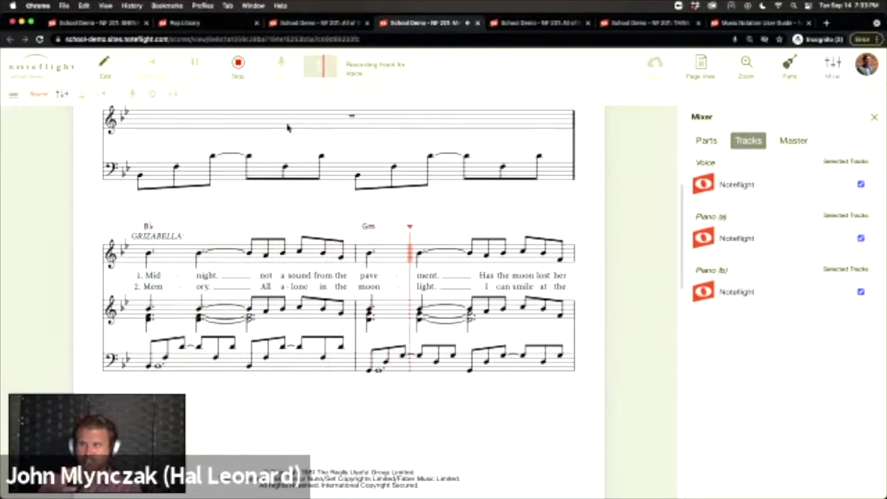
left_click(238, 64)
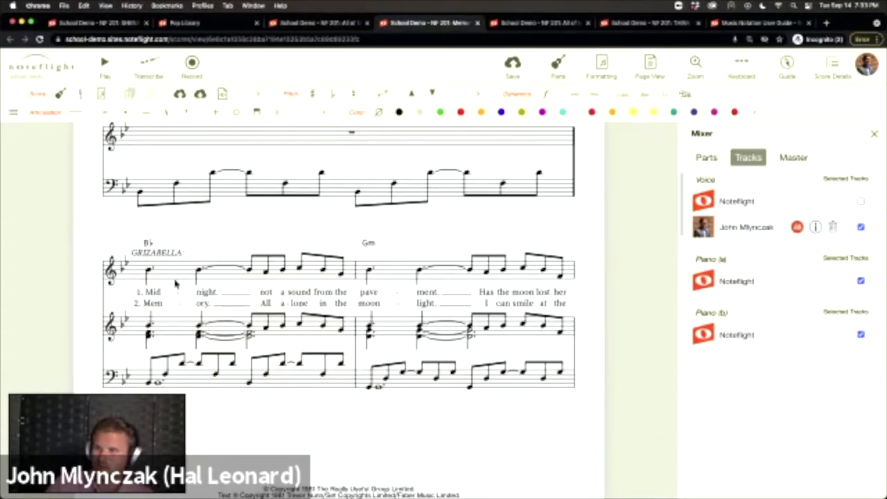
scroll(307, 314, "down", 5)
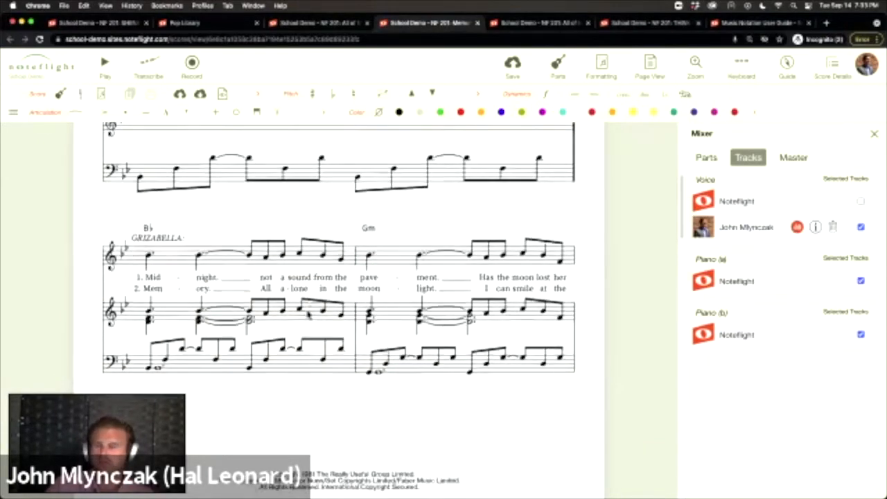
scroll(205, 266, "up", 4)
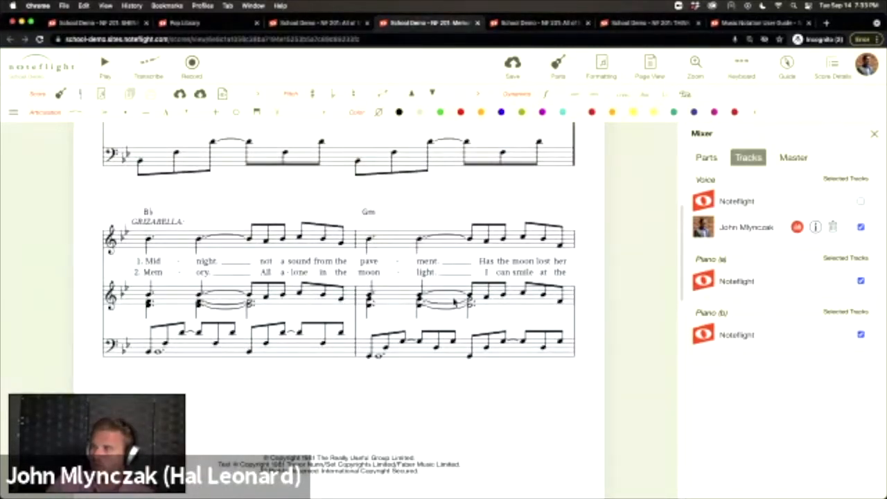
scroll(454, 302, "down", 5)
scroll(456, 335, "down", 1)
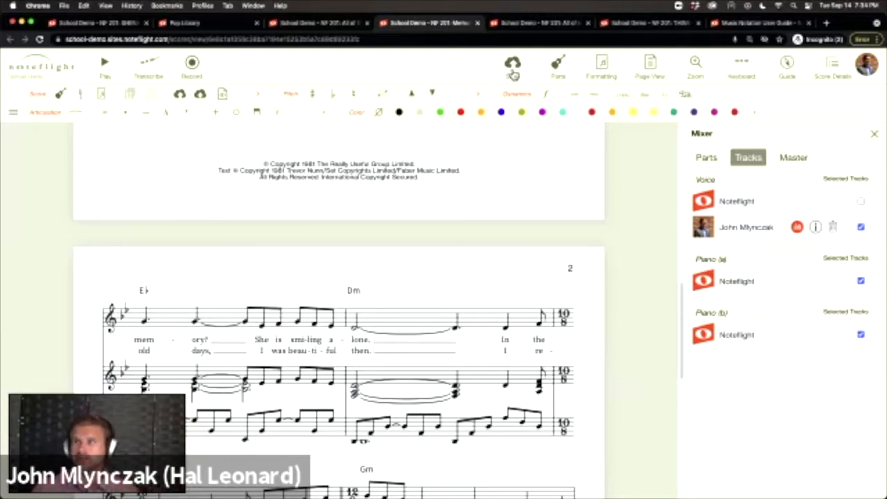
Save the Memory score and create a new score from the blank Treble Clef sheet
left_click(14, 76)
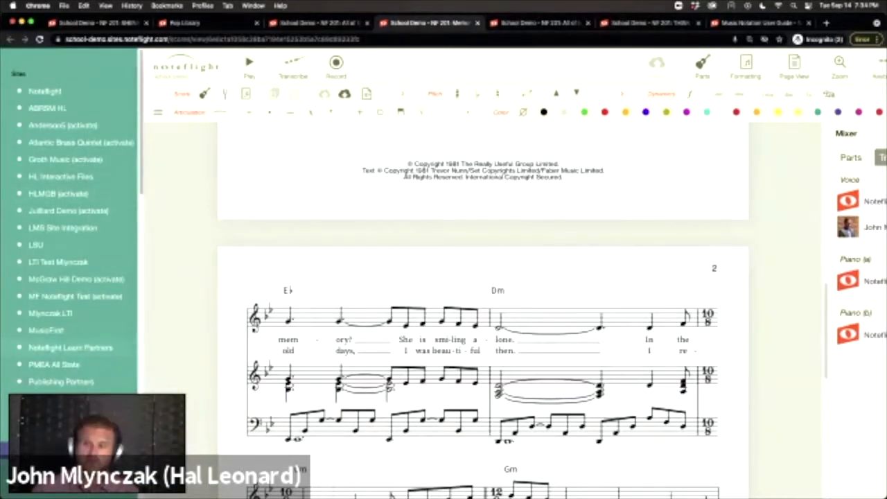
left_click(77, 450)
left_click(109, 67)
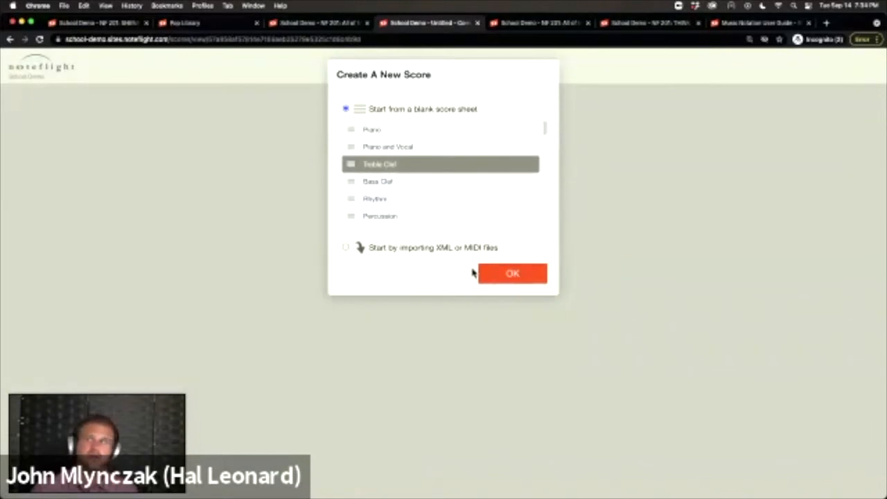
left_click(517, 273)
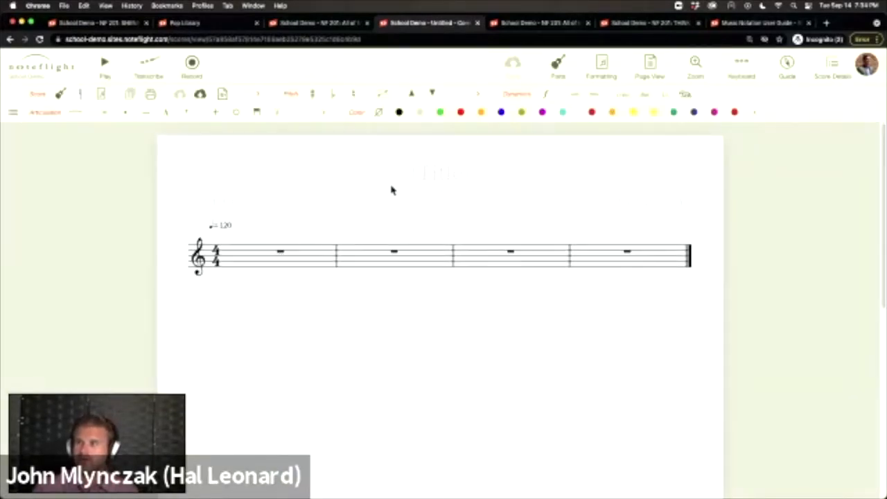
Title the new score "Dictate"
left_click(424, 179)
type("Dicat")
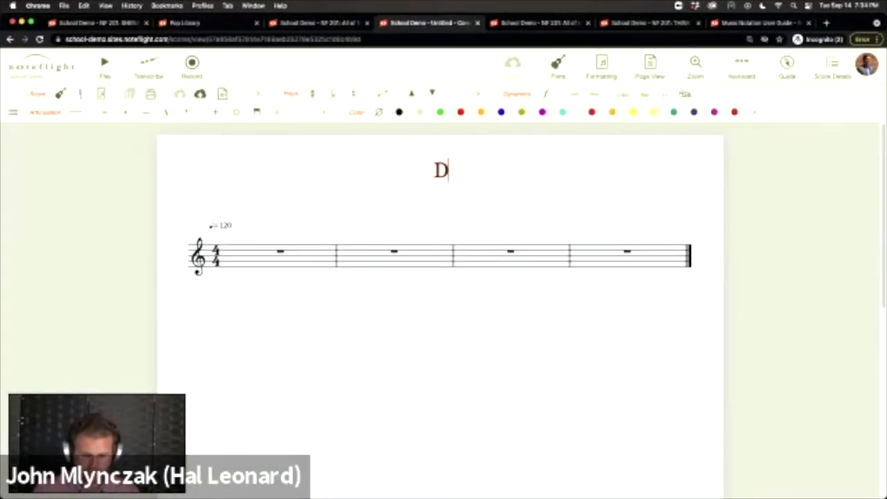
key("BackSpace")
key("BackSpace")
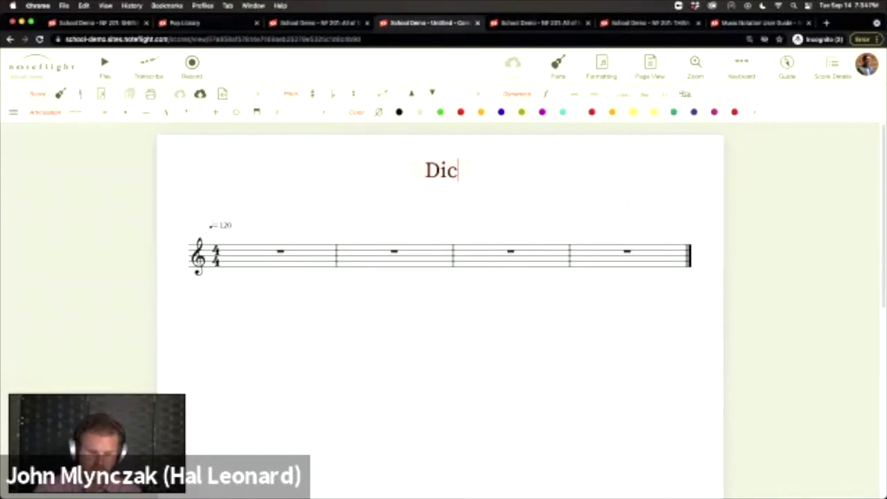
type("tate")
left_click(352, 160)
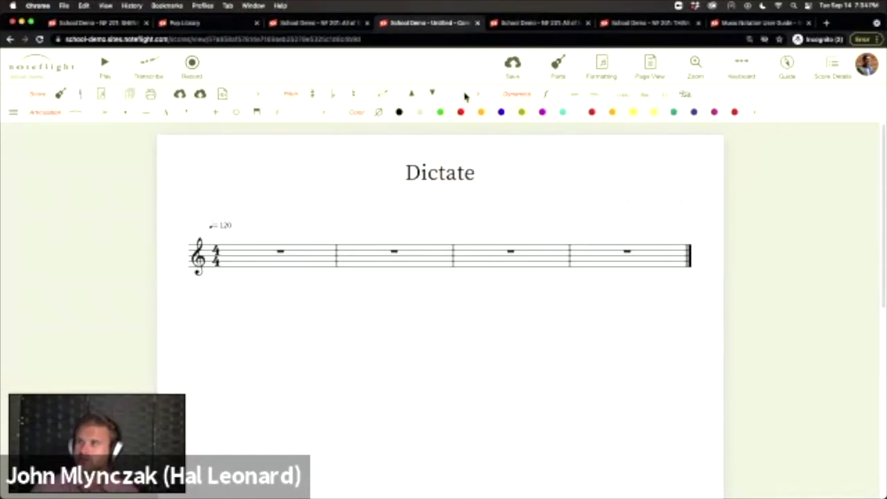
Record a Piano audio track across the four empty measures of the Dictate score
left_click(192, 65)
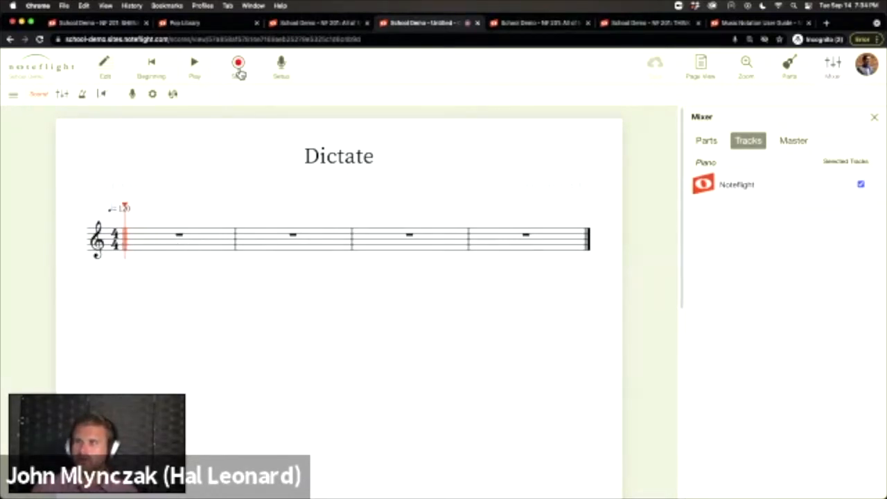
left_click(238, 69)
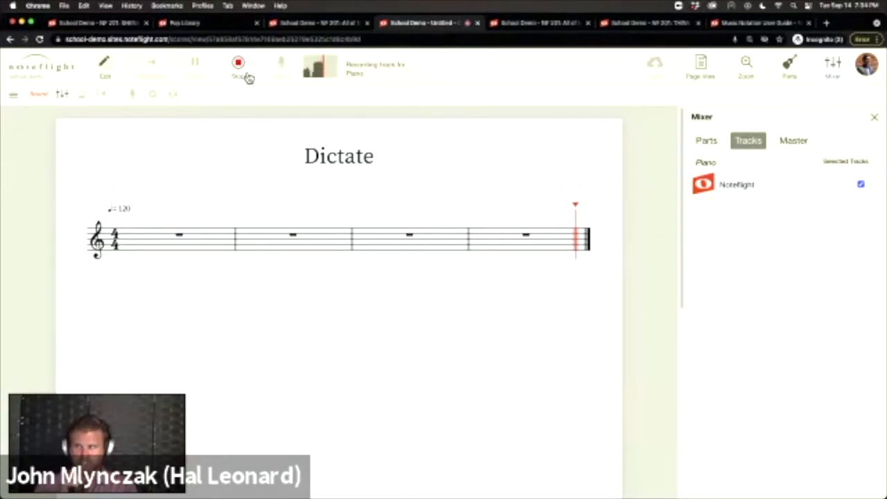
left_click(248, 78)
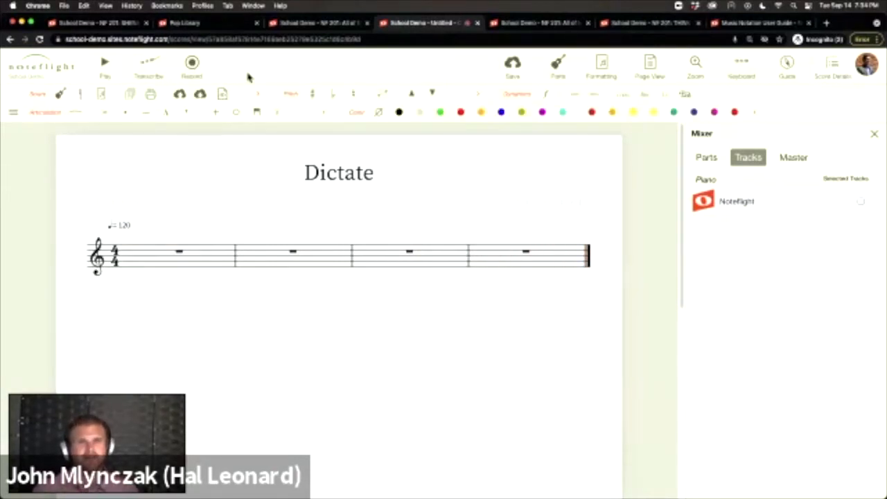
Save the Dictate score and play back the opening of the recorded Piano track
left_click(509, 68)
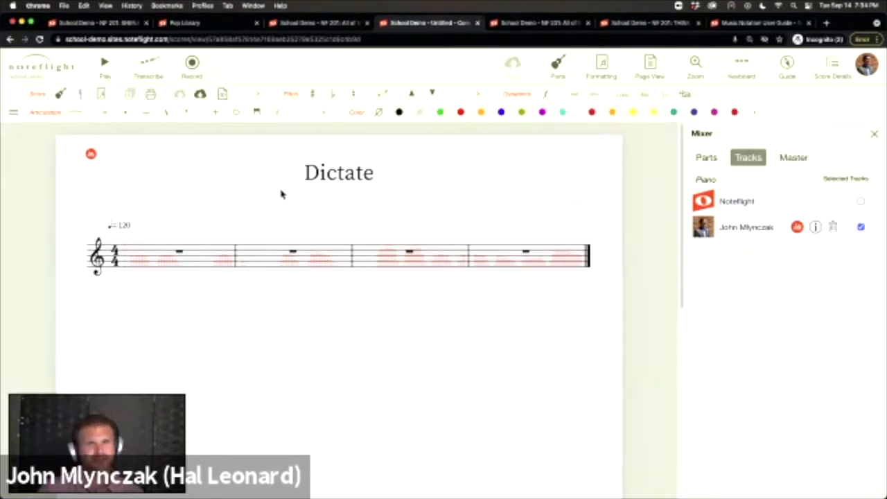
left_click(104, 66)
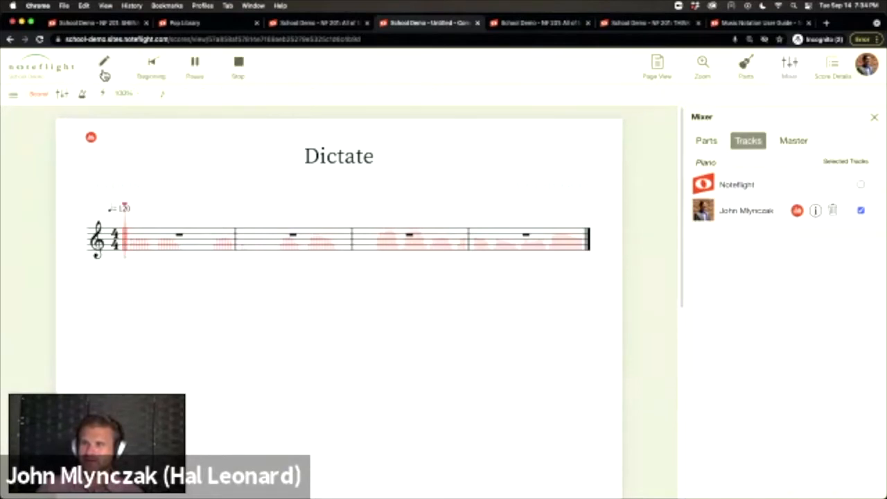
left_click(197, 73)
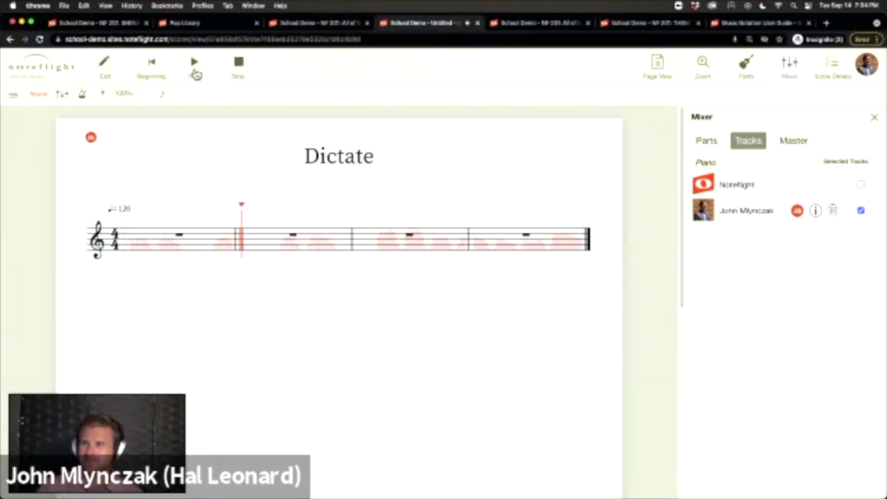
left_click(238, 67)
Enter a B-flat quarter note on beat one of measure 1, acknowledging the audio synchronization notice
left_click(142, 256)
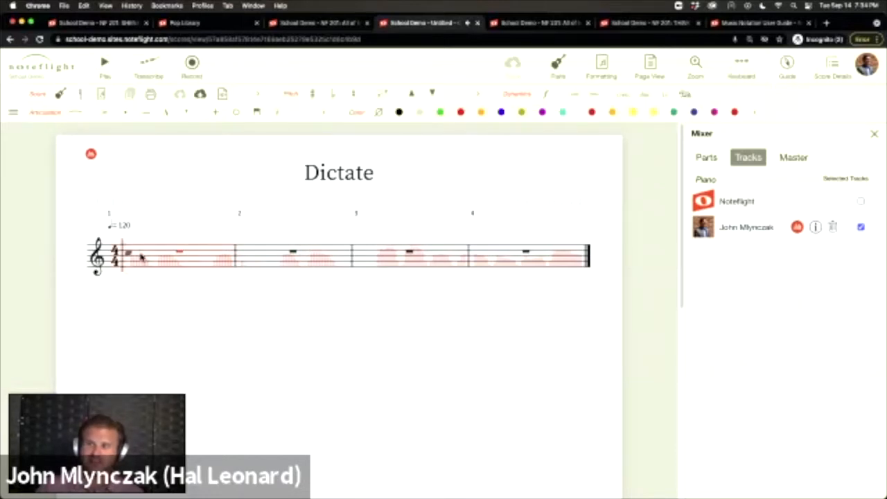
left_click(141, 258)
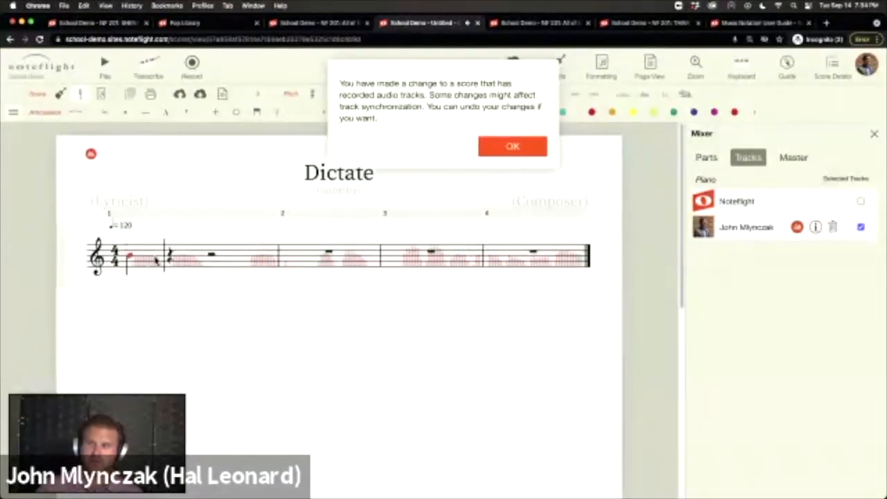
left_click(483, 151)
key("minus")
key("minus")
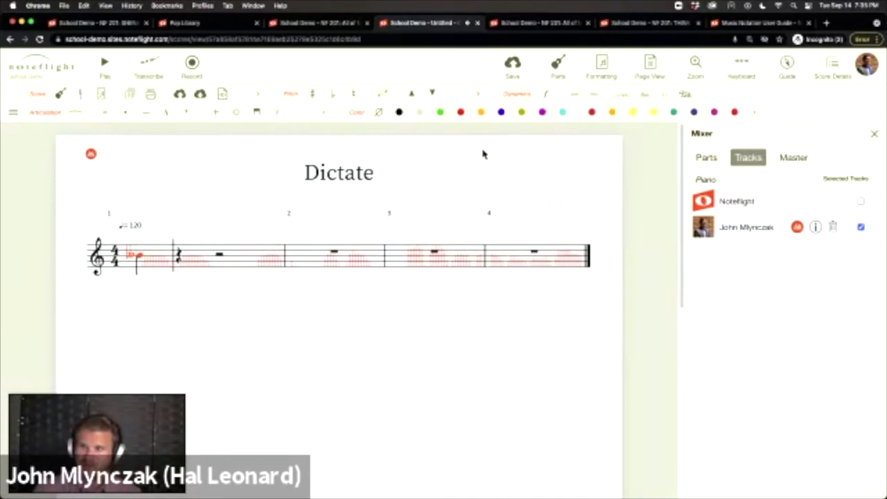
key("equal")
key("minus")
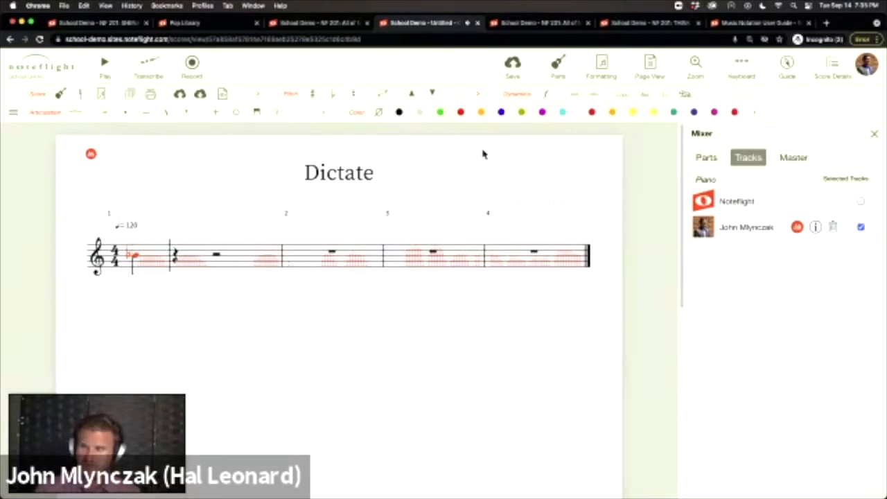
Transcribe B-flat, a quarter rest and B-flat to fill measure 1, start measure 2 with B-flat, and save the score
key("b")
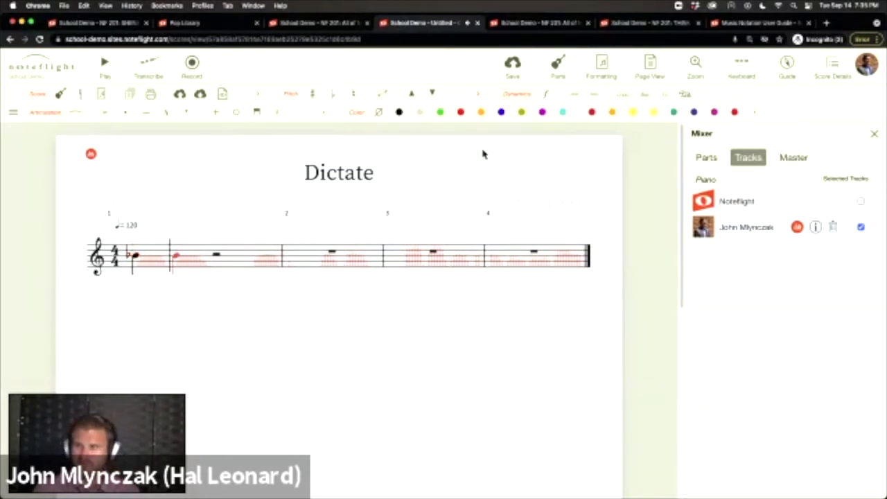
key("r")
key("r")
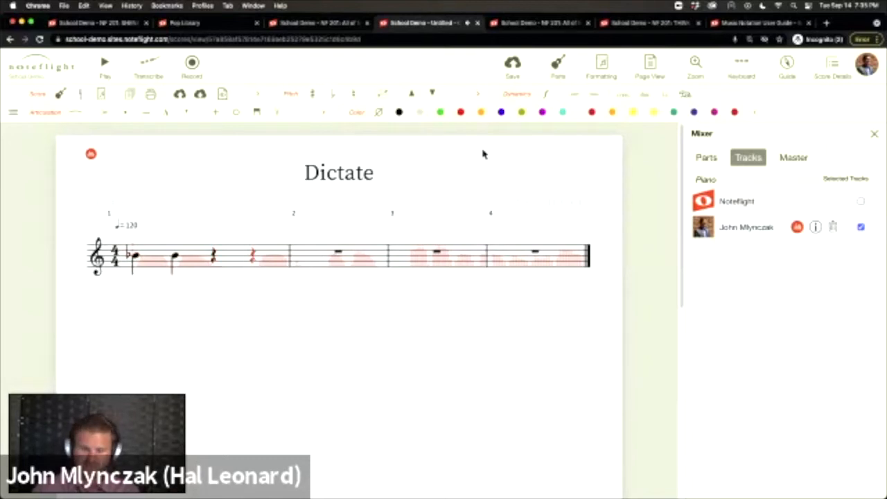
key("b")
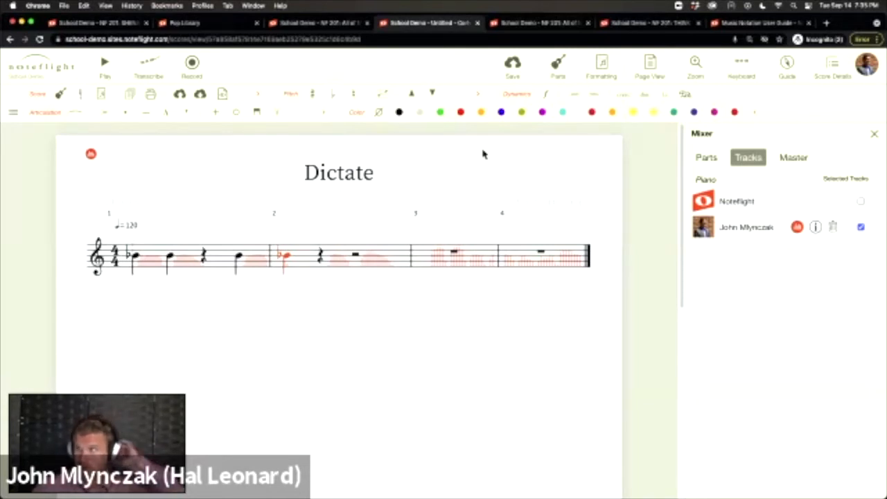
key("1")
left_click(519, 72)
Undo the transcribed notes, the Piano recording and the score title to get back to four empty measures
key("super+z")
key("super+z")
key("super+z")
key("super+z")
key("super+z")
key("super+z")
key("super+z")
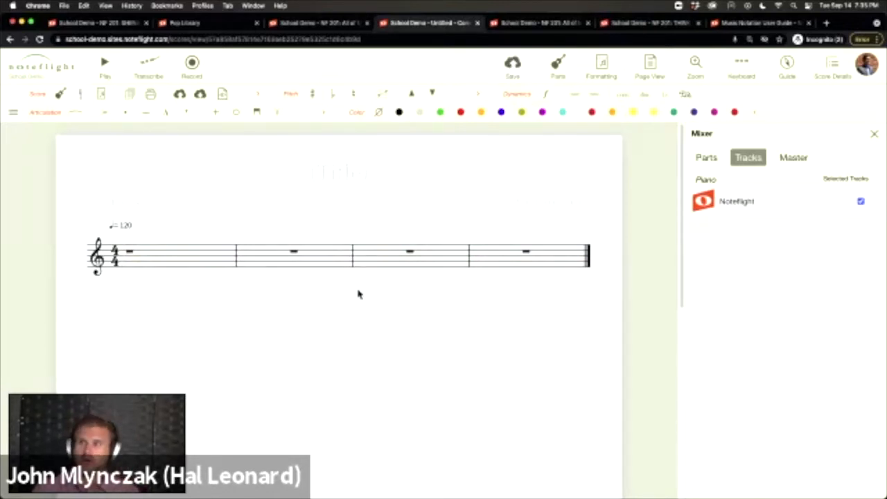
Start adding a new part to the score and choose Flute as its instrument
left_click(205, 260)
key("g")
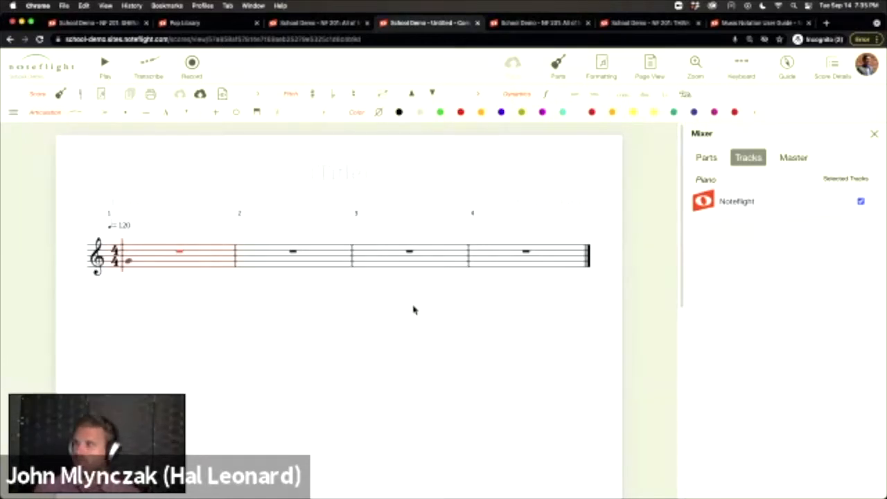
left_click(707, 159)
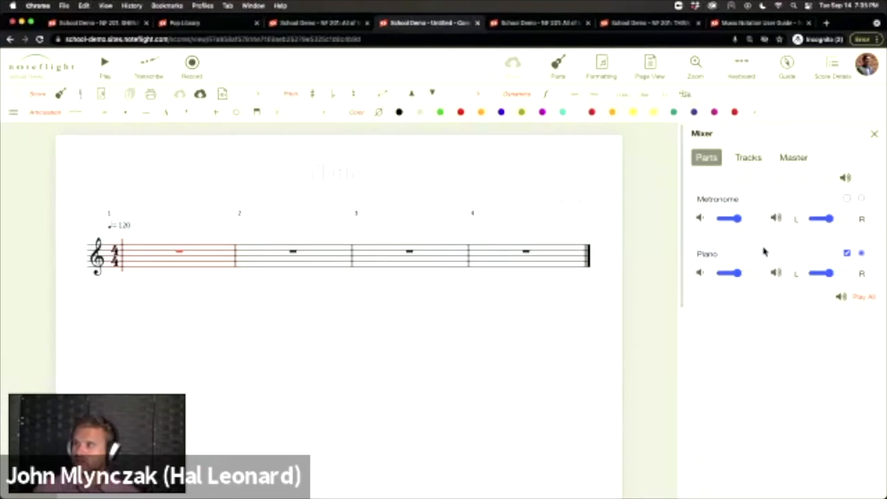
left_click(565, 64)
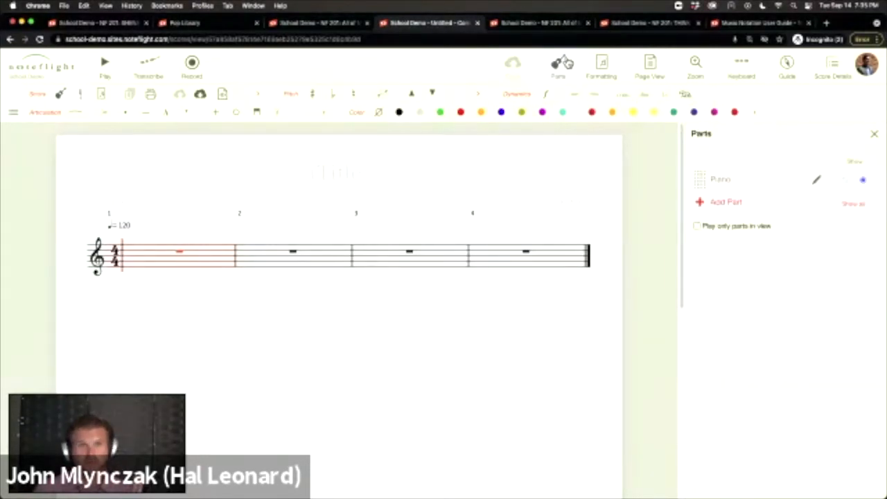
left_click(726, 202)
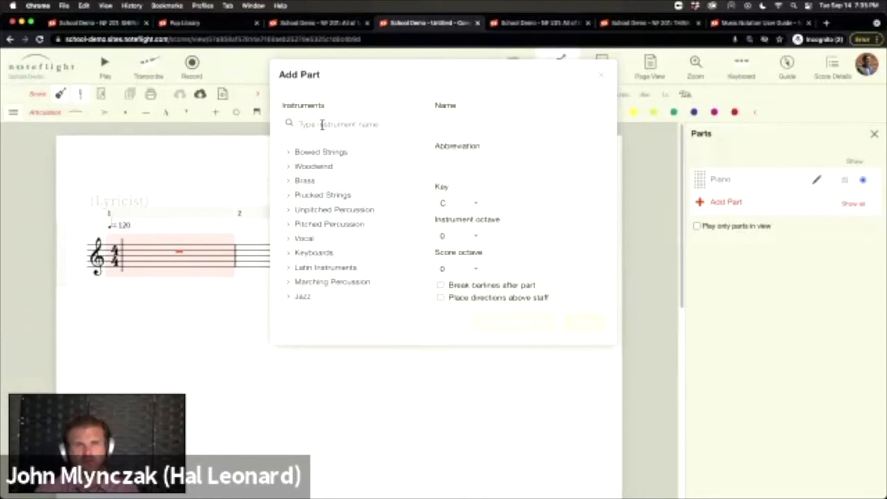
type("Guis")
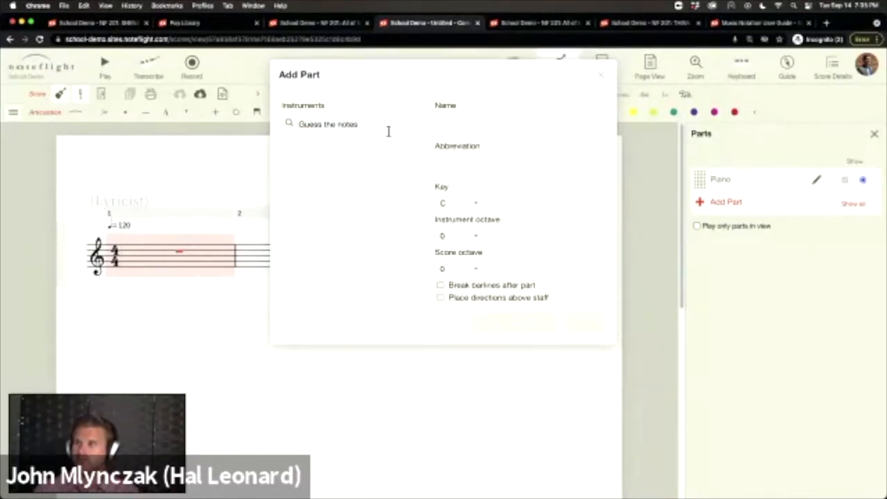
left_click_drag(359, 124, 298, 124)
key("BackSpace")
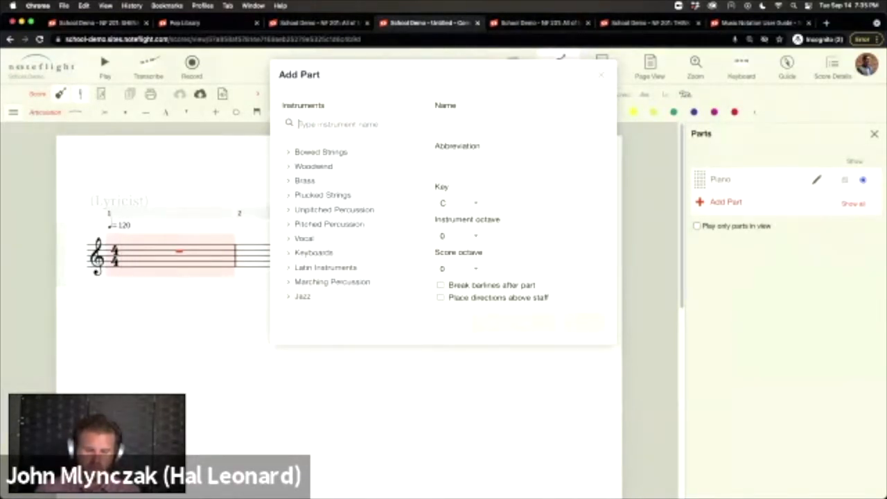
type("f")
left_click(357, 152)
Name the new Flute part "Guess the Notes", set its abbreviation to "?" and add it to the score
left_click_drag(463, 124, 440, 123)
type("guess")
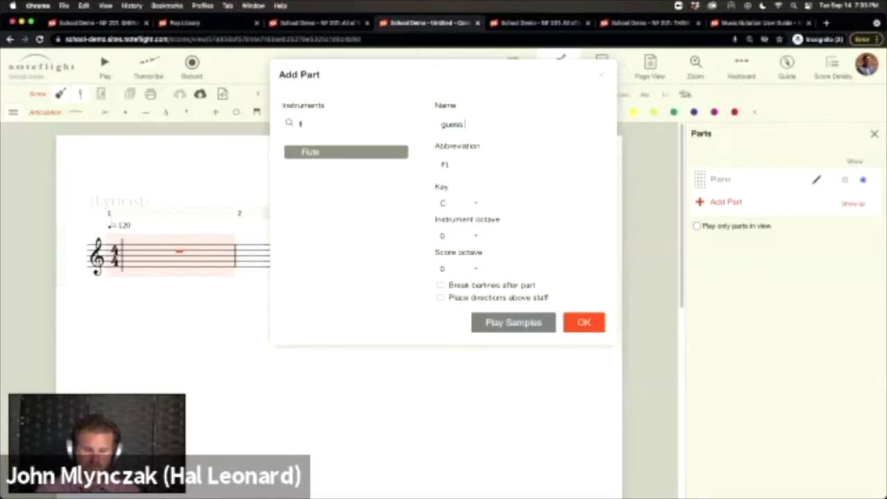
type(" the Notes")
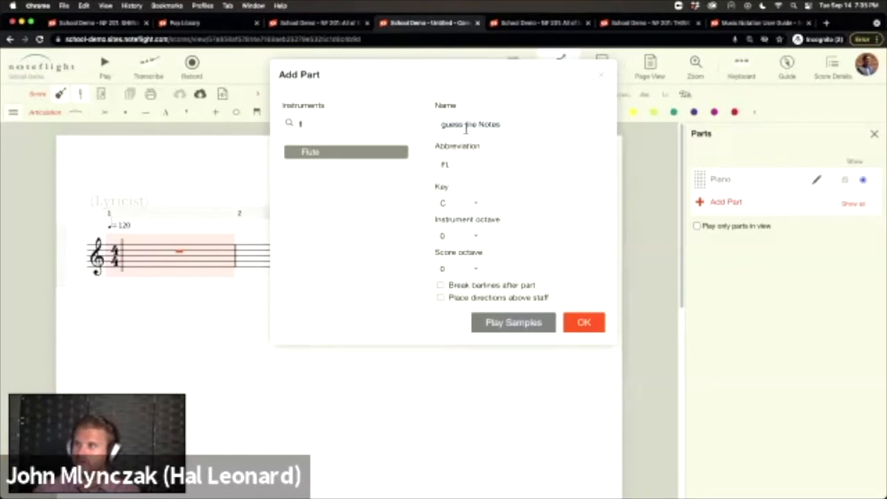
left_click(445, 124)
key("BackSpace")
type("G")
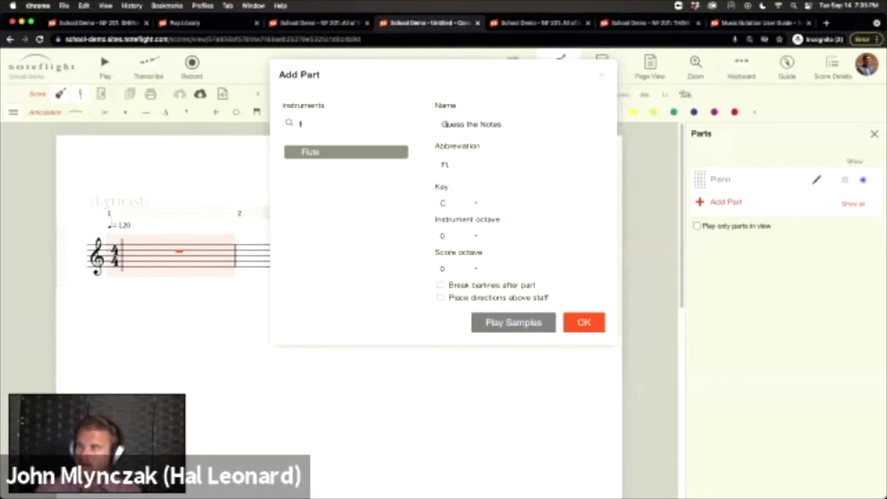
left_click_drag(452, 164, 416, 157)
key("BackSpace")
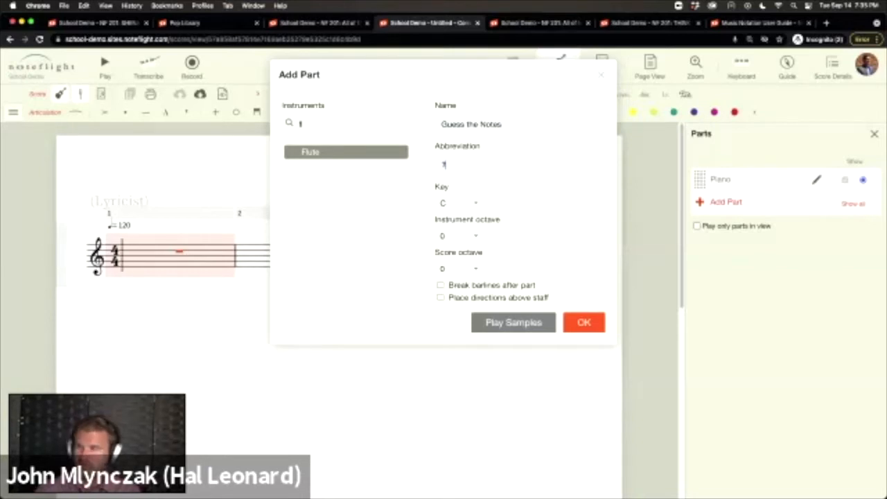
left_click(587, 323)
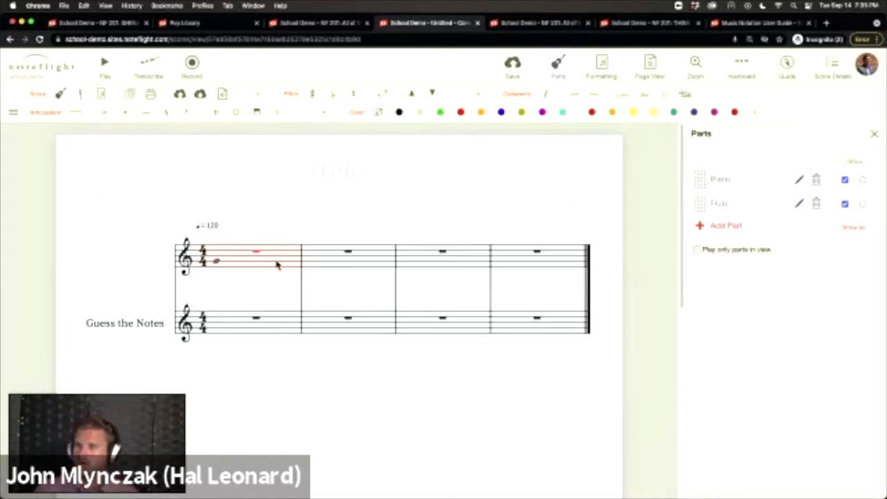
Move the Guess the Notes part above Piano and record an audio track on the Piano staff from measure 1
left_click_drag(702, 204, 704, 177)
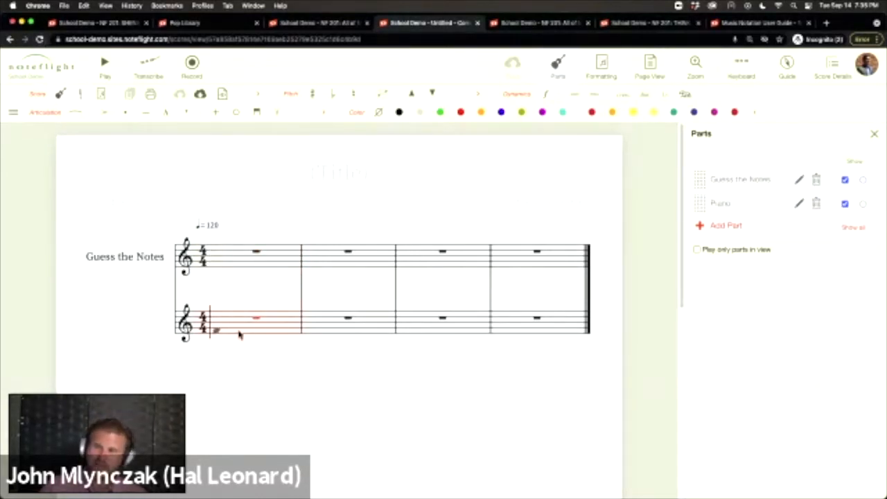
left_click(195, 71)
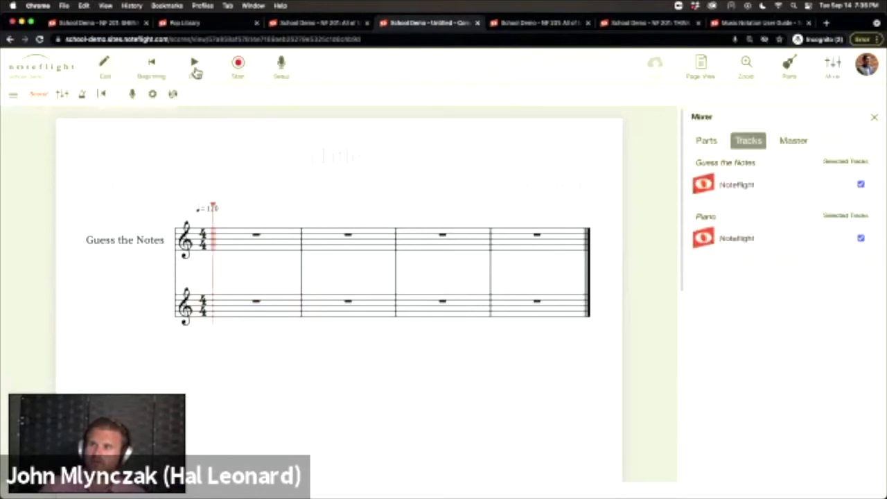
left_click(217, 306)
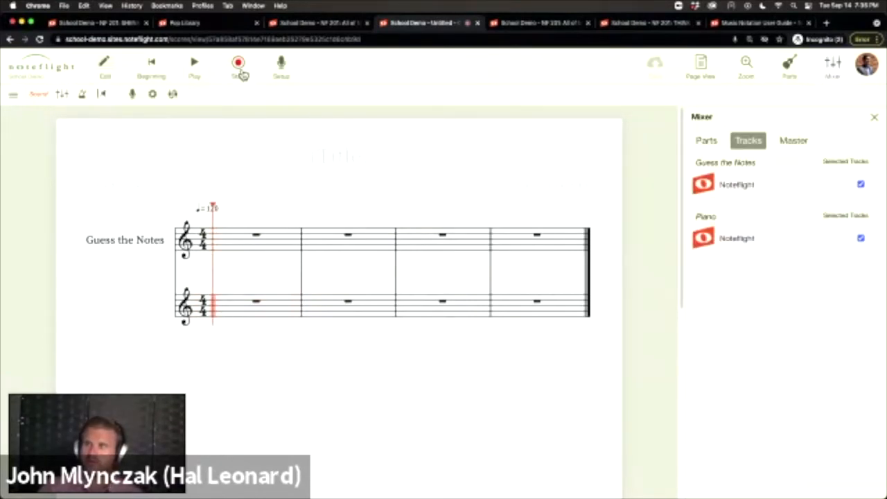
left_click(239, 66)
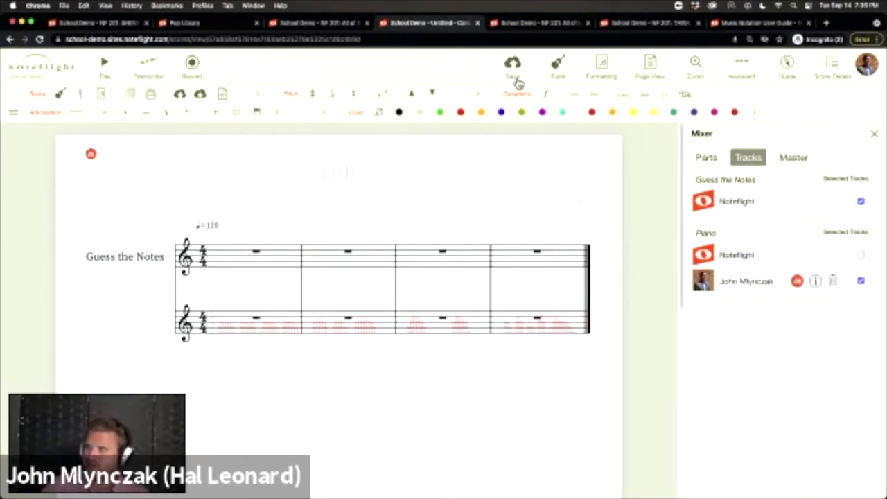
Hide the Piano part so that only Guess the Notes is shown, and save the score
left_click(556, 65)
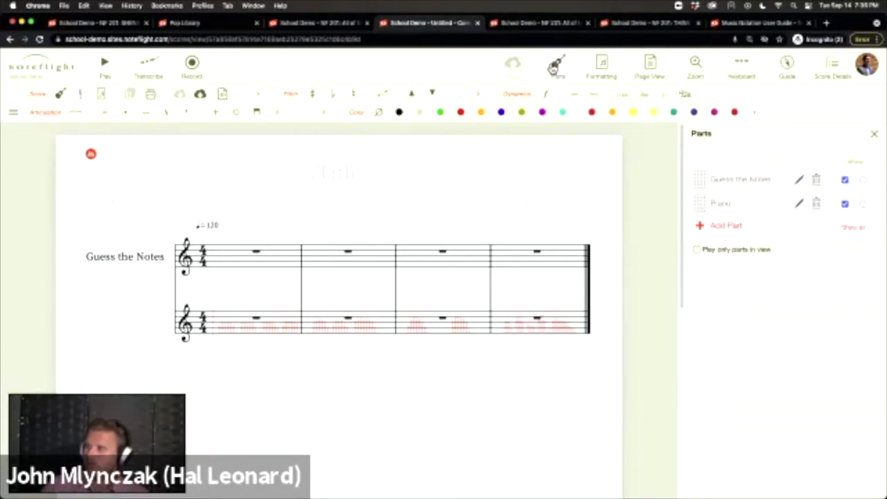
left_click(845, 205)
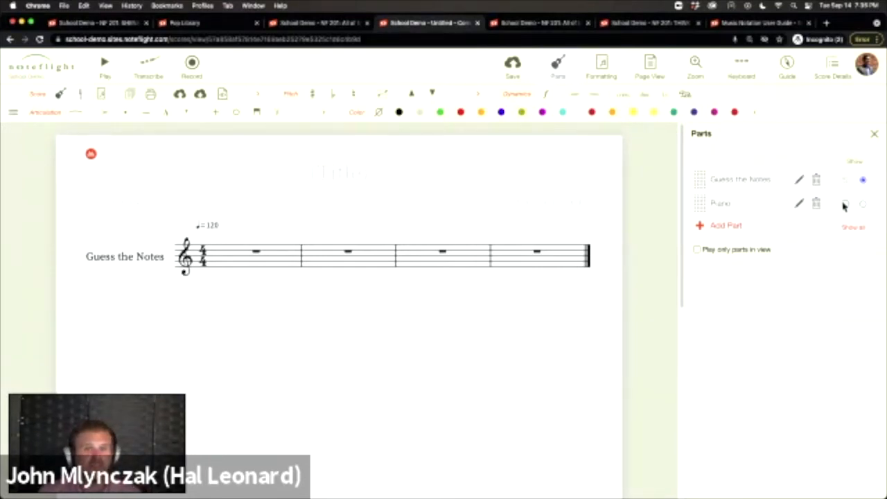
left_click(845, 205)
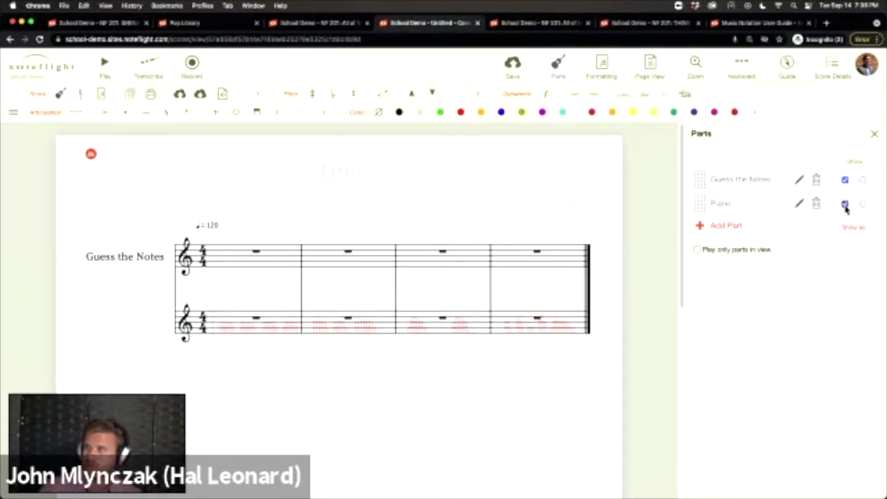
left_click(845, 204)
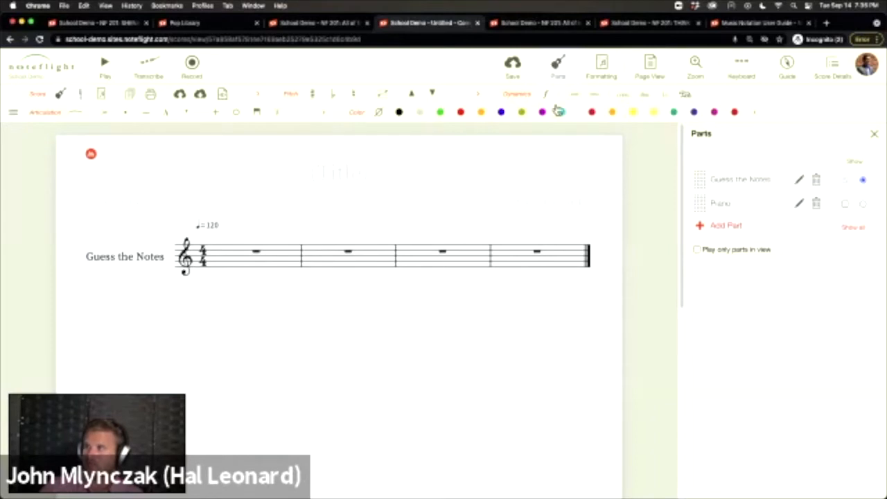
left_click(513, 69)
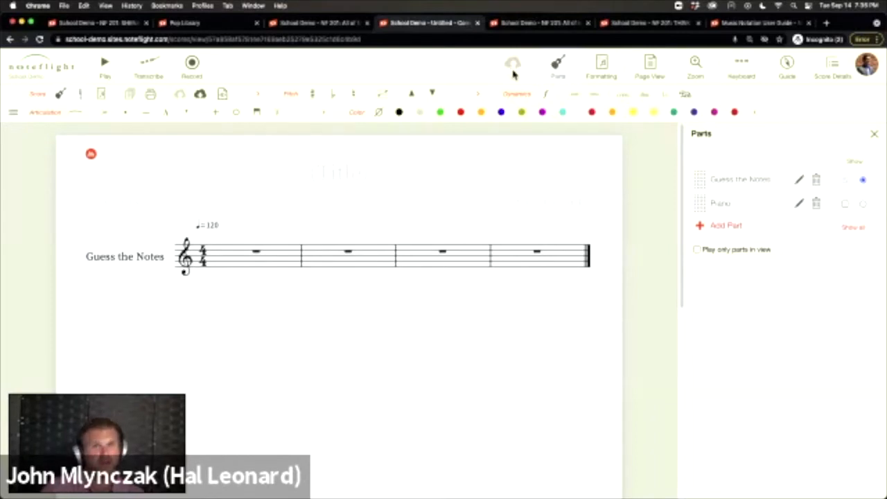
Play back the recording with the Piano staff hidden, stop it, and briefly show and rehide the Piano part
left_click(105, 66)
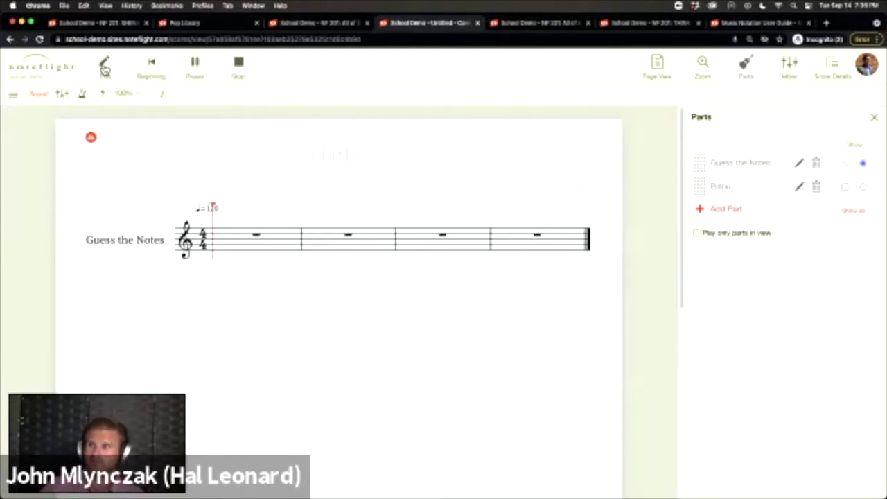
left_click(240, 64)
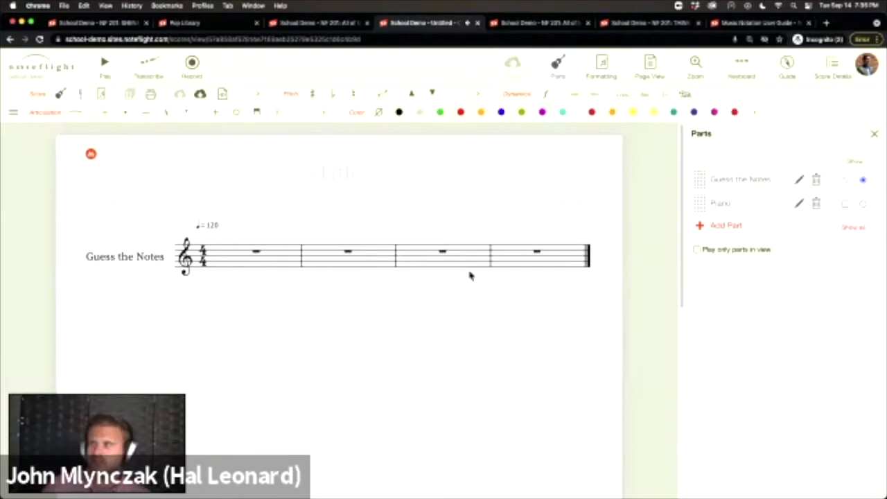
left_click(846, 204)
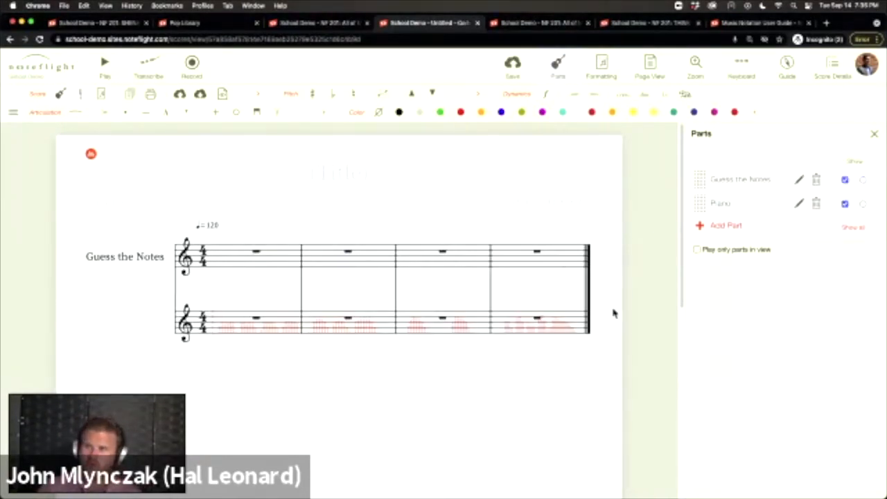
left_click(846, 204)
Enter the quarter notes B-flat, B-flat, A and A in measure 1 of the Guess the Notes staff
left_click(221, 257)
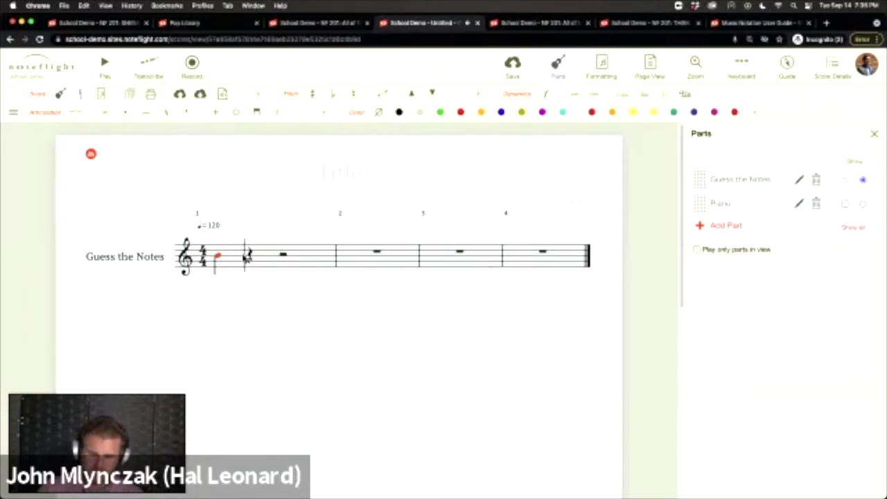
key("minus")
left_click(245, 258)
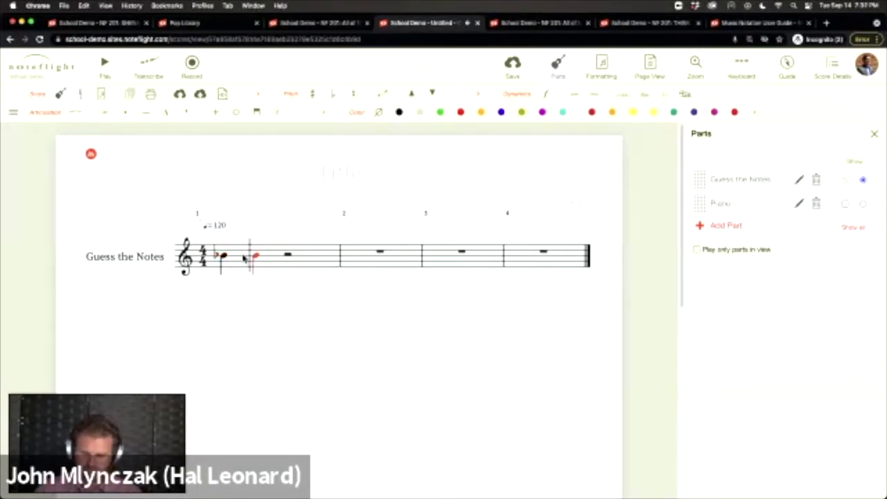
key("a")
key("a")
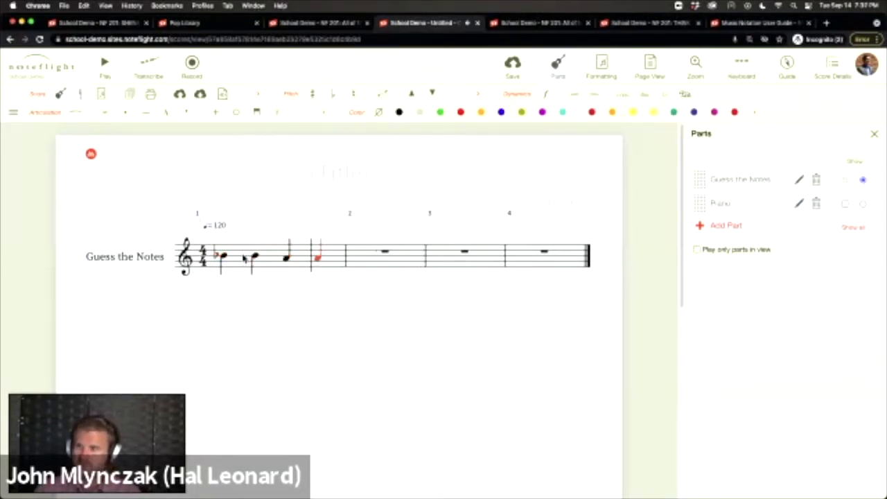
key("a")
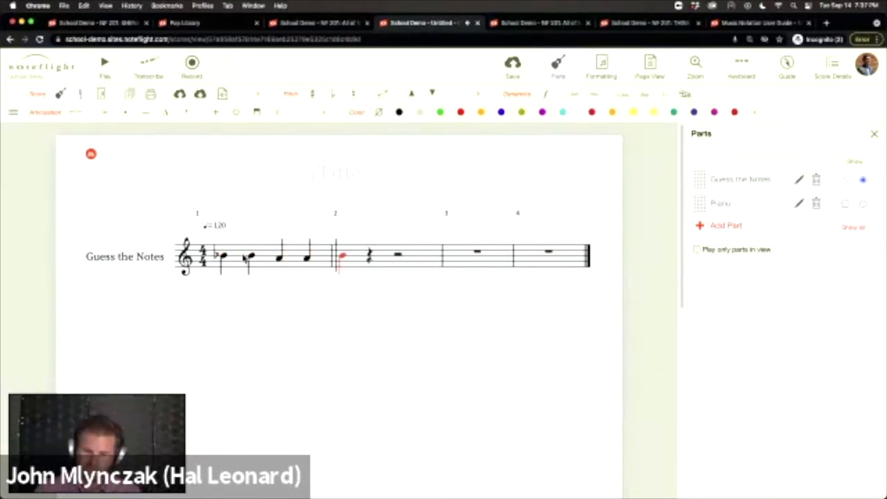
Enter the quarter notes B-flat, F and B-flat in measure 2 of Guess the Notes, and save the score
key("Up")
key("a")
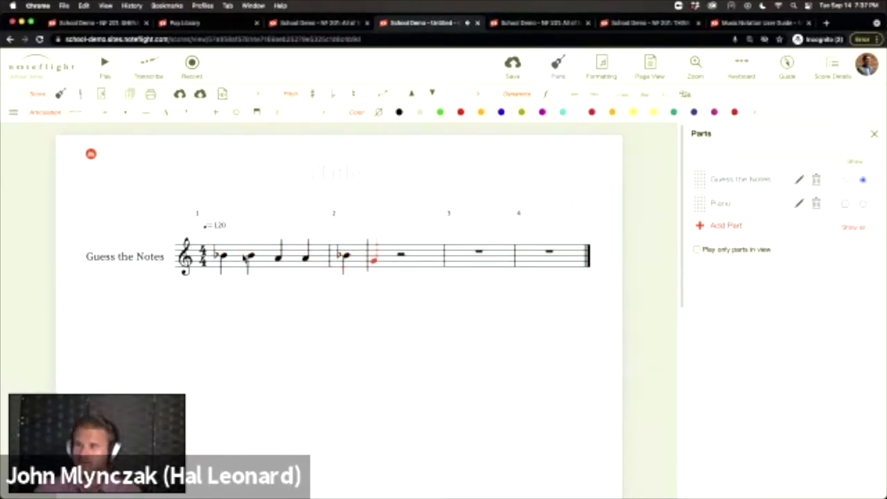
key("Right")
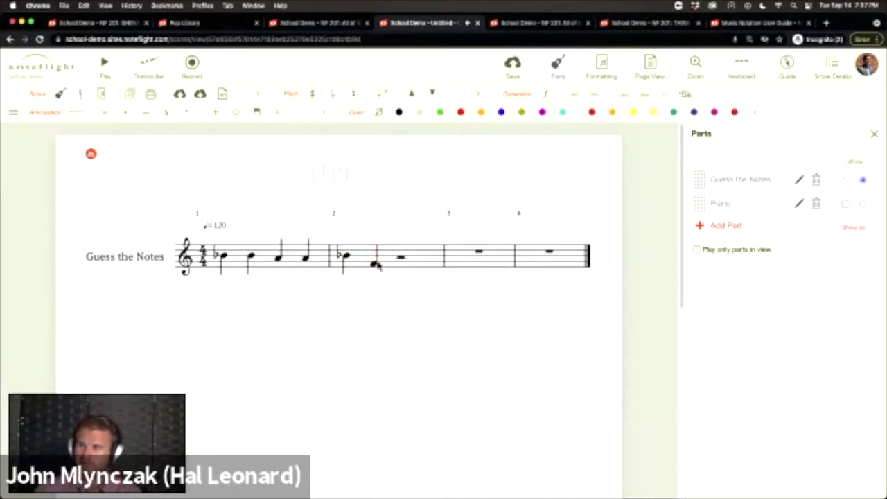
key("a")
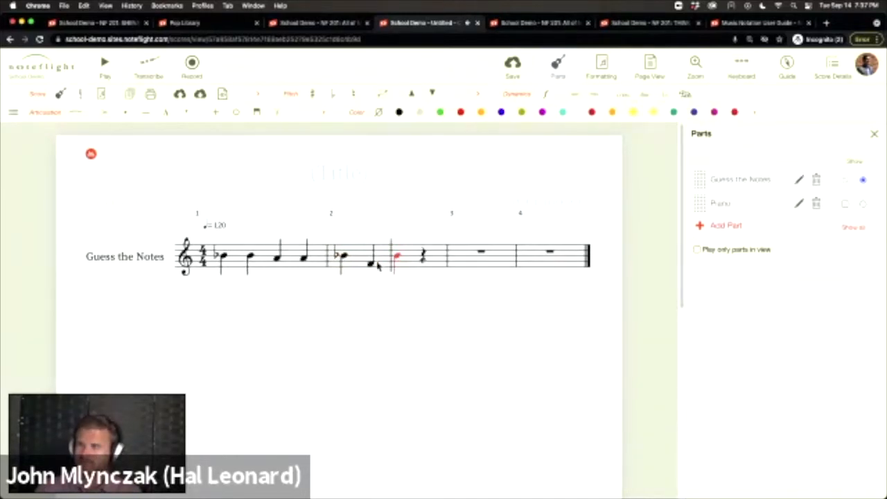
left_click(515, 162)
left_click(512, 74)
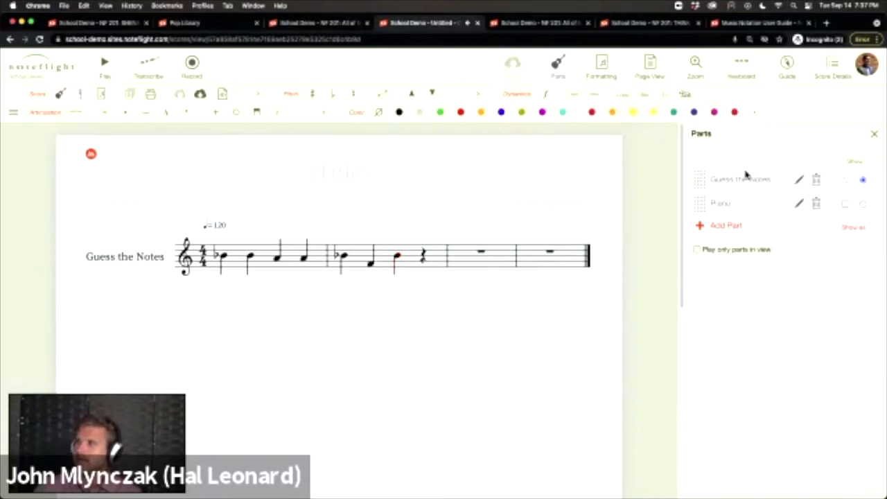
Mute the Piano part in the recording mixer and play back only Guess the Notes, stopping in measure 2
left_click(193, 68)
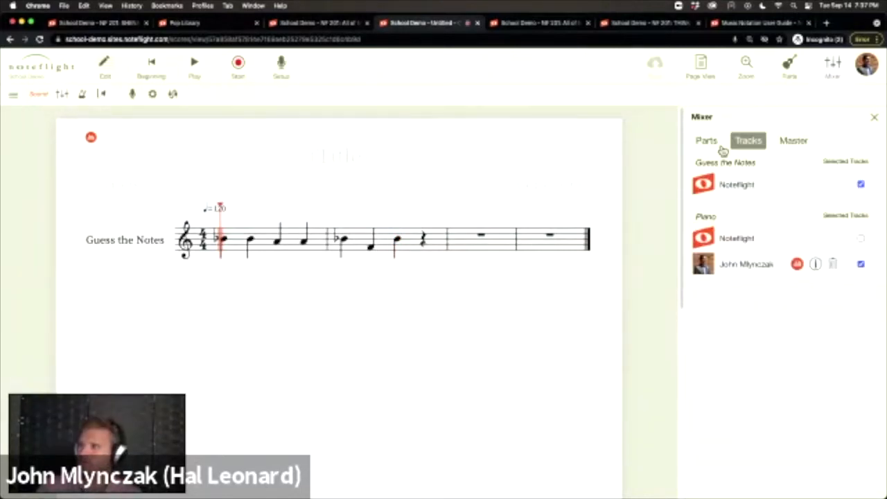
left_click(706, 141)
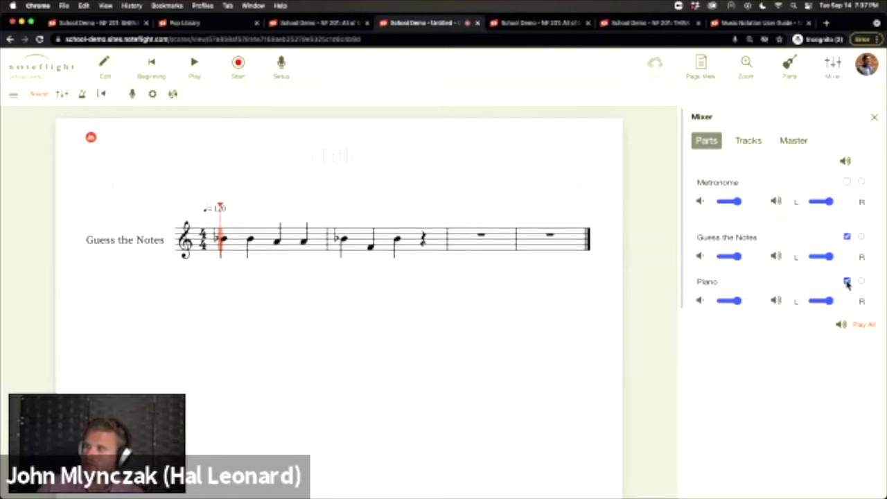
left_click(847, 282)
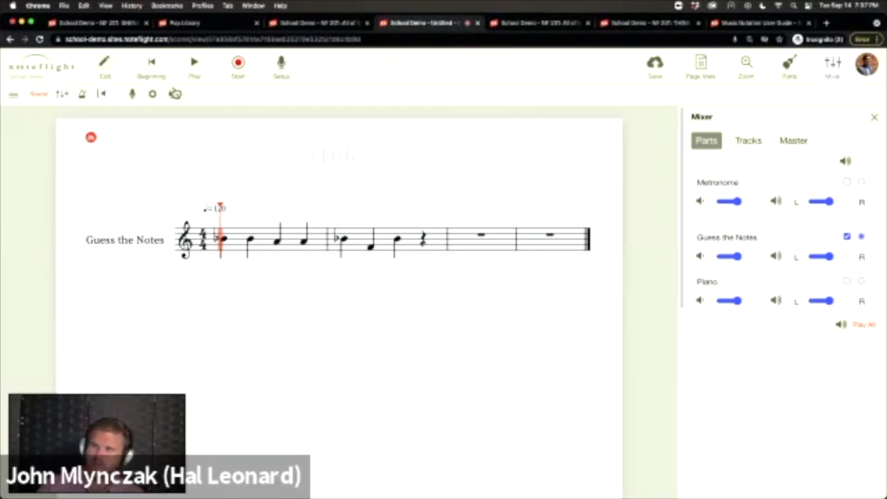
left_click(194, 69)
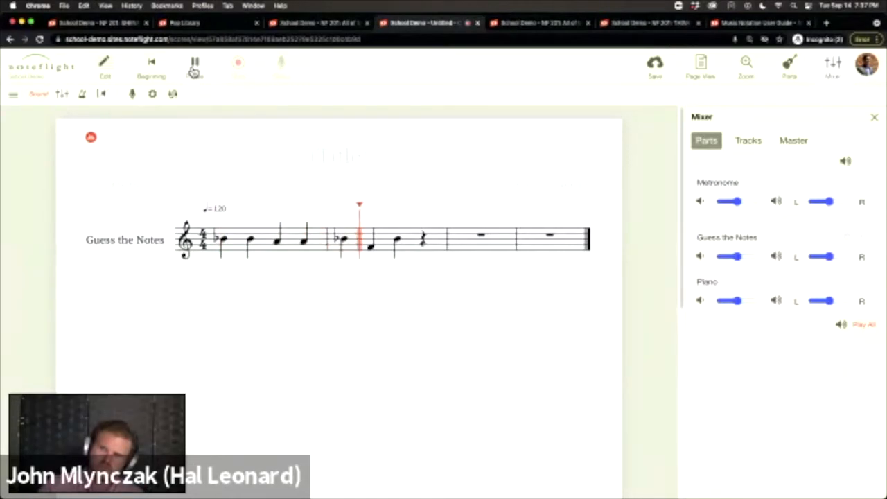
left_click(194, 69)
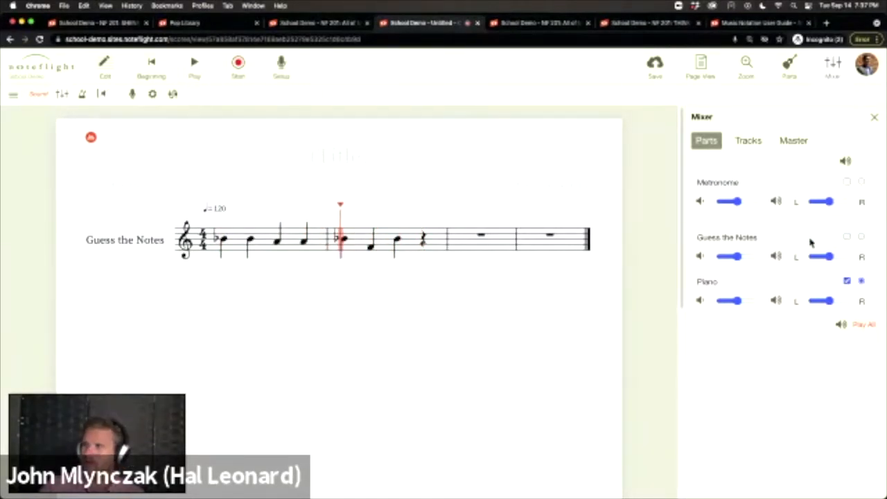
Play the score from the beginning with only the Piano part sounding, and stop in measure 2
left_click(156, 75)
left_click(194, 71)
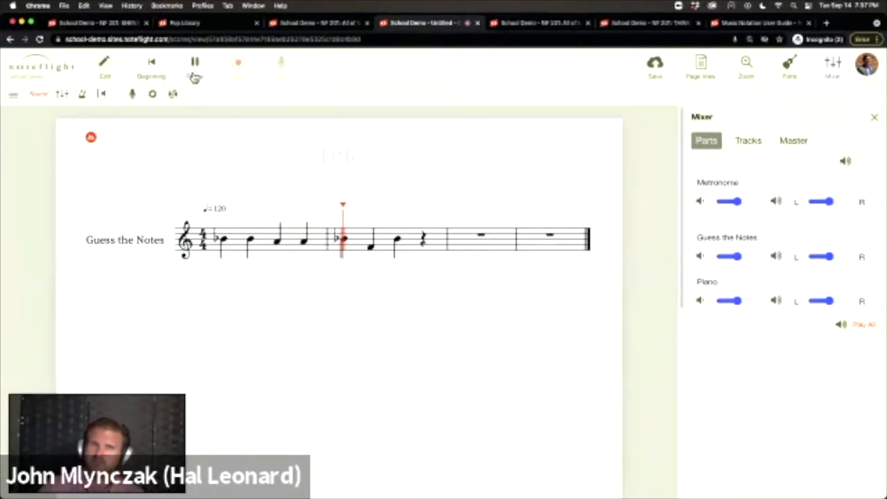
left_click(195, 74)
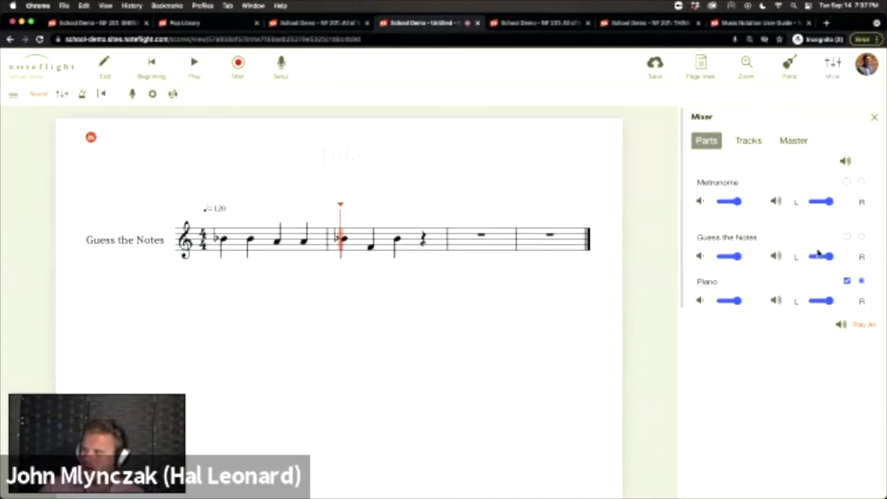
Unmute Guess the Notes and mute Piano in the mixer, and play the score again from the beginning
left_click(847, 238)
left_click(848, 281)
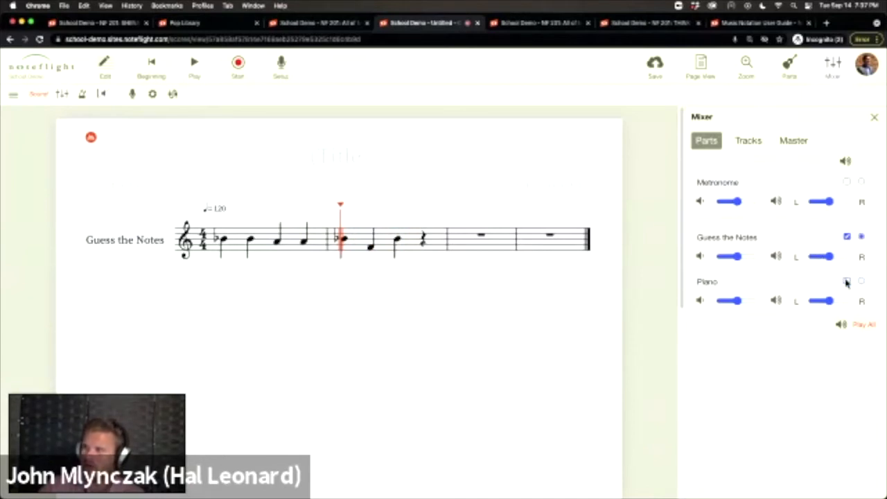
left_click(159, 70)
left_click(196, 66)
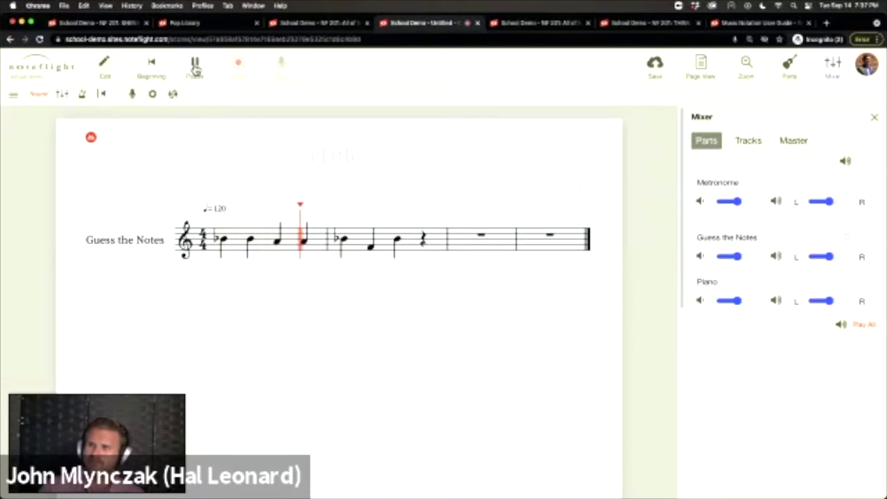
left_click(195, 67)
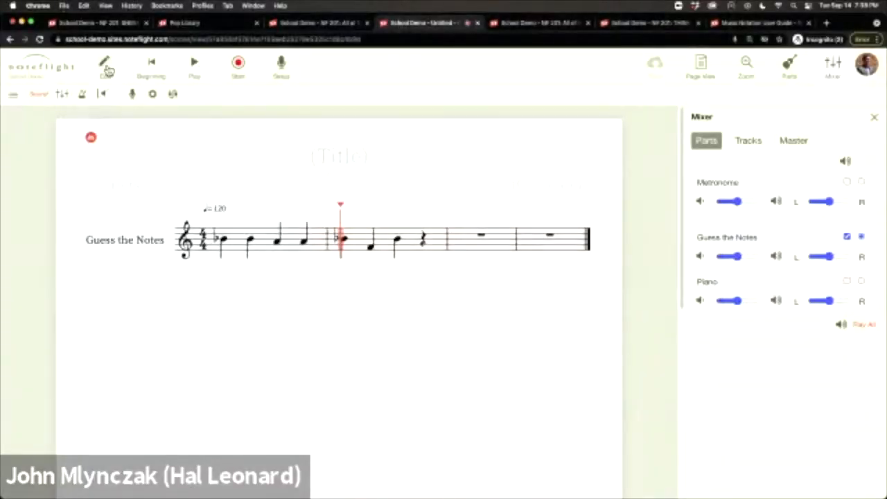
Return to editing, show all parts, enable "Play only parts in view" and save the score
left_click(106, 65)
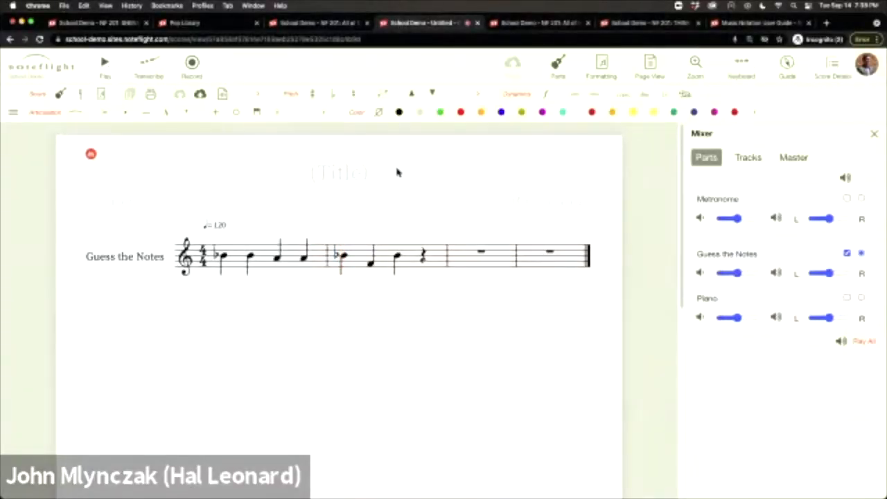
left_click(558, 69)
left_click(851, 229)
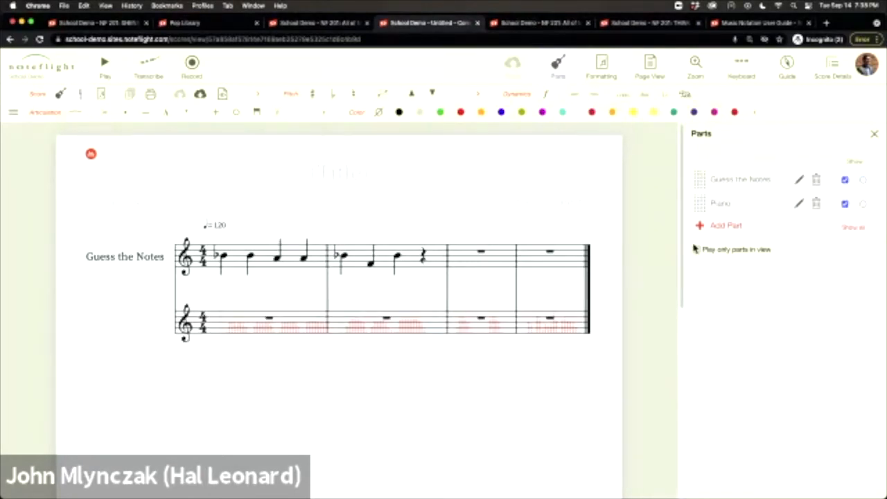
left_click_drag(791, 249, 718, 249)
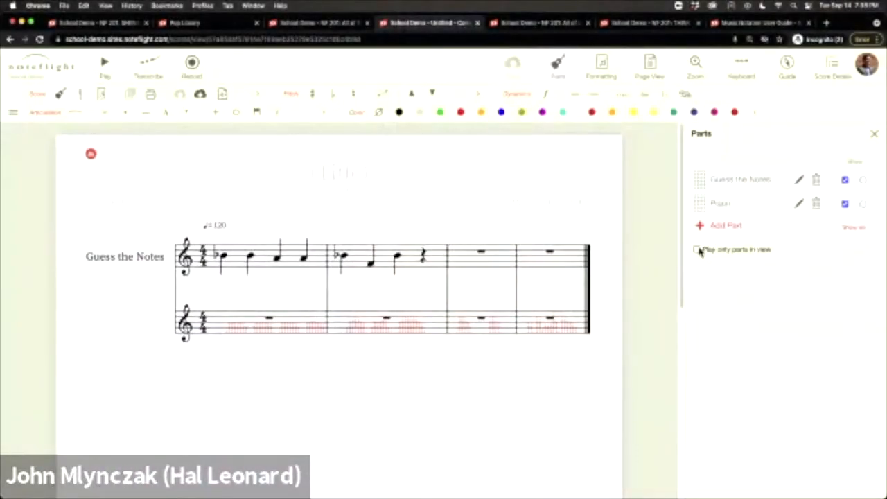
left_click(698, 251)
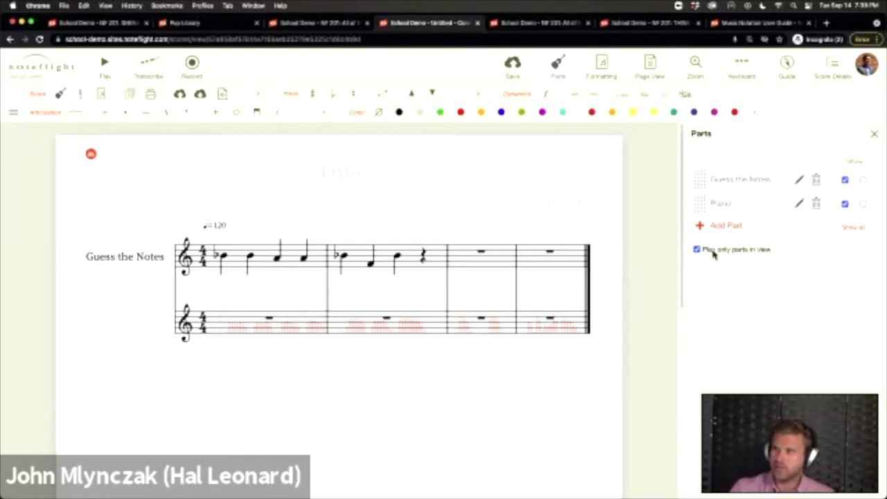
left_click(514, 75)
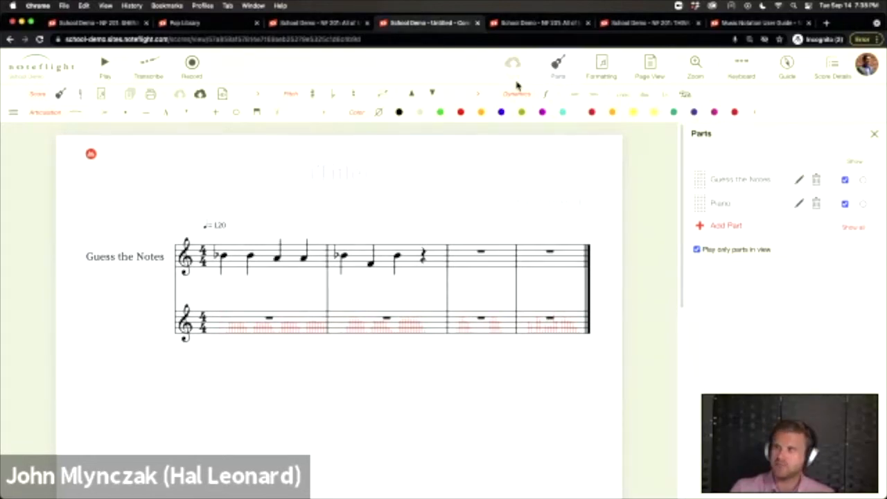
Reload the score, show only the Guess the Notes part and briefly play it back
left_click(40, 39)
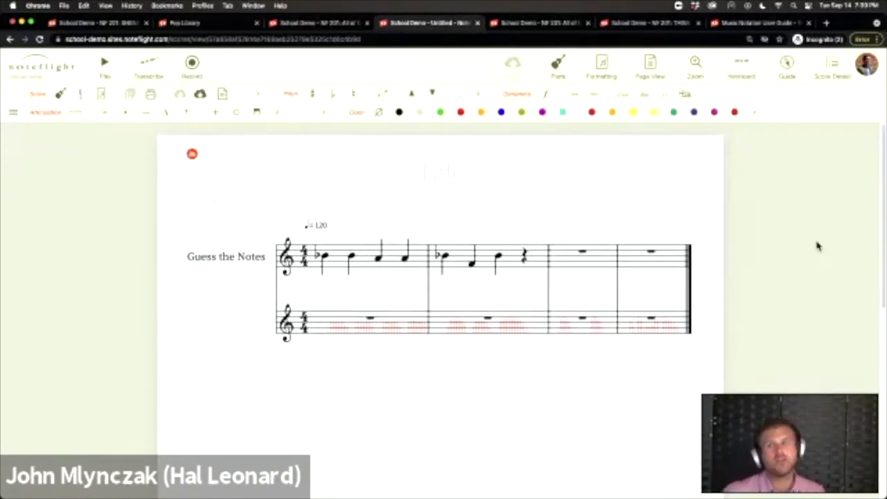
left_click(836, 71)
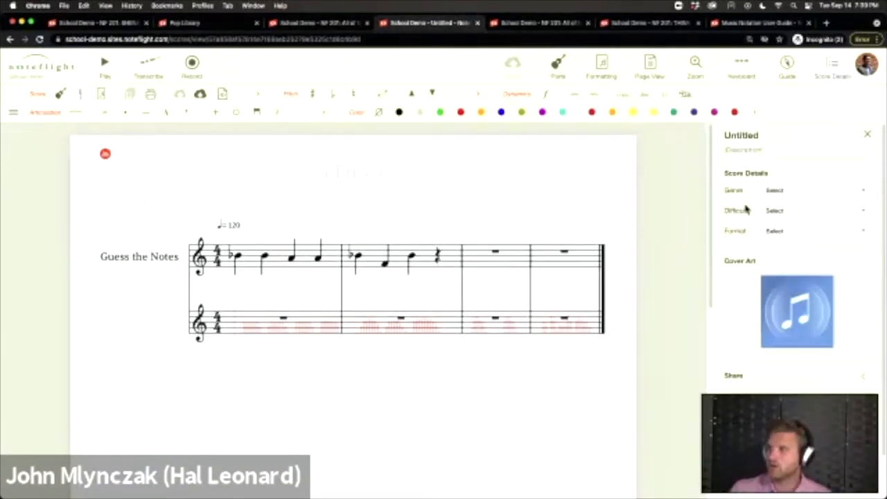
left_click(552, 75)
left_click(863, 180)
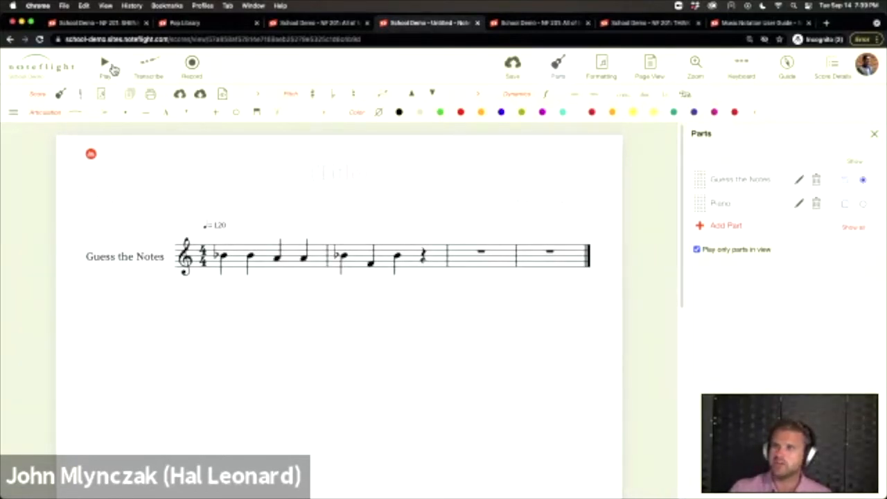
left_click(105, 64)
left_click(240, 67)
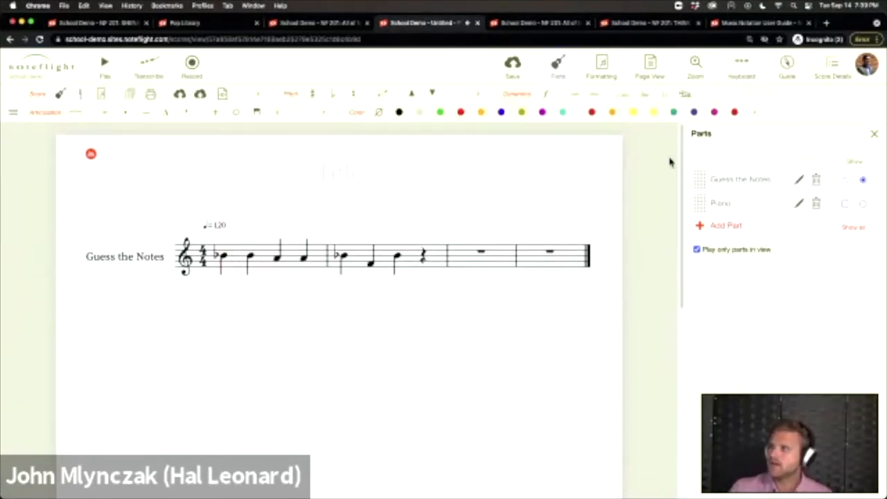
Show only the Piano part and briefly play back its recording
left_click(863, 206)
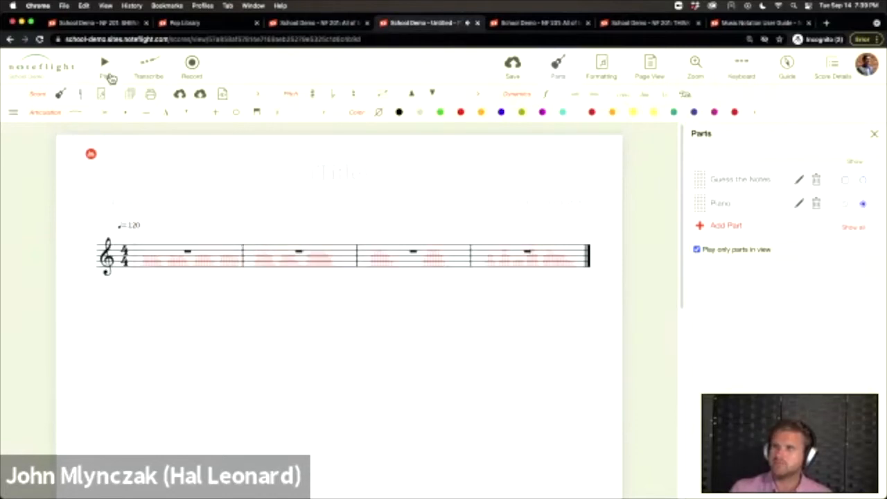
left_click(107, 72)
left_click(236, 67)
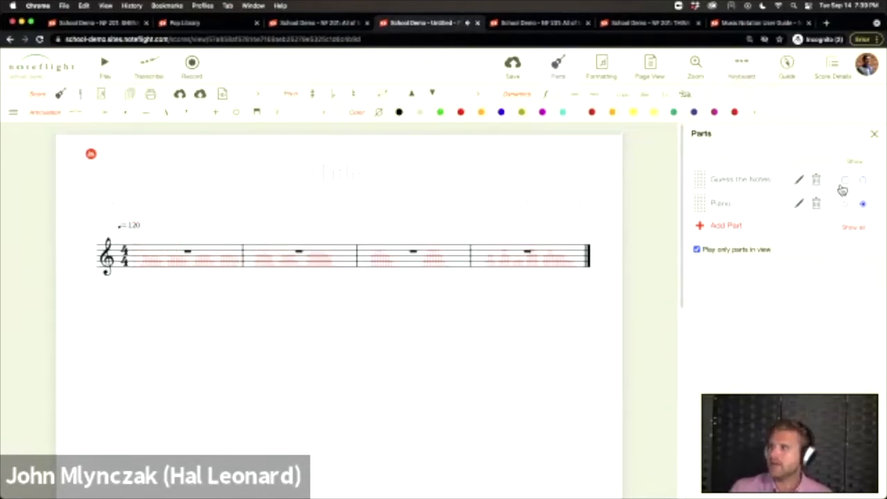
Show the Guess the Notes and Piano parts together again and save the score
left_click(863, 181)
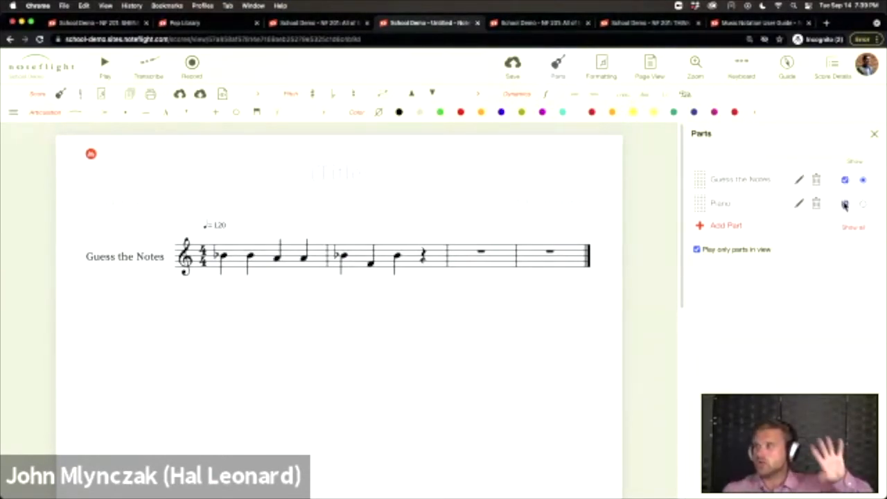
left_click(845, 179)
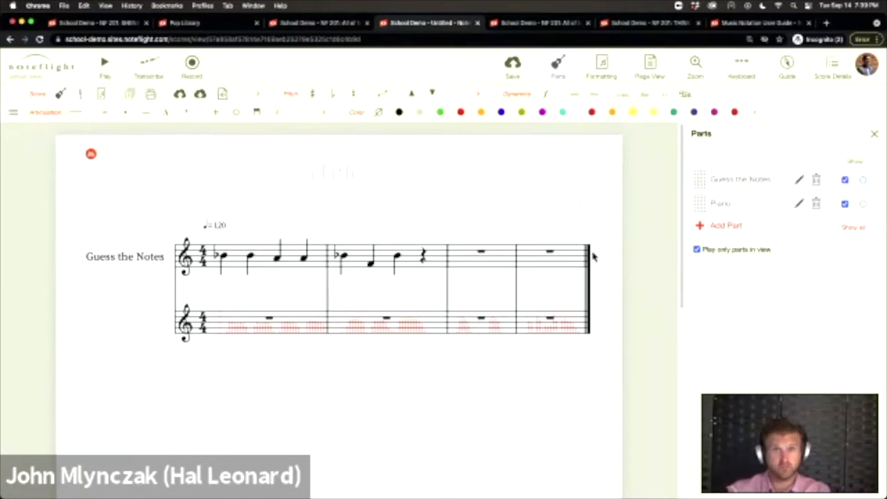
left_click(512, 70)
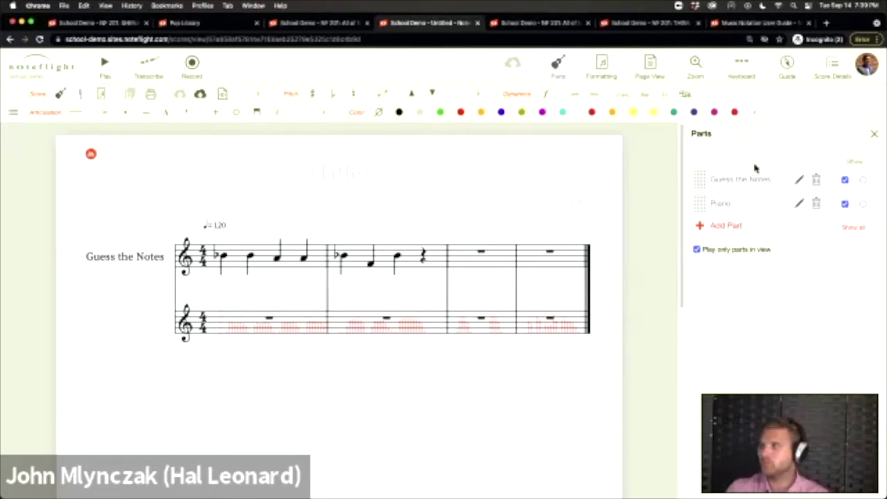
Start sharing the untitled score from its score details and save it under the title "Title"
left_click(833, 70)
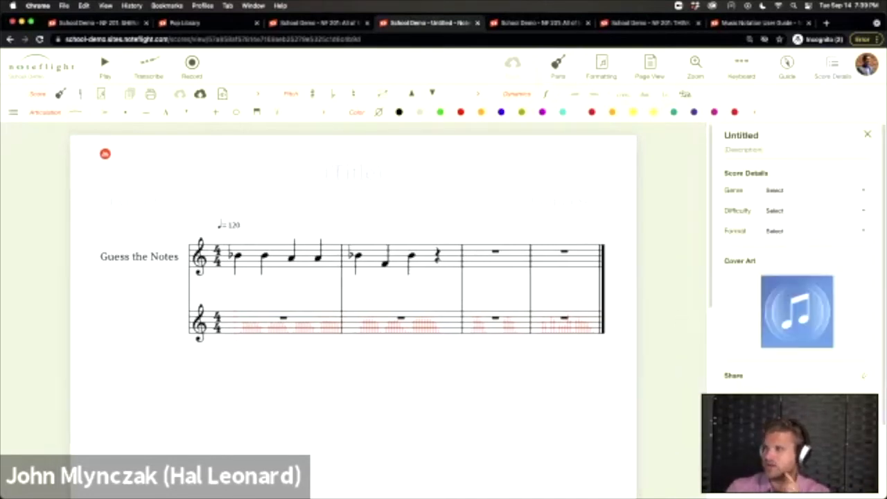
left_click(734, 375)
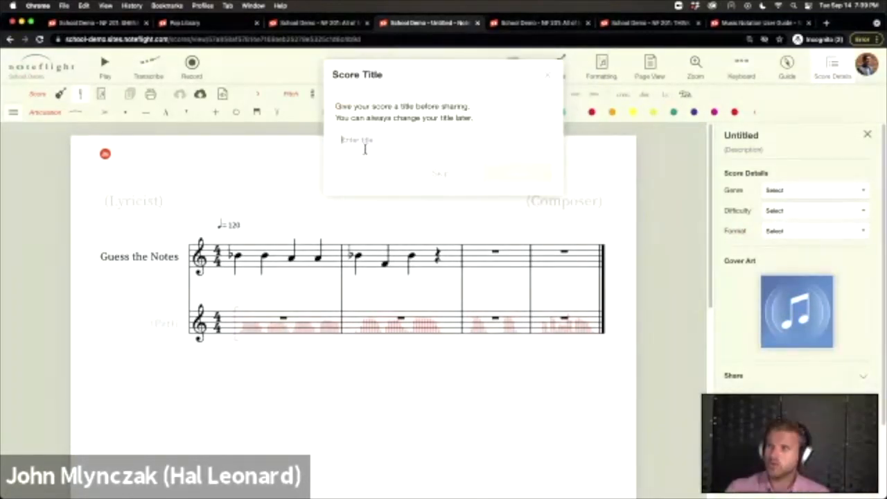
type("Tit")
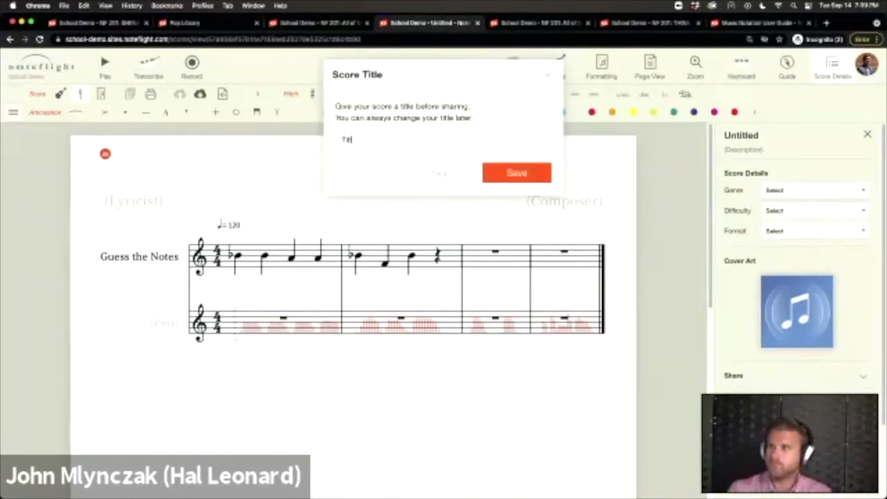
left_click(485, 175)
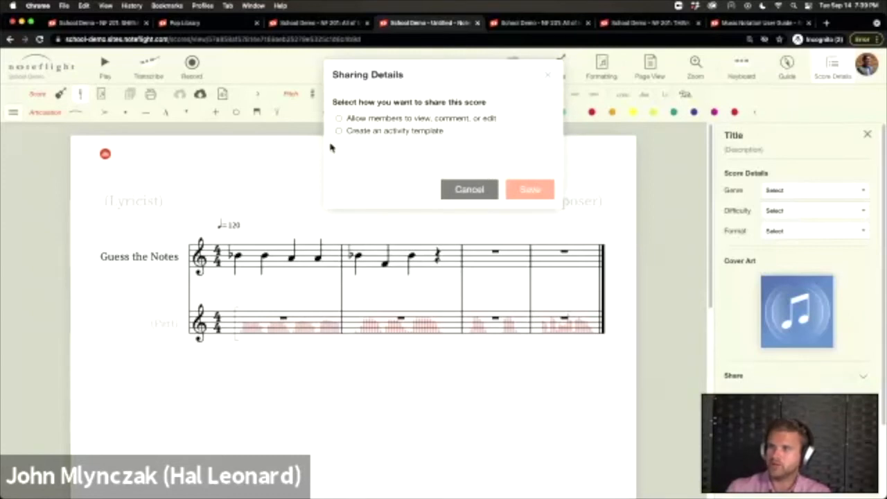
Share the score as an activity template with All Site Members and save the sharing details
left_click(338, 131)
left_click(341, 172)
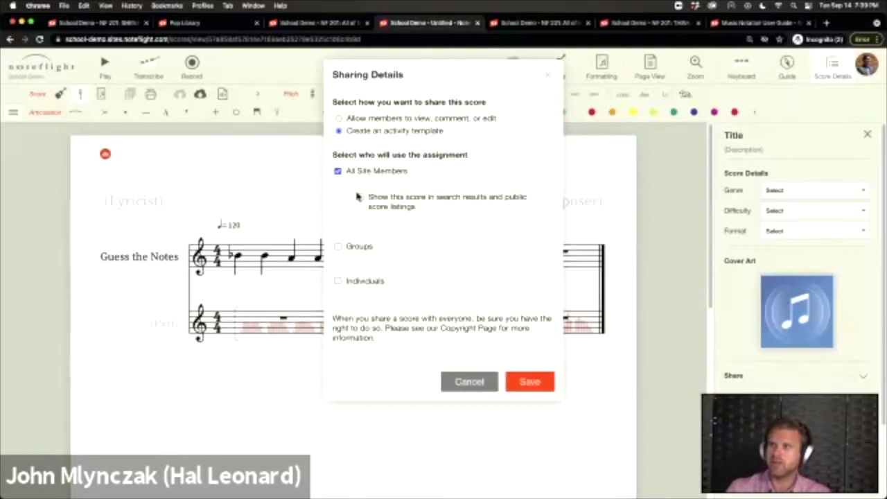
left_click(529, 380)
left_click(540, 75)
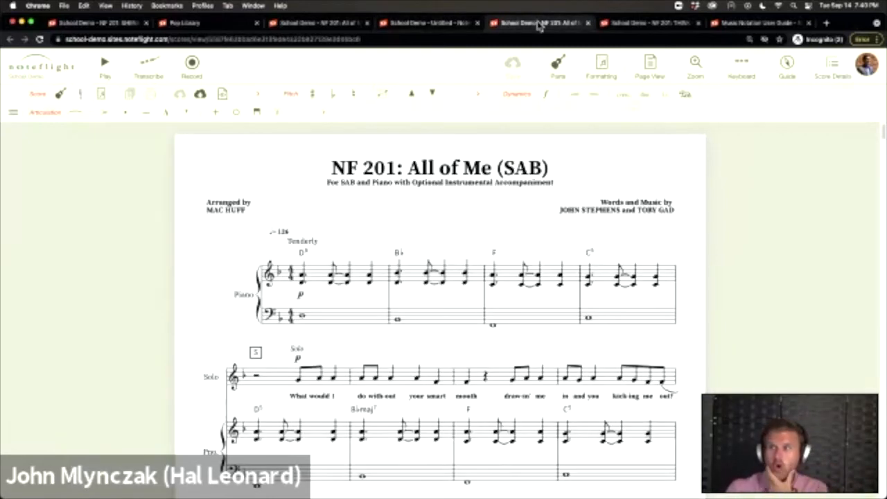
Compare the open All of Me (SAB) and THINK OF ME scores, and bring up NF 201: THINK OF ME
left_click(628, 27)
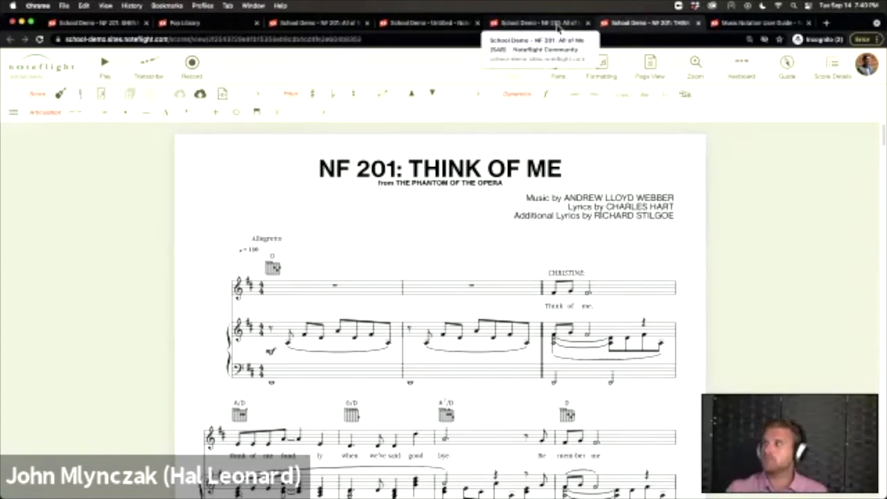
left_click(558, 26)
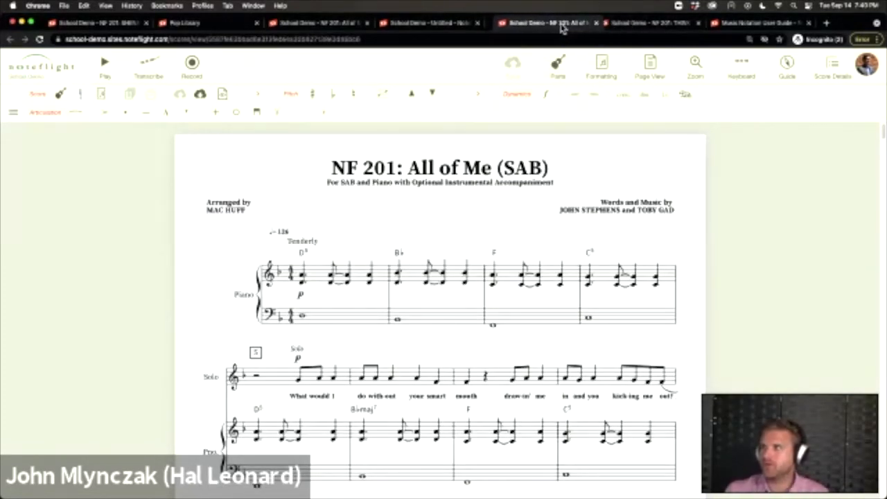
left_click(613, 27)
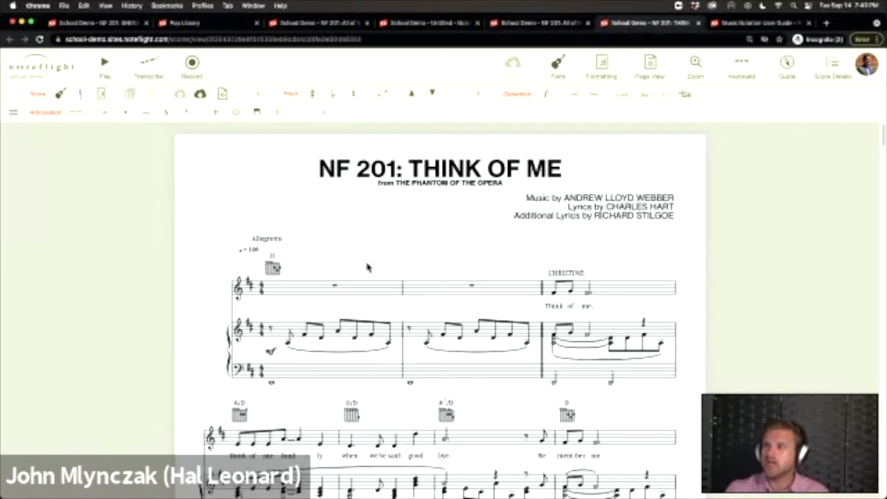
scroll(368, 267, "down", 1)
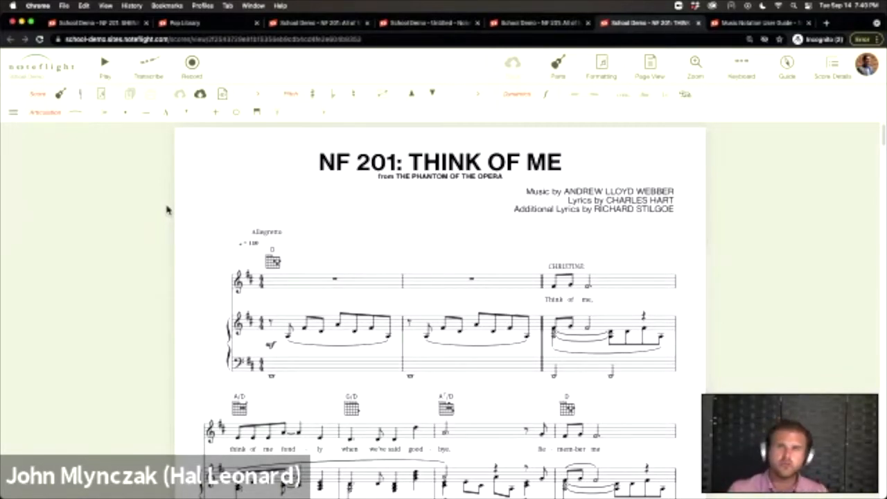
scroll(323, 341, "down", 3)
scroll(287, 340, "up", 4)
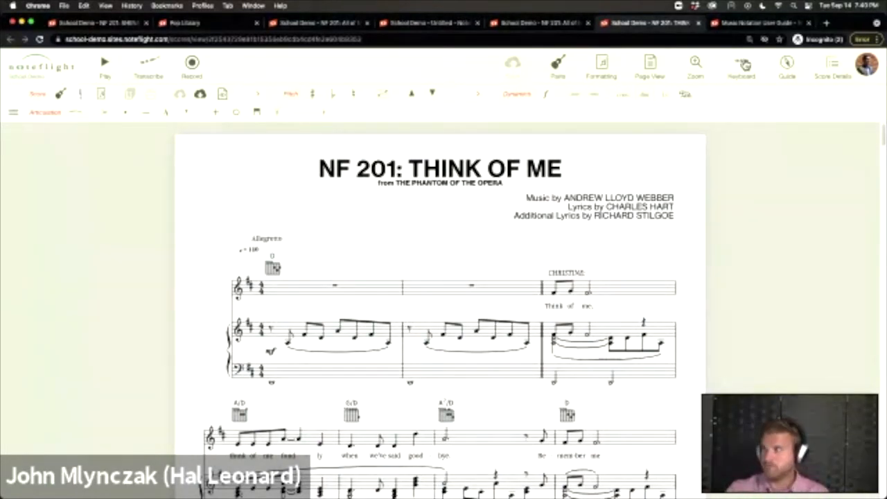
Switch to the YouTube video "Think of Me - Andrew Lloyd Webber's The Phantom of the Opera", briefly play it from the beginning and rewind it
key("ctrl+Up")
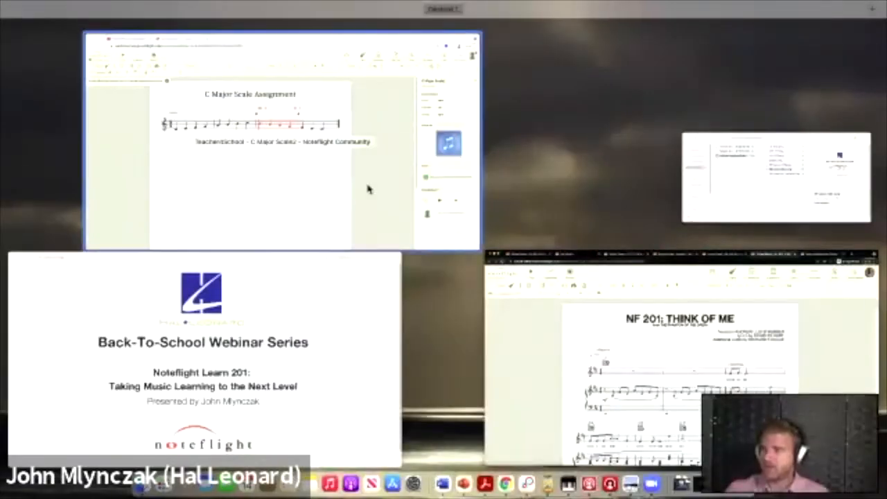
left_click(367, 188)
left_click(115, 23)
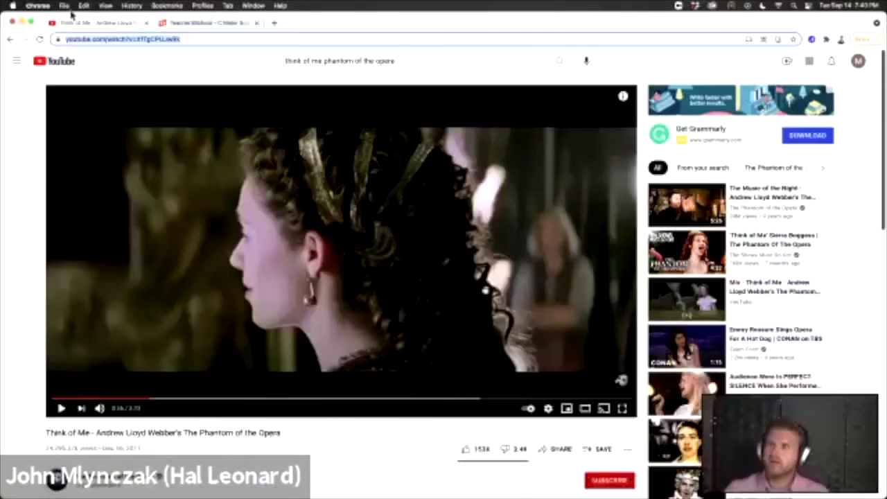
left_click_drag(150, 399, 51, 399)
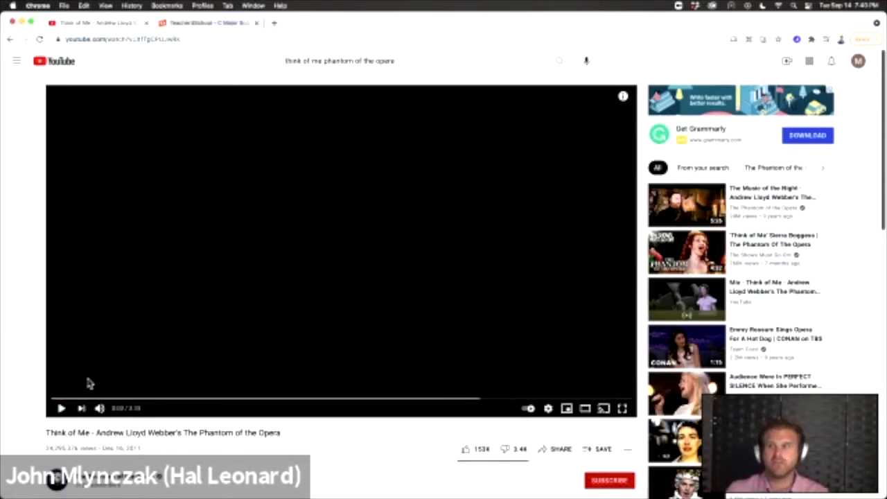
left_click(60, 409)
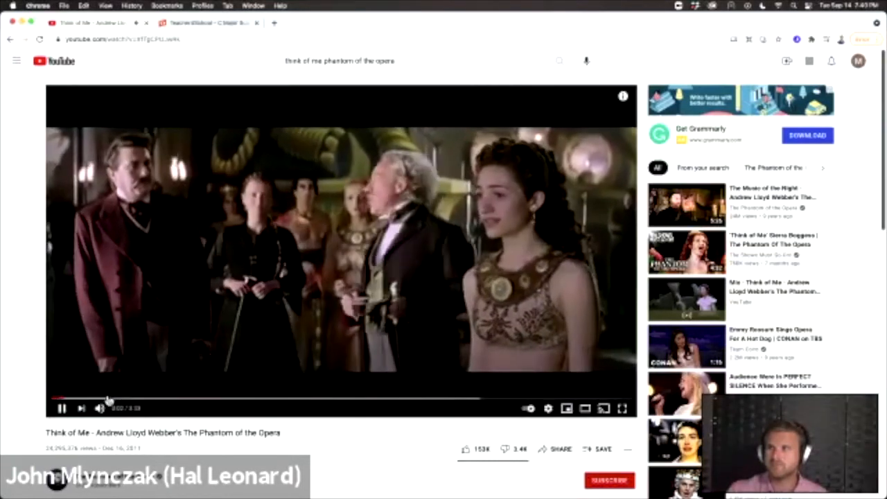
left_click(61, 408)
left_click(53, 401)
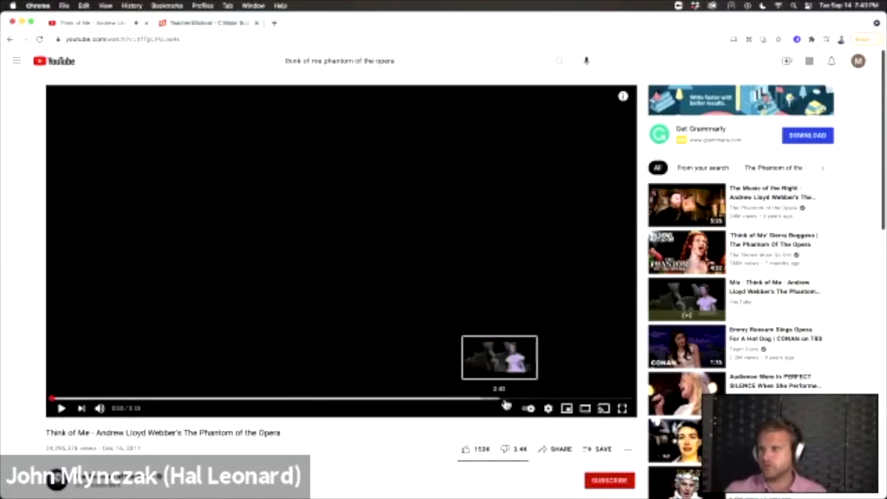
Copy the YouTube video's URL and load it as the Sync Audio source of the THINK OF ME score in Noteflight
left_click(137, 39)
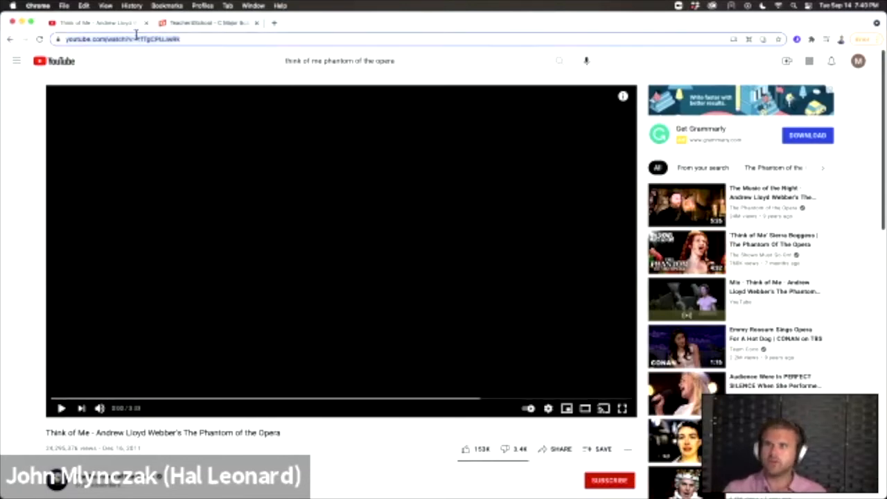
key("ctrl+Up")
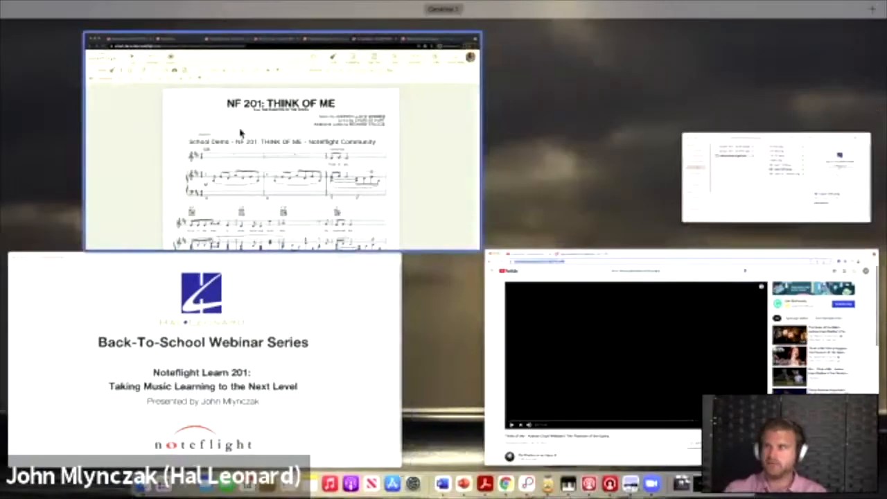
left_click(238, 133)
left_click(13, 113)
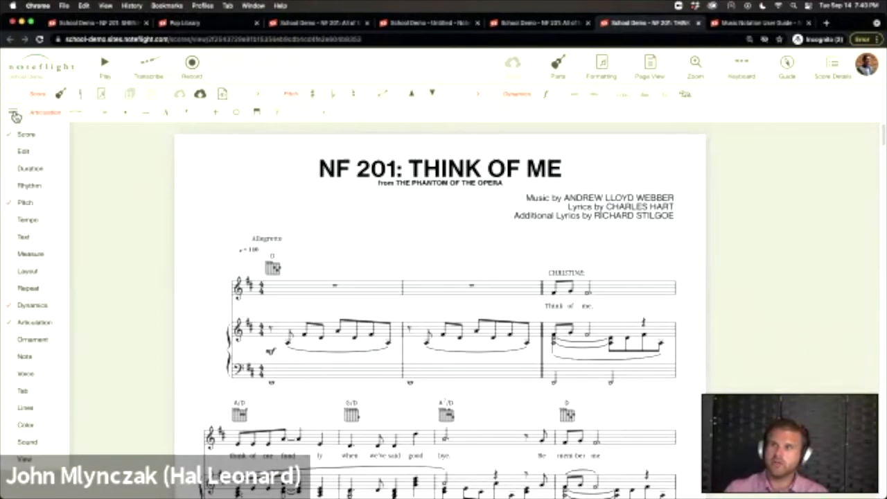
mouse_move(26, 133)
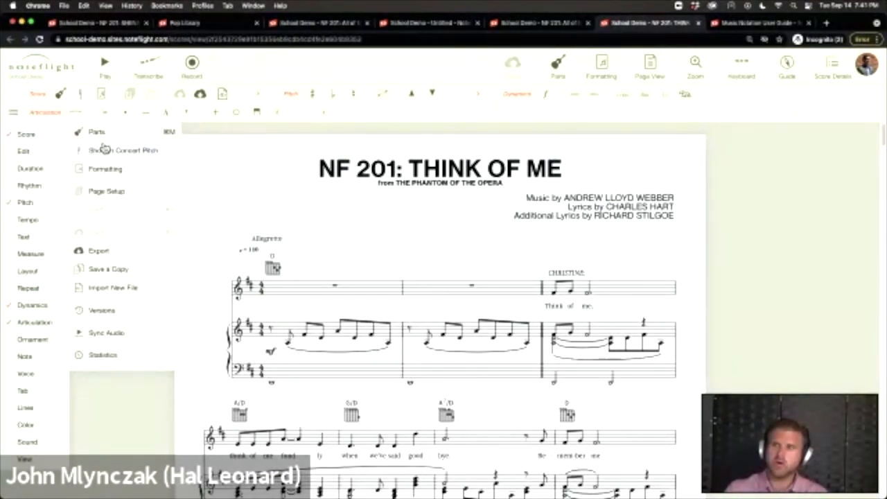
left_click(105, 333)
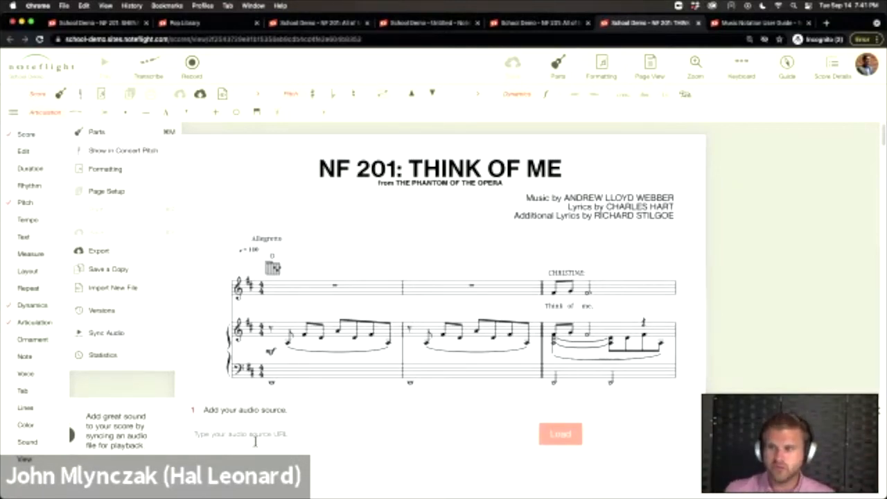
type("https://www.youtube.com/watch?v=XfTgCPLLeRk")
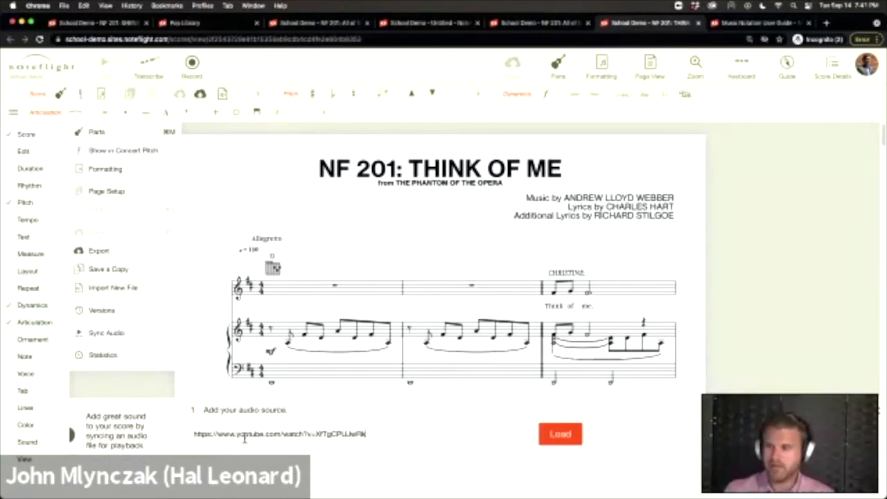
left_click(557, 438)
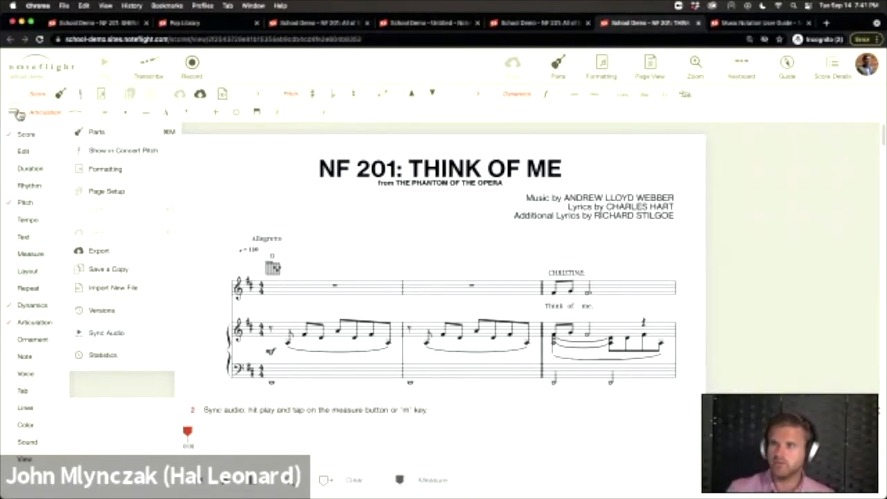
Close the score tool list and change the THINK OF ME score to Strip View
left_click(15, 112)
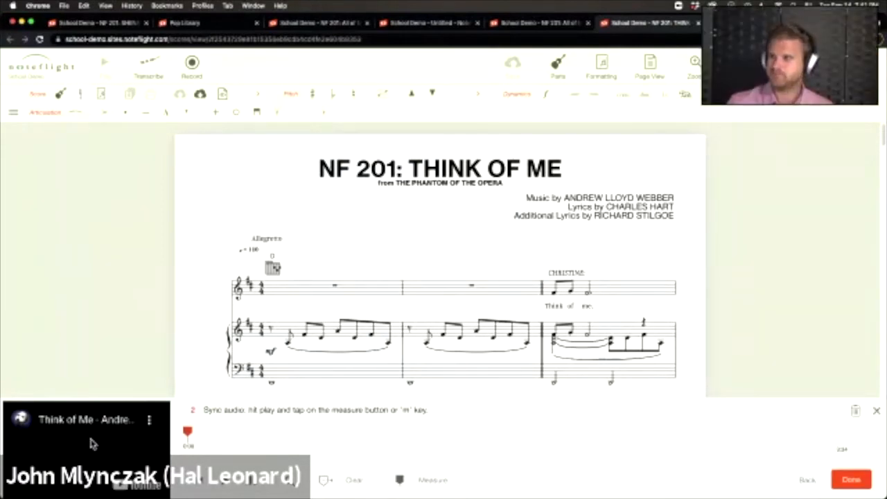
left_click(660, 74)
left_click(662, 125)
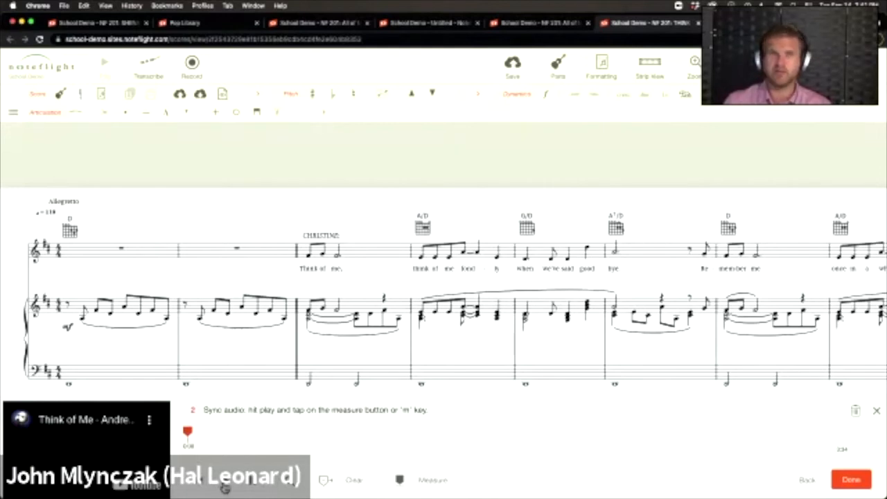
Play the recording, mark each measure start in time from the opening up to the key change, and finish the audio sync
left_click(225, 488)
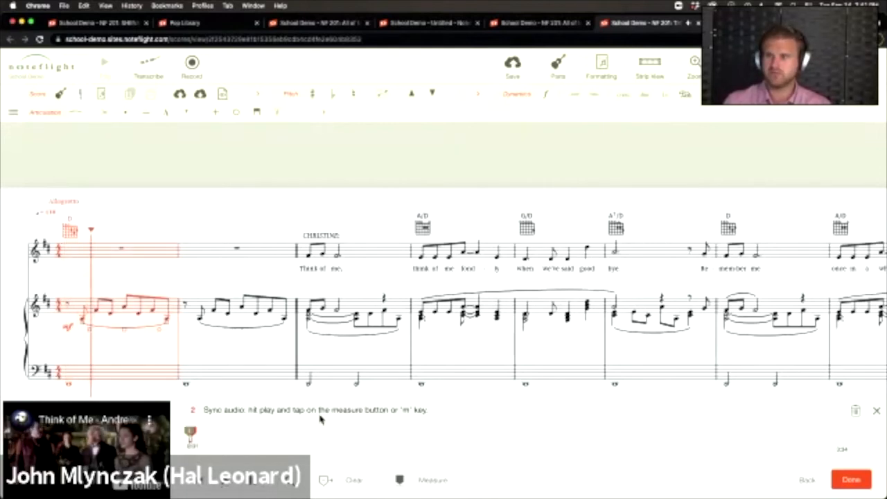
key("m")
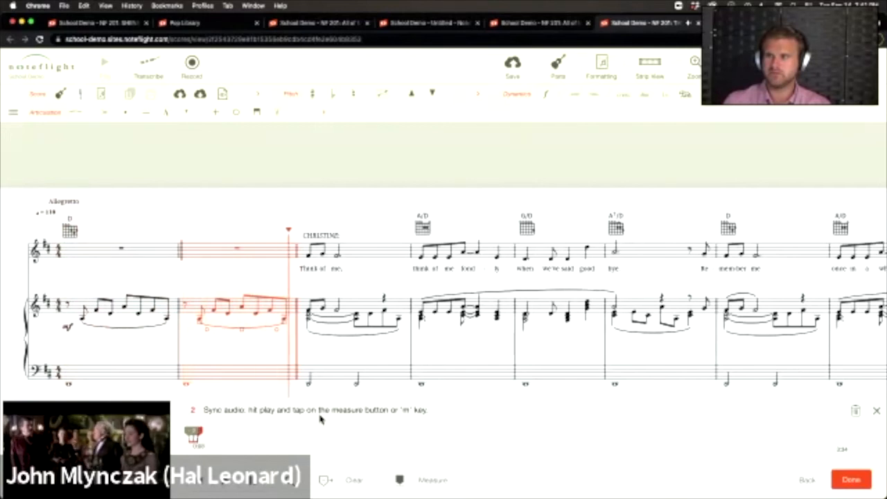
key("m")
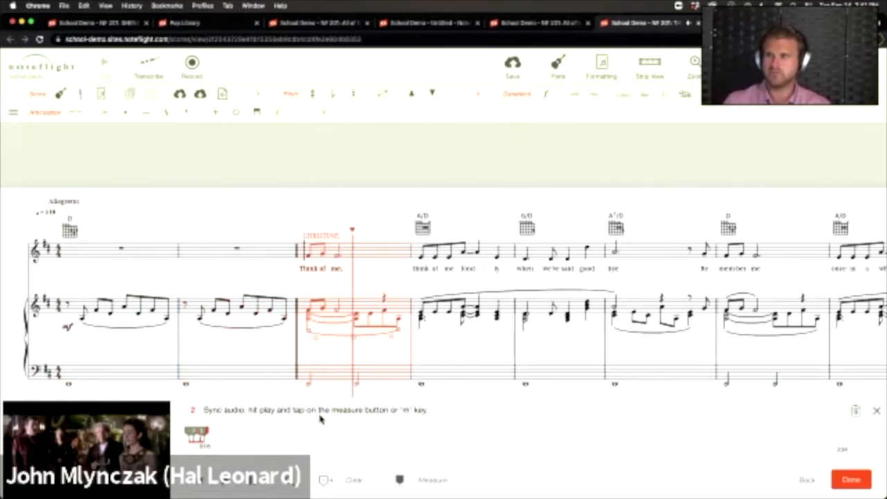
key("m")
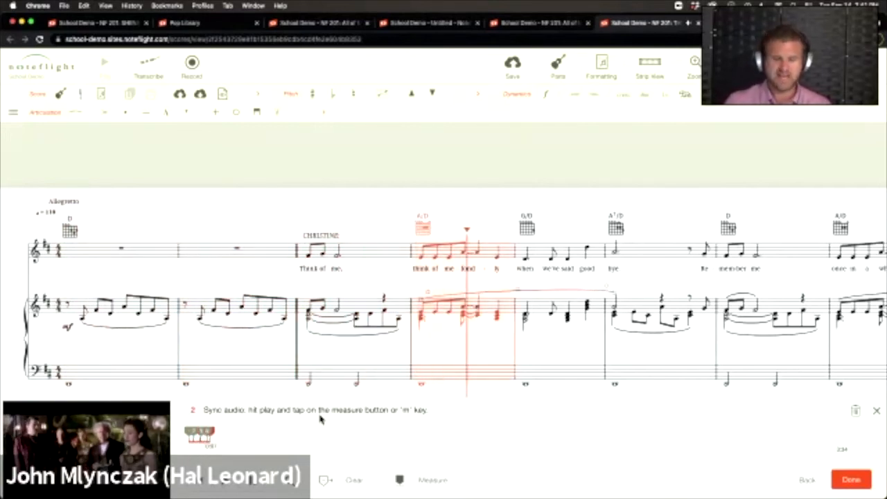
key("m")
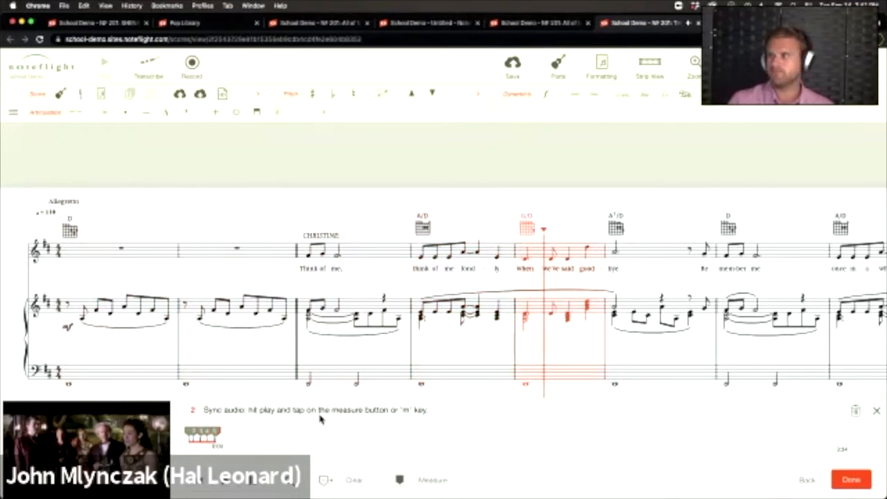
key("m")
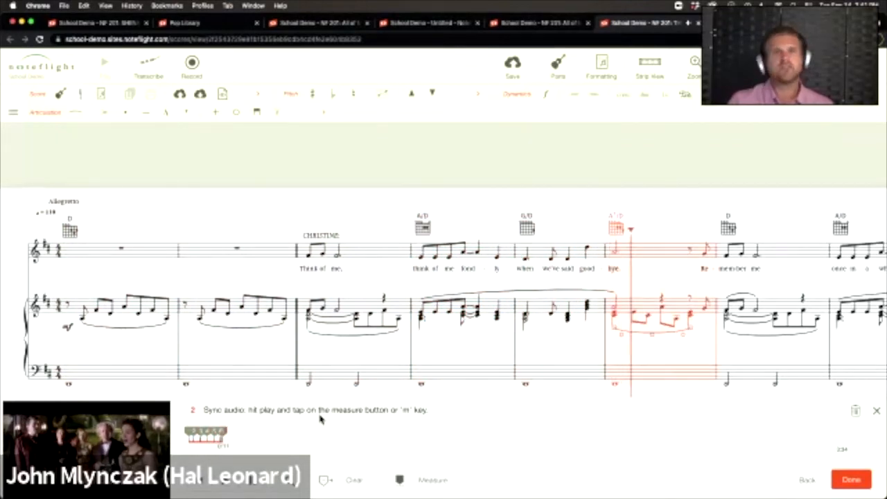
key("m")
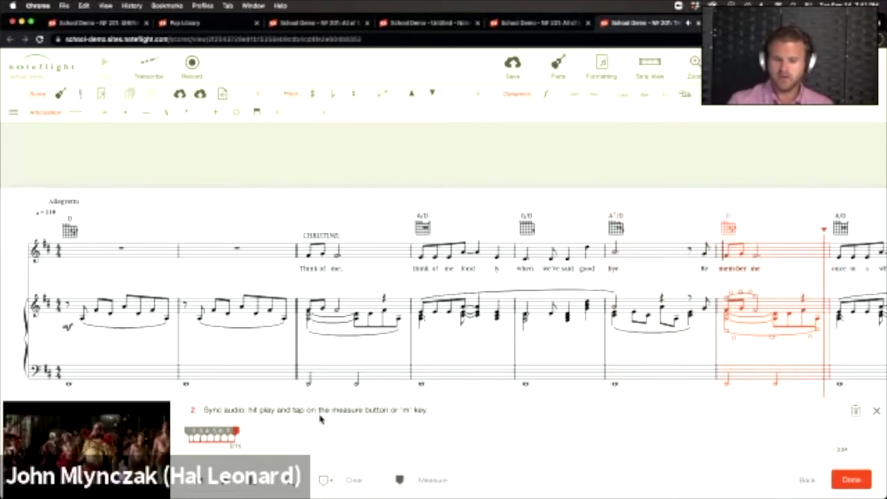
key("m")
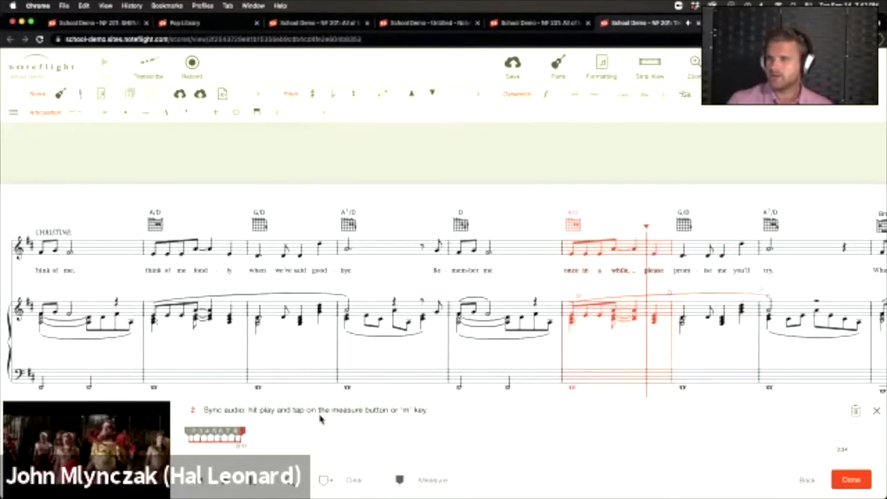
key("m")
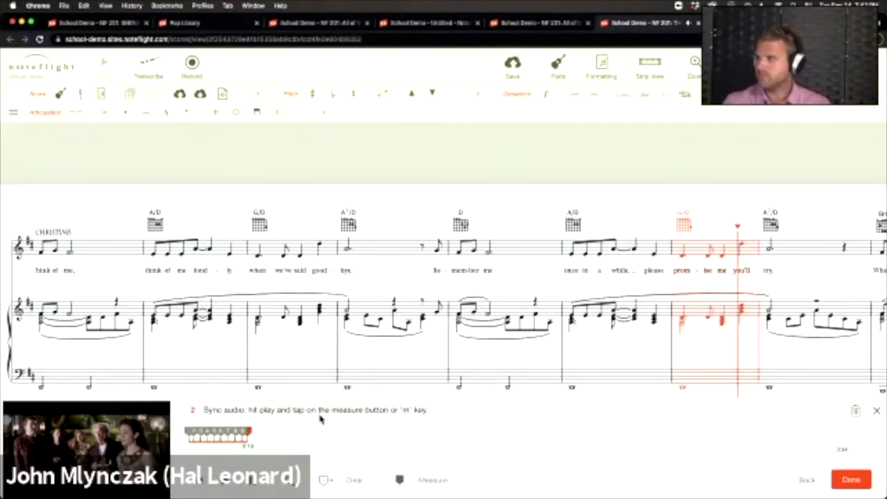
key("m")
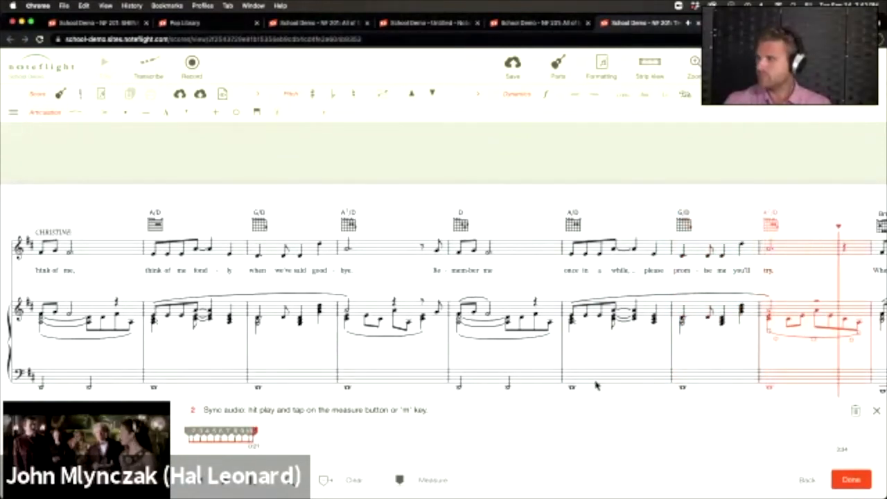
key("m")
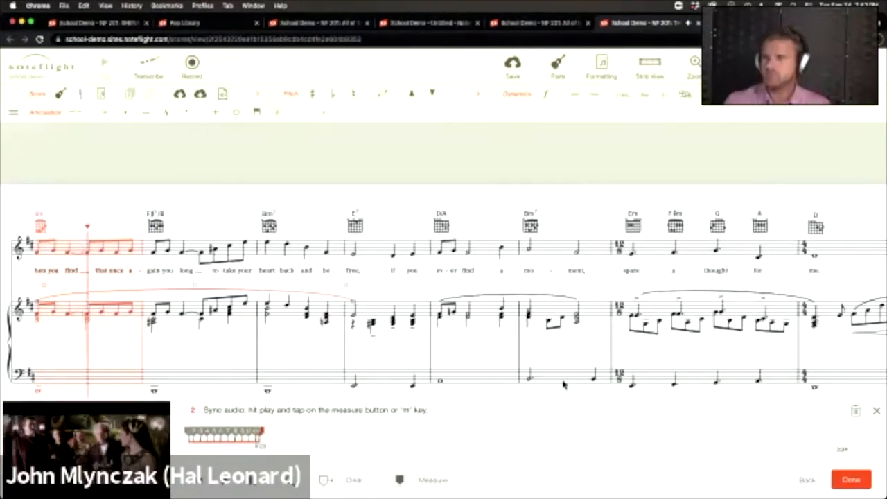
key("m")
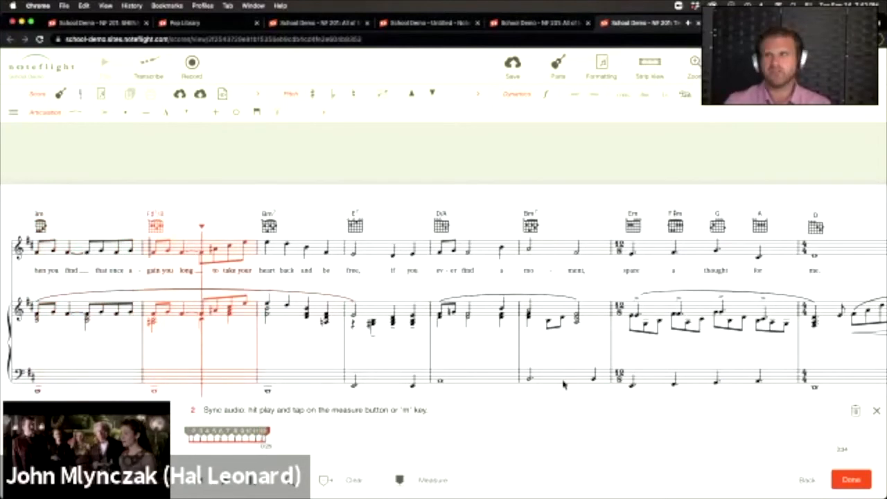
key("m")
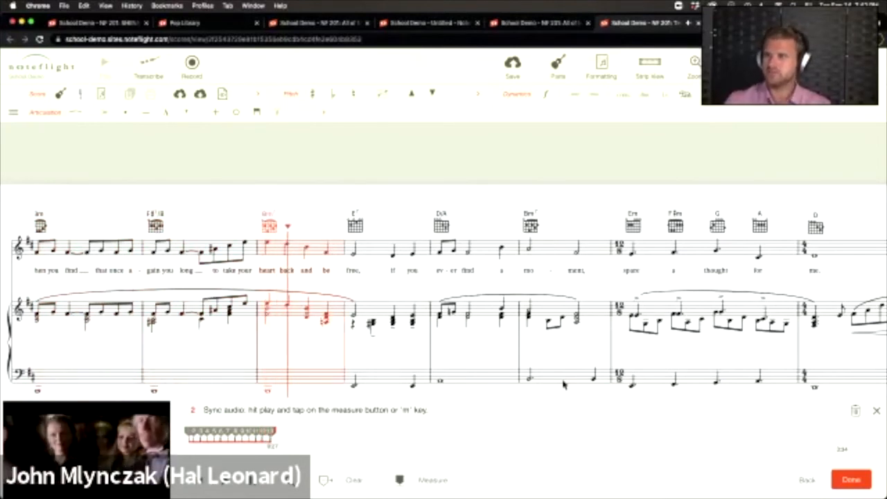
key("m")
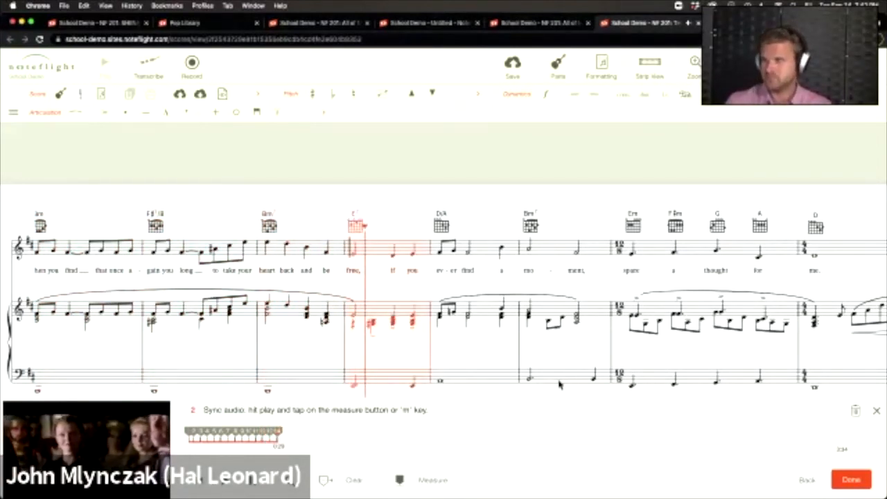
key("m")
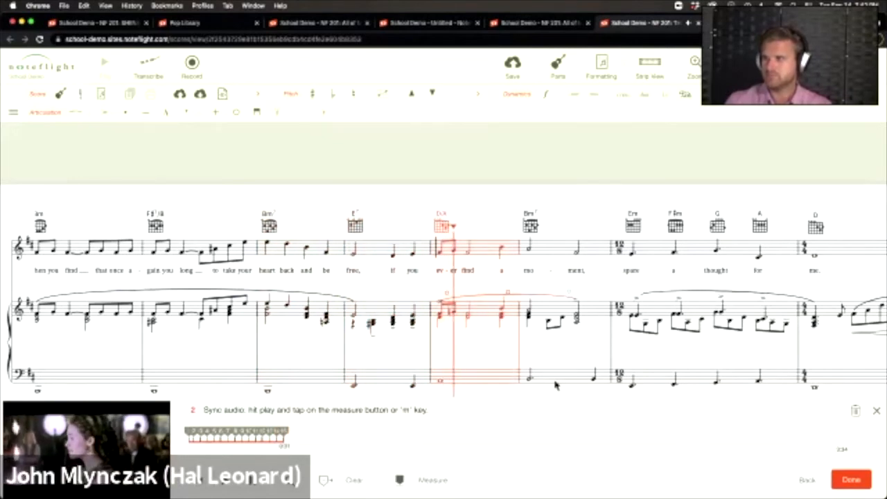
key("m")
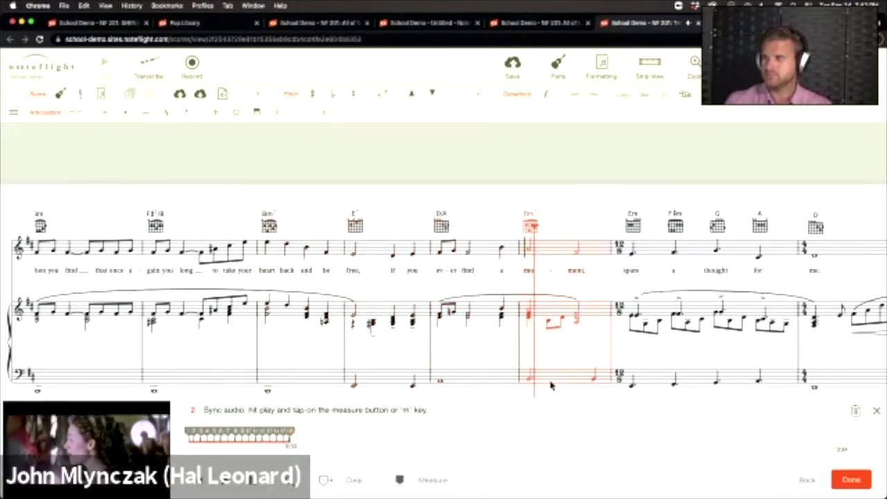
key("m")
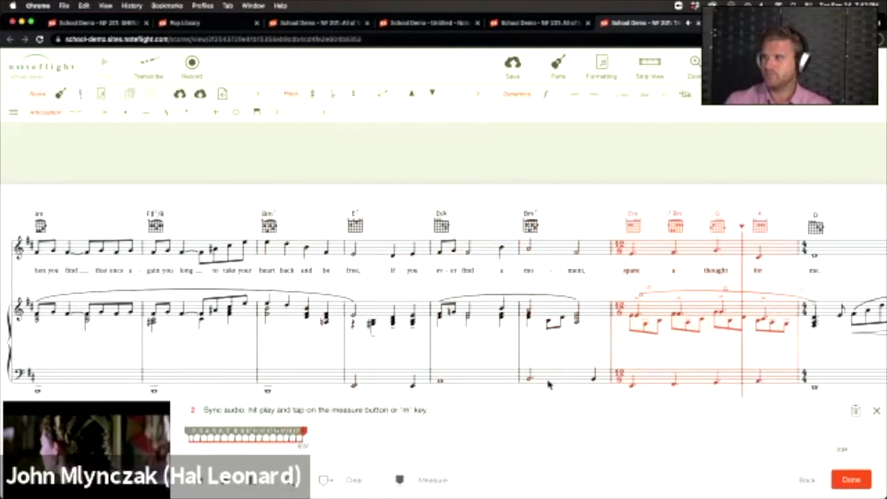
key("m")
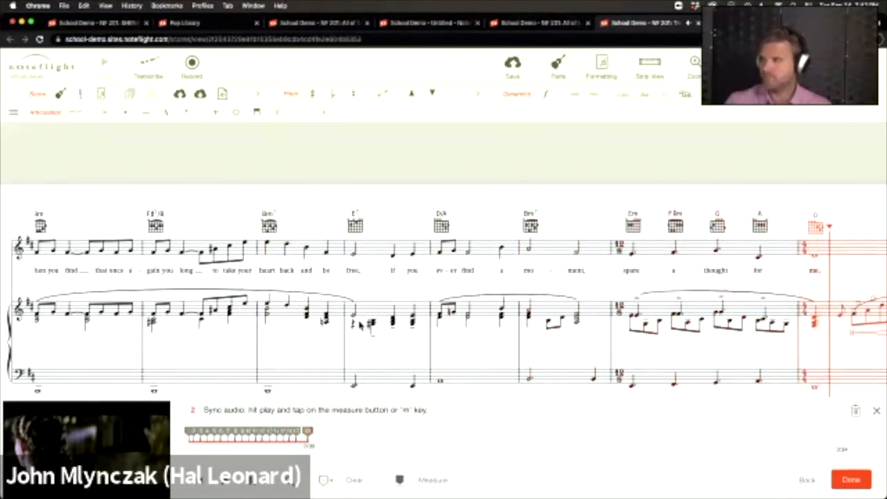
key("m")
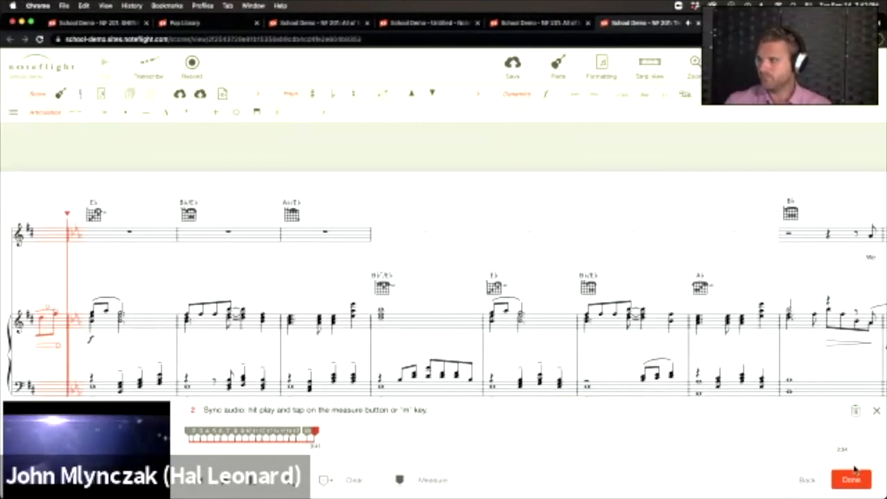
left_click(854, 479)
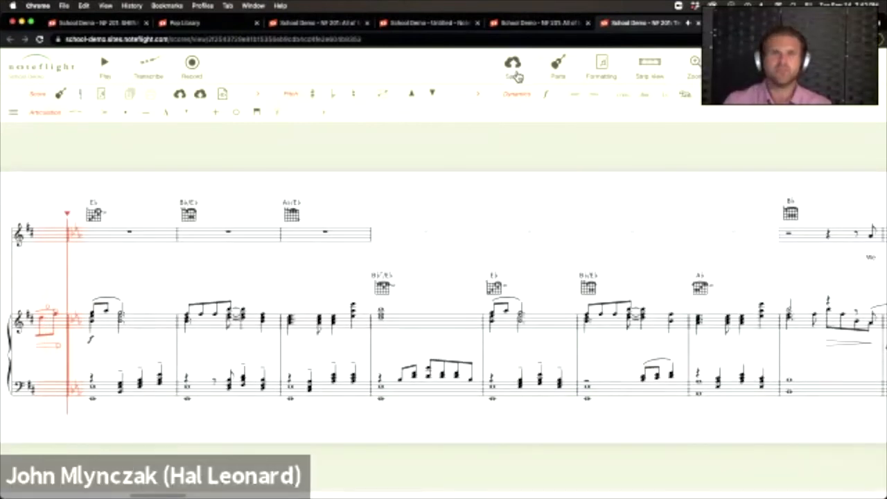
Save the THINK OF ME score and change it back to Page View
left_click(516, 74)
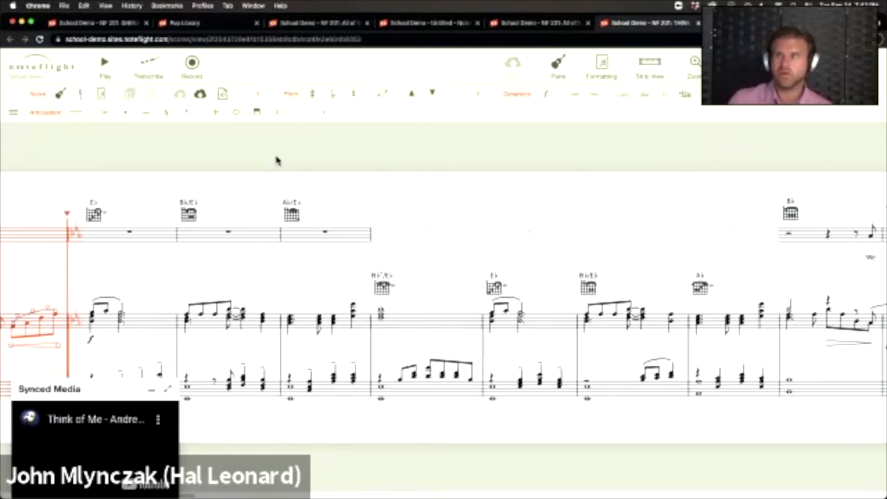
left_click(650, 82)
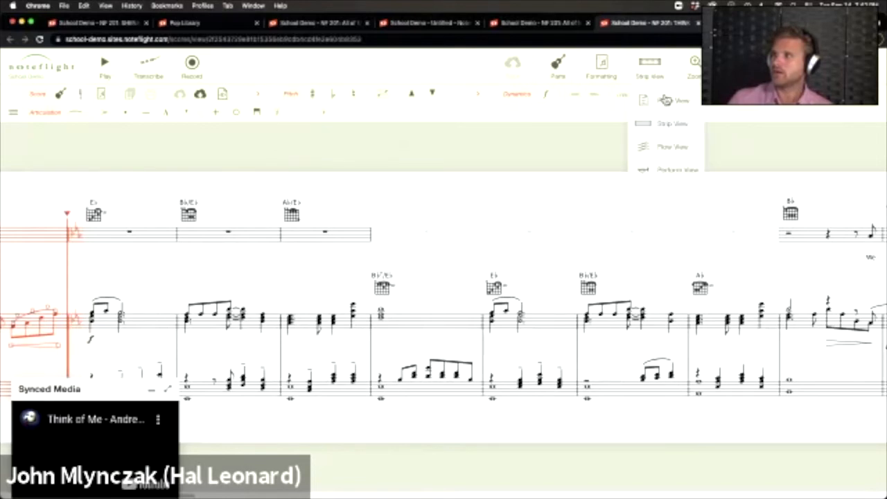
left_click(670, 103)
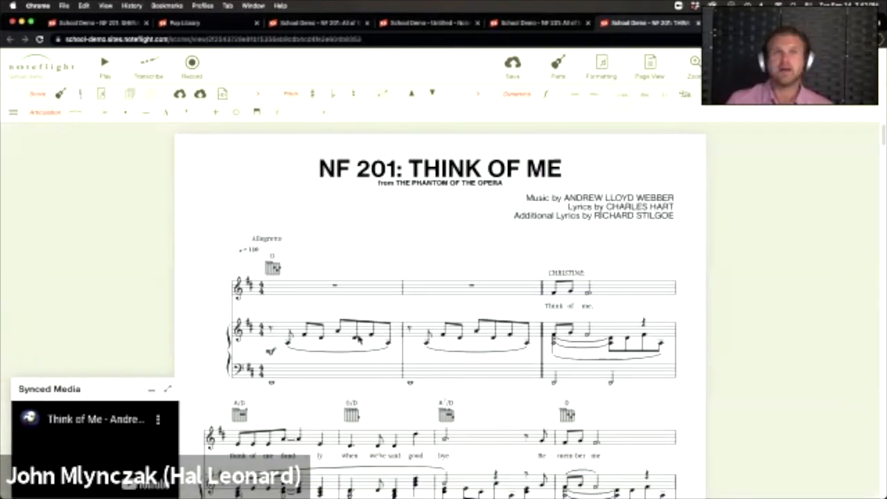
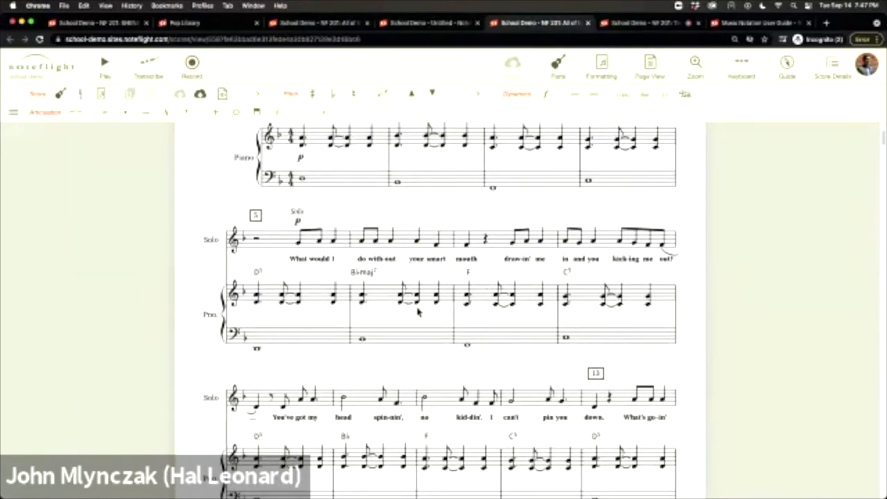
In the All of Me score, play briefly from the Solo part's entrance at measure 5 and stop playback
scroll(394, 328, "up", 3)
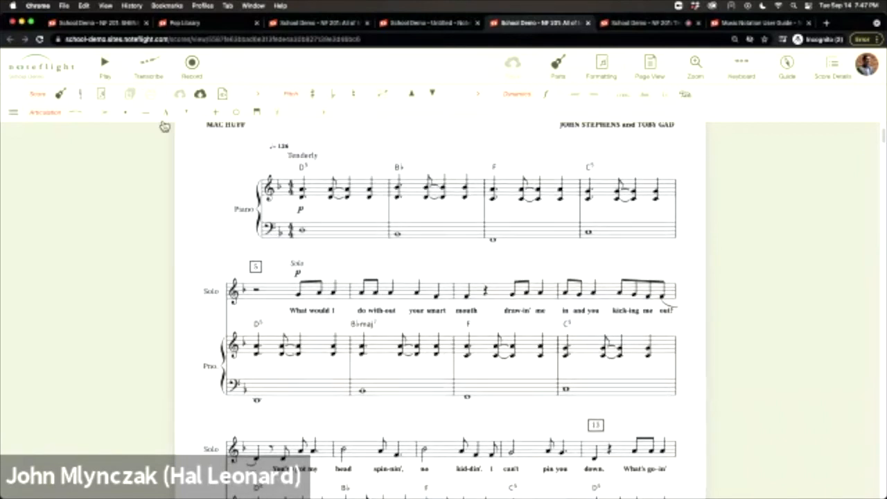
left_click(256, 284)
left_click(105, 69)
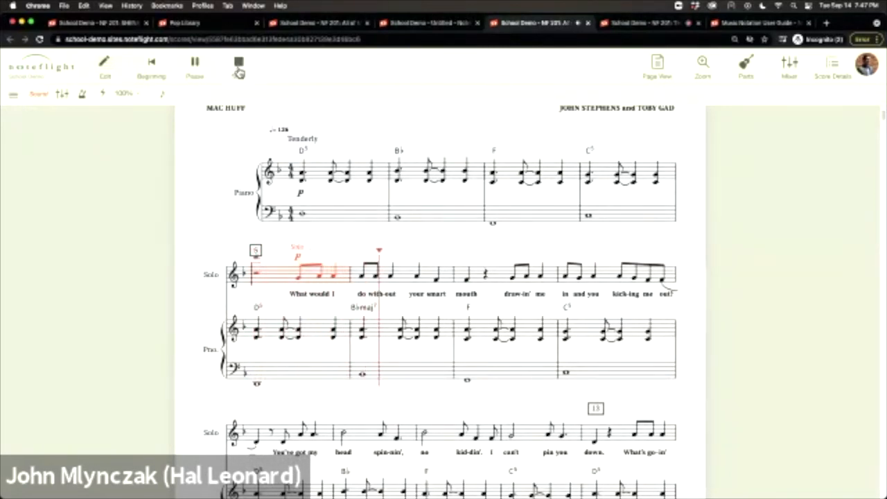
left_click(238, 64)
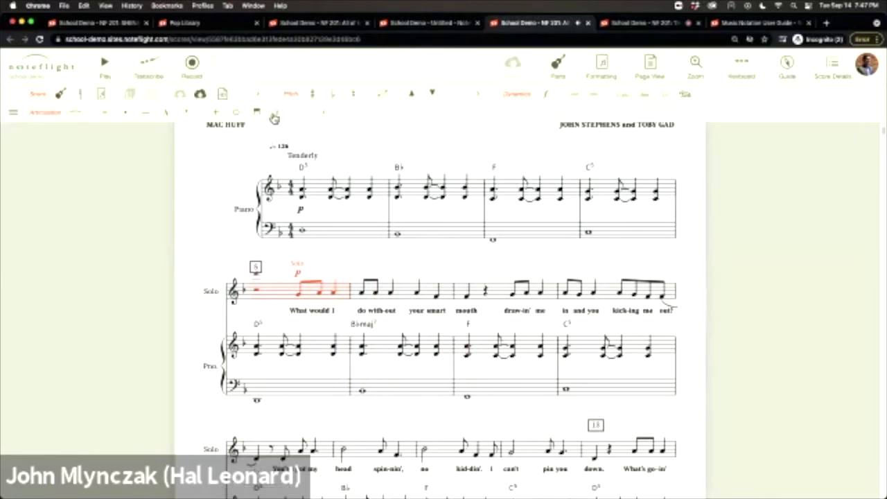
Select measures 1 to 4 of the piano introduction in All of Me and delete them
left_click(315, 196)
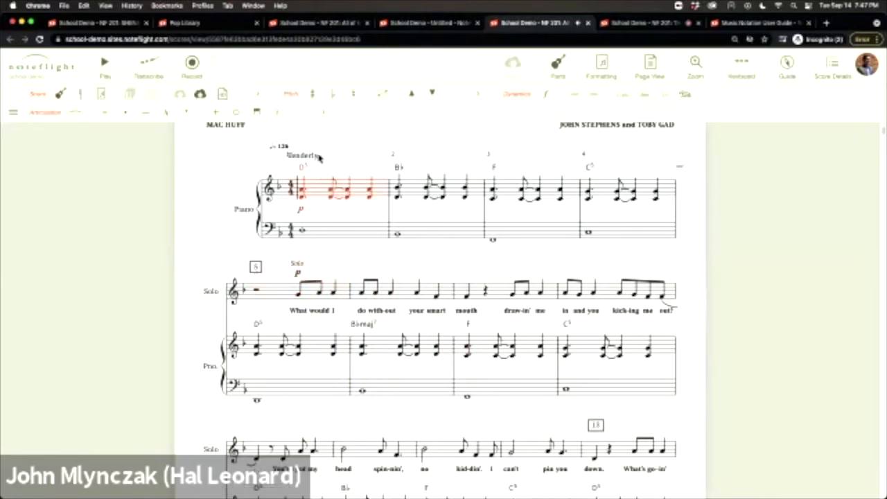
left_click(610, 159, "shift")
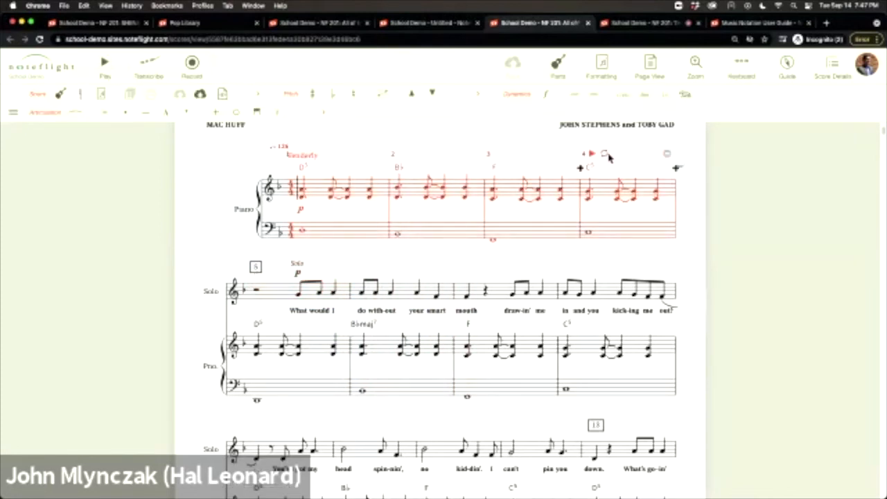
left_click(16, 113)
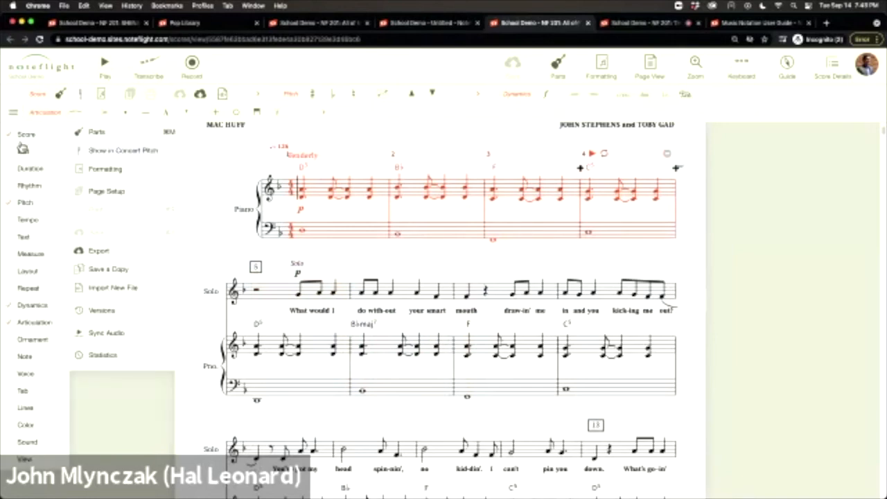
mouse_move(22, 150)
left_click(115, 251)
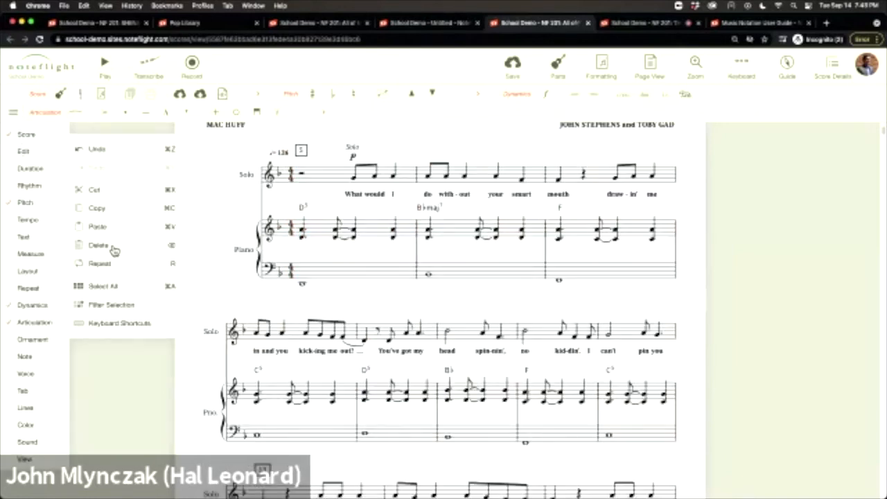
Select every measure from rehearsal mark 29 to the end of the All of Me score and delete them
scroll(249, 309, "down", 2)
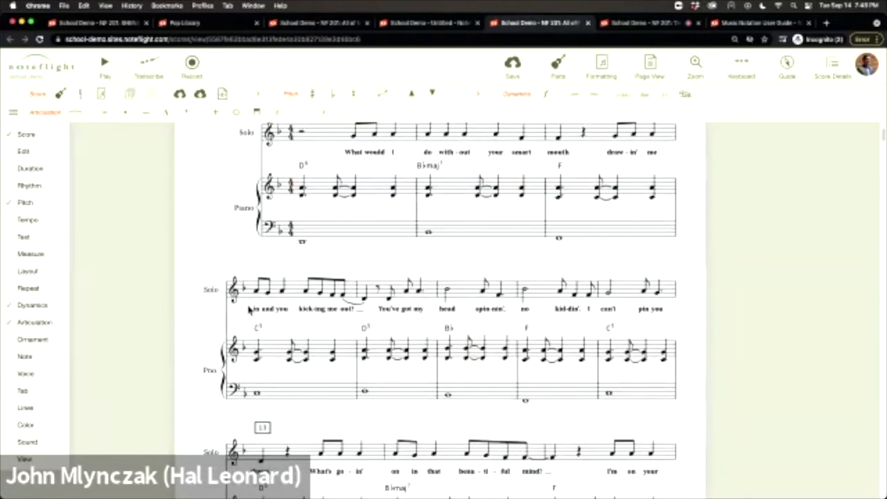
scroll(295, 309, "down", 15)
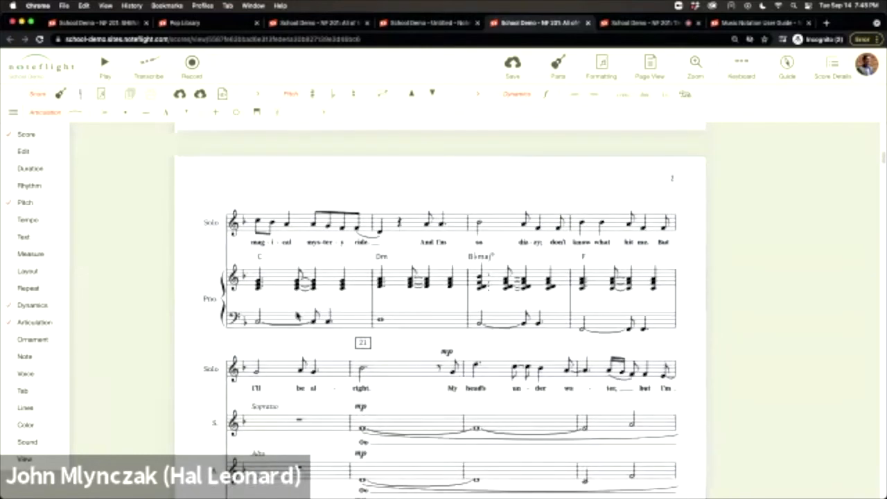
scroll(304, 308, "down", 3)
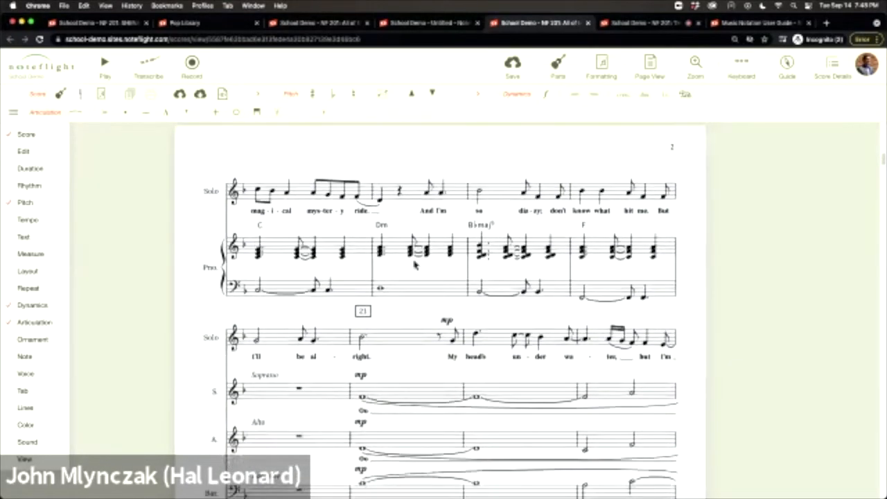
scroll(304, 309, "down", 10)
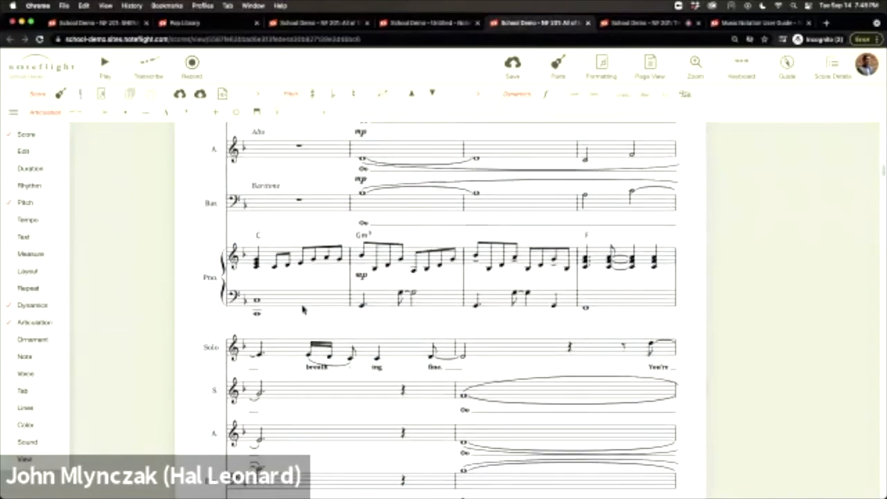
scroll(302, 310, "down", 20)
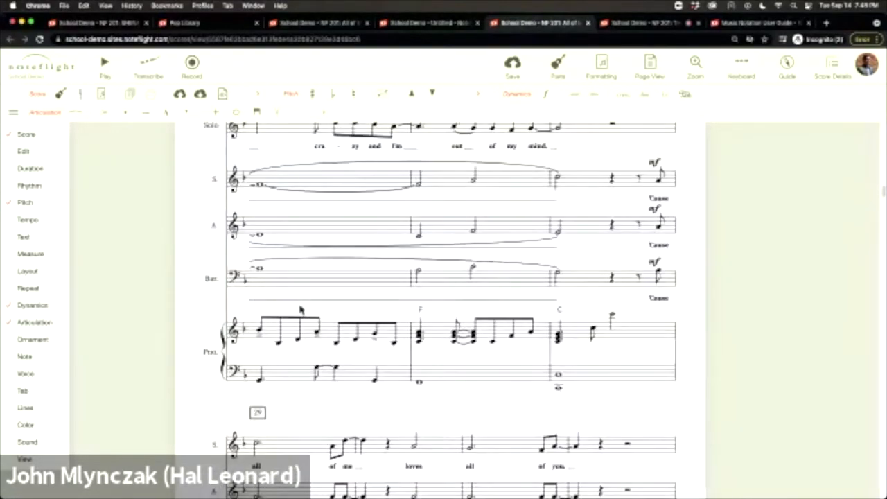
scroll(301, 310, "up", 1)
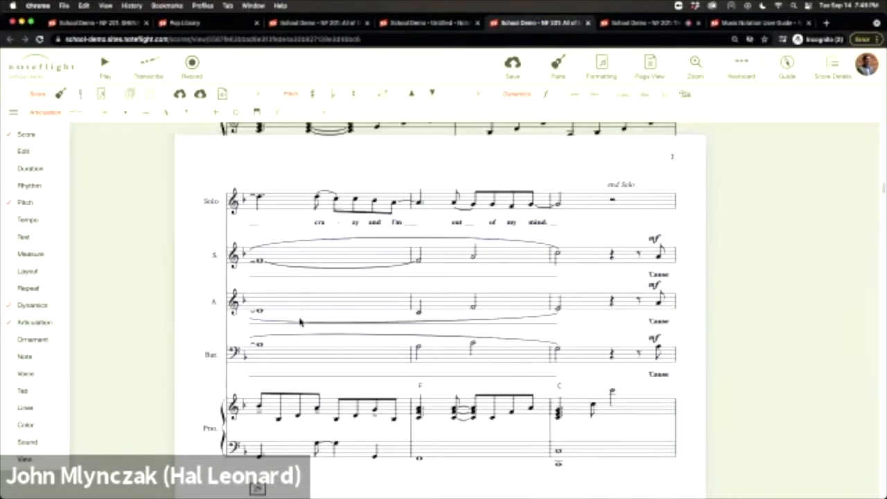
scroll(300, 322, "down", 10)
left_click(292, 253)
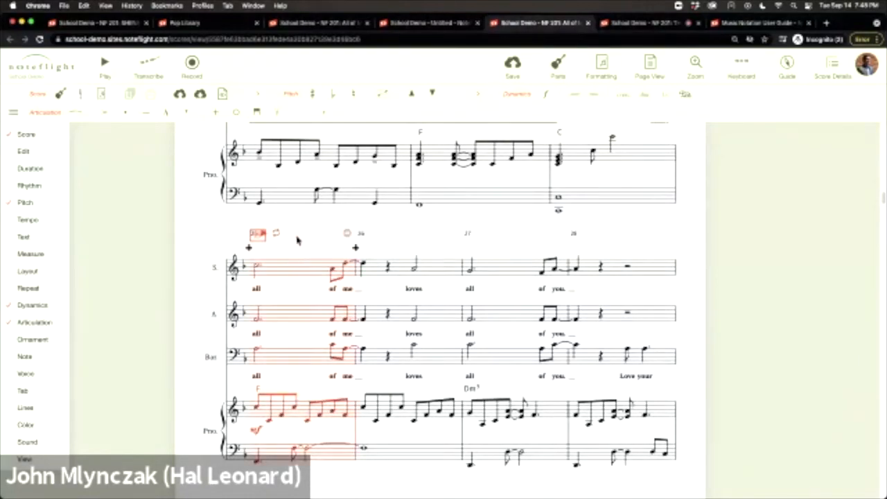
scroll(542, 345, "down", 20)
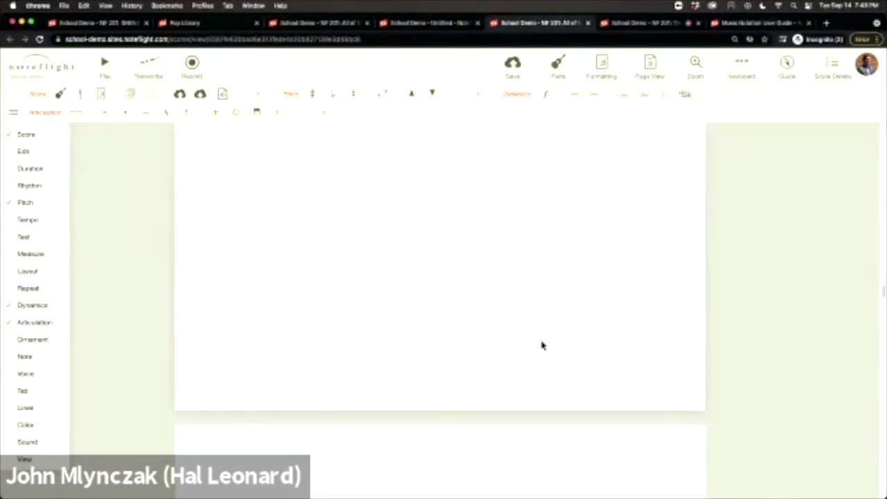
scroll(542, 346, "down", 5)
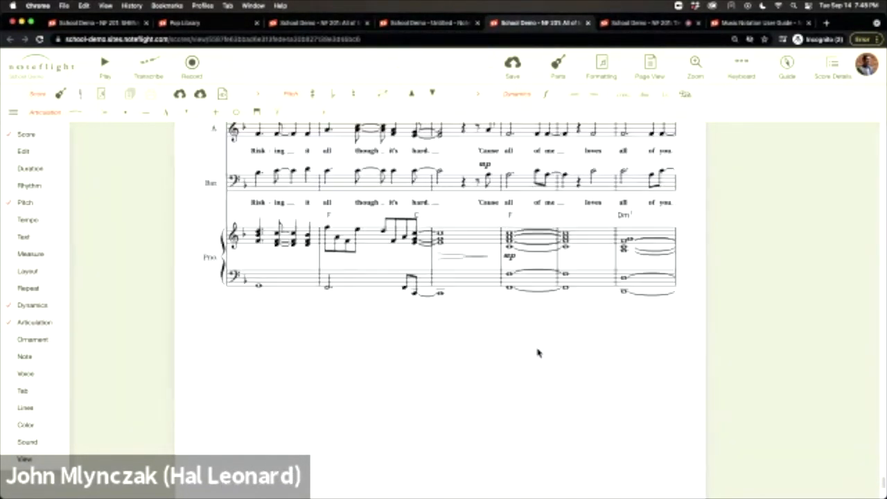
scroll(536, 354, "down", 20)
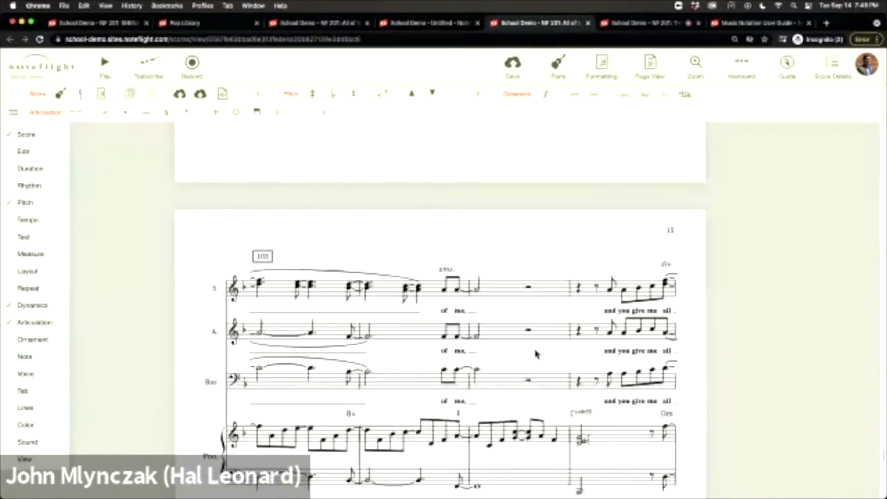
scroll(541, 363, "down", 5)
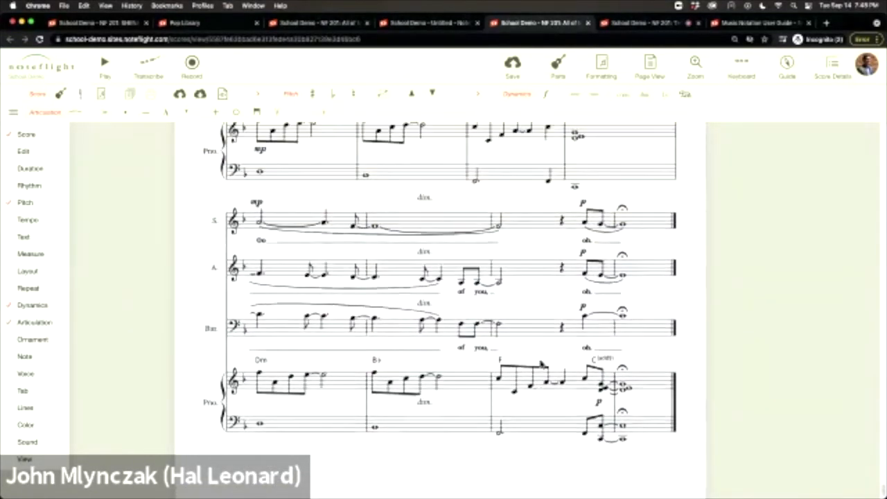
key("super+a")
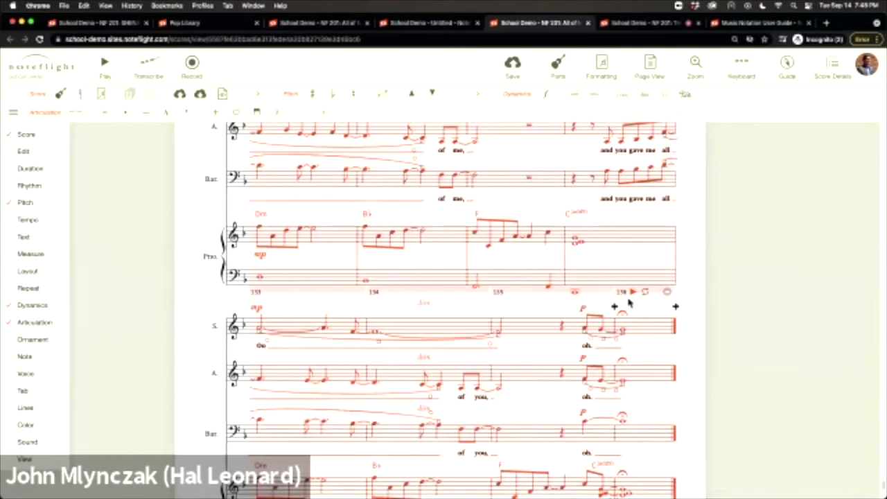
left_click(486, 282)
scroll(353, 285, "up", 20)
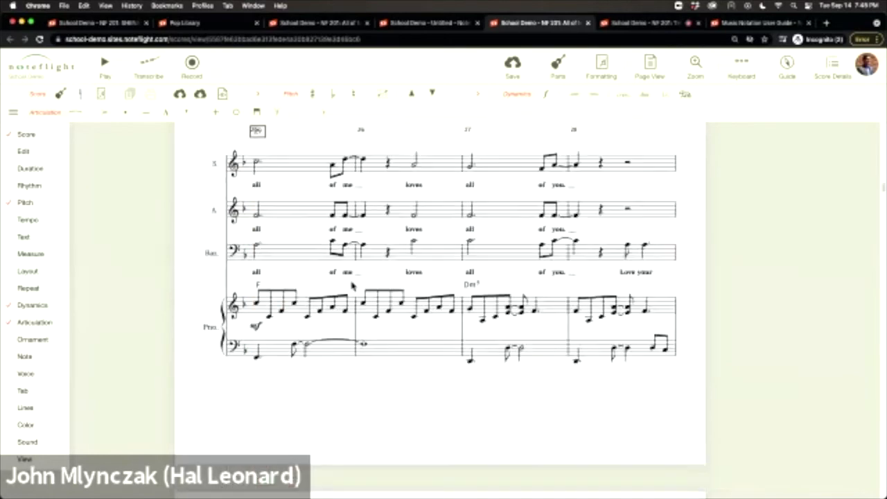
scroll(382, 352, "up", 15)
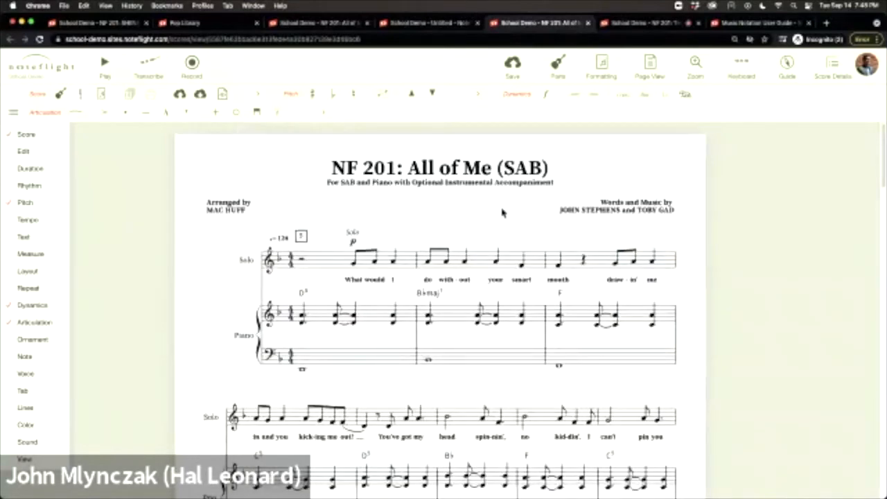
Show only the Solo part in the score view and look over its remaining measures
left_click(559, 72)
left_click(864, 181)
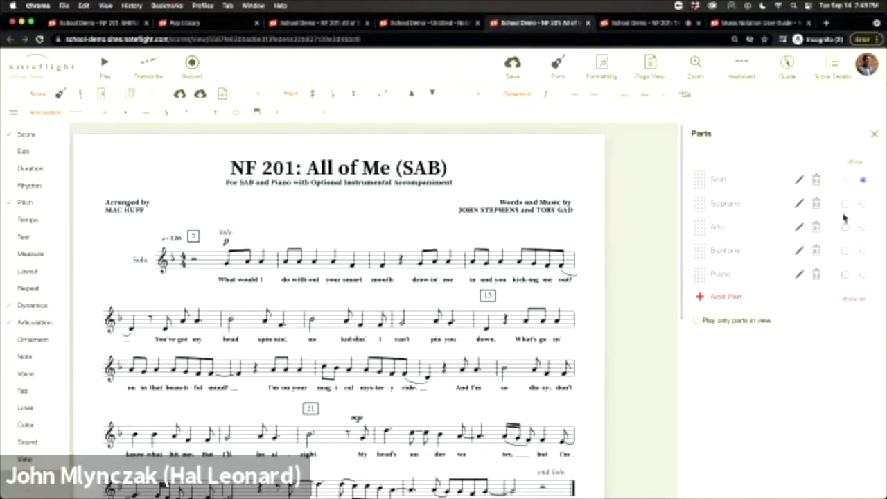
left_click(875, 137)
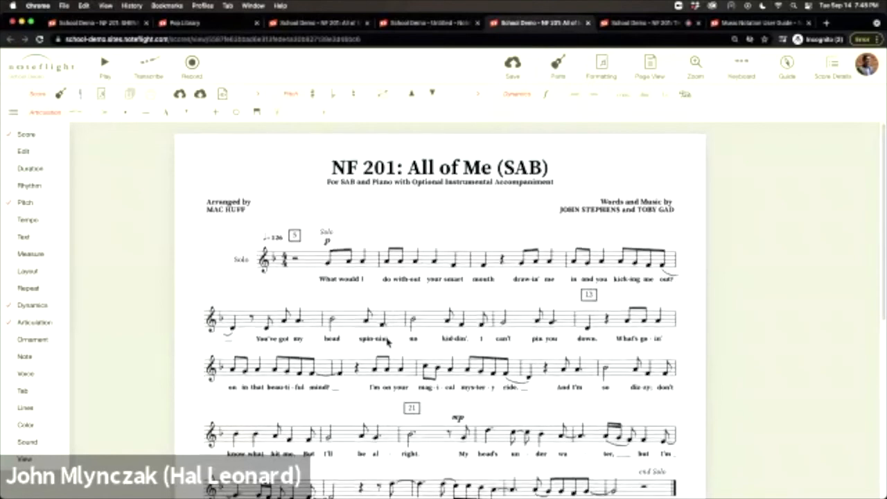
scroll(386, 341, "down", 5)
scroll(386, 341, "up", 5)
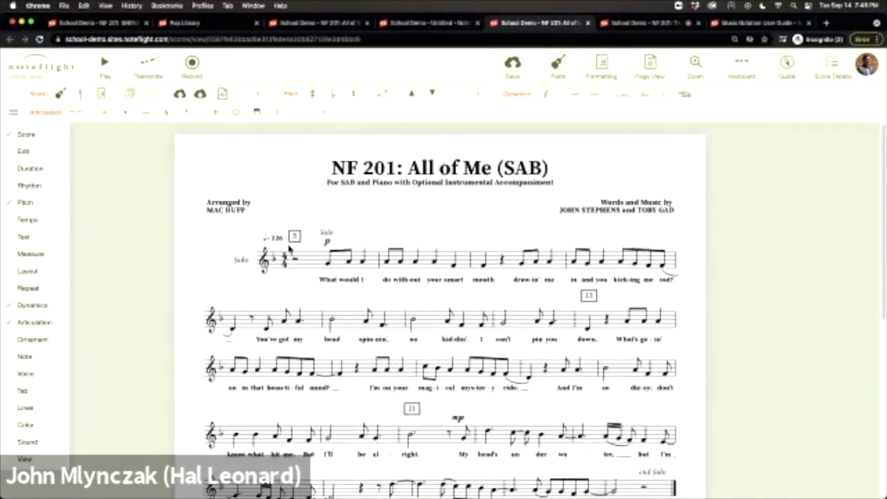
Save the shortened score, play the opening measures from the Solo entrance and stop playback
left_click(512, 66)
left_click(106, 68)
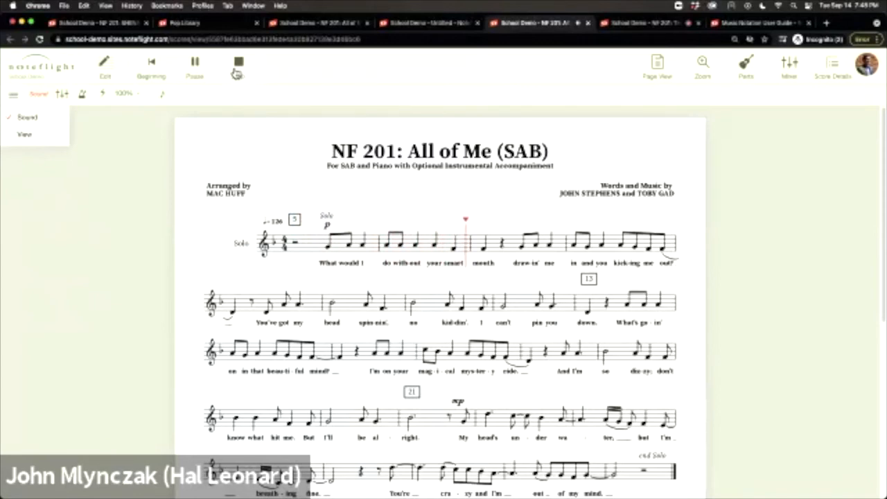
left_click(236, 72)
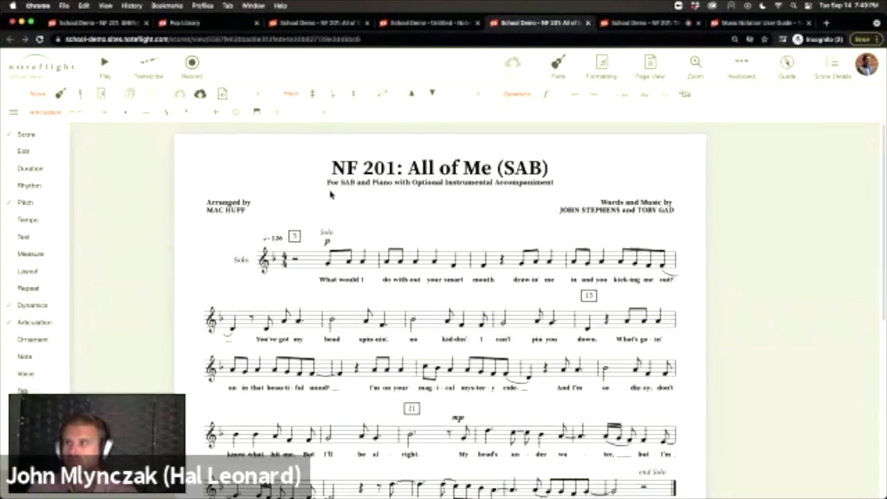
Clear the notes from measures 1 to 16 of the Solo part one by one, up to rehearsal mark 21, leaving empty measures
left_click(319, 264)
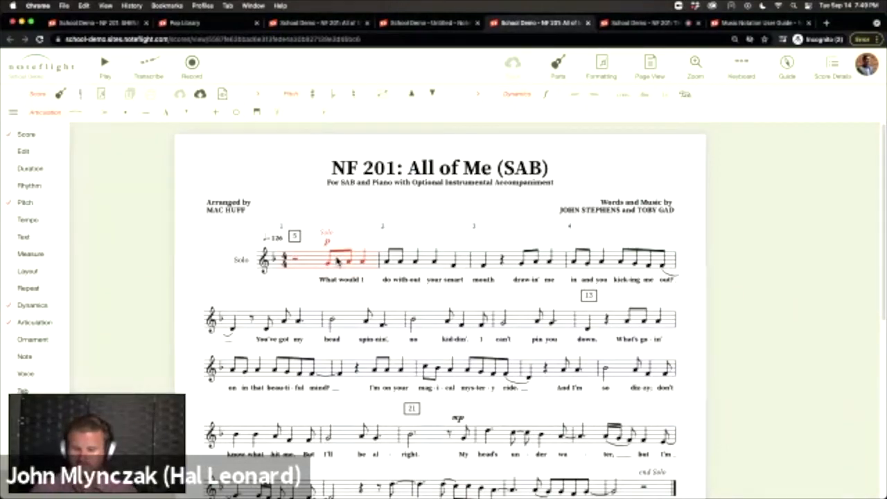
key("Delete")
left_click(513, 135)
left_click(386, 260)
key("Delete")
left_click(416, 262)
key("Delete")
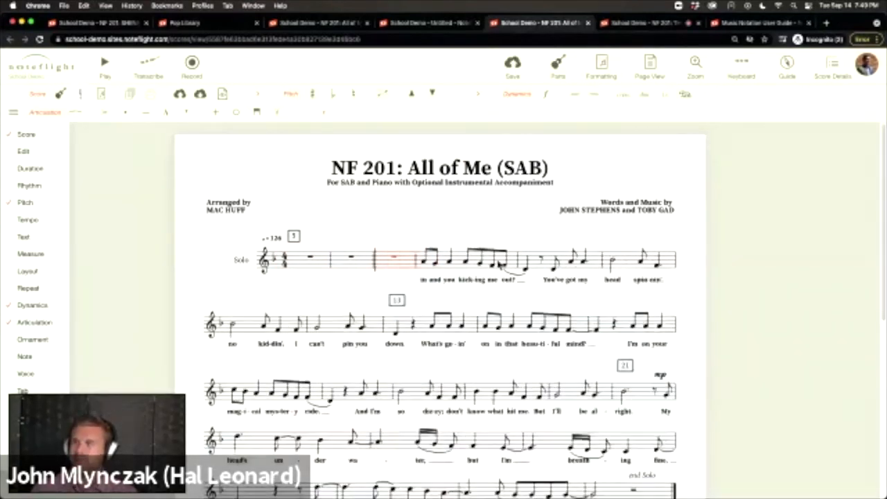
left_click(513, 264)
key("Delete")
left_click(551, 263)
key("Delete")
left_click(501, 263)
key("Delete")
left_click(575, 262)
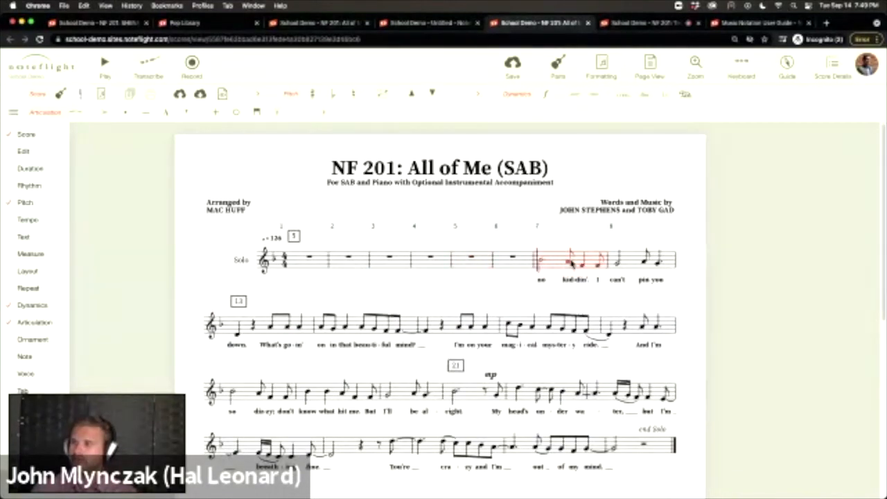
key("Delete")
left_click(617, 262)
key("Delete")
left_click(610, 263)
key("Delete")
left_click(610, 309)
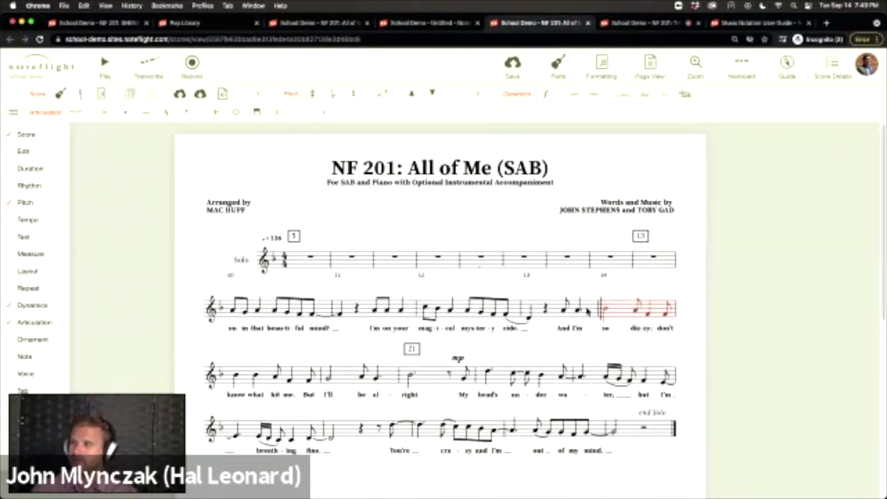
key("Delete")
key("Delete")
left_click(527, 309)
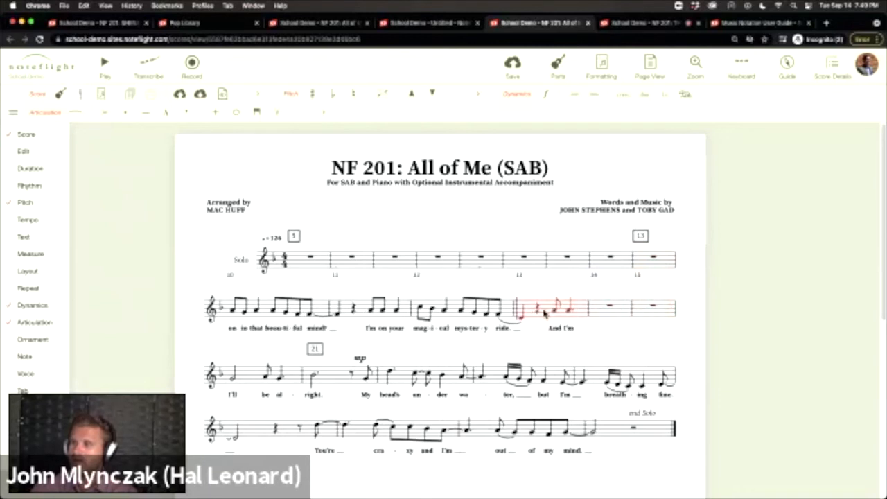
key("Delete")
left_click(439, 314)
key("Delete")
left_click(364, 310)
key("Delete")
left_click(272, 312)
key("Delete")
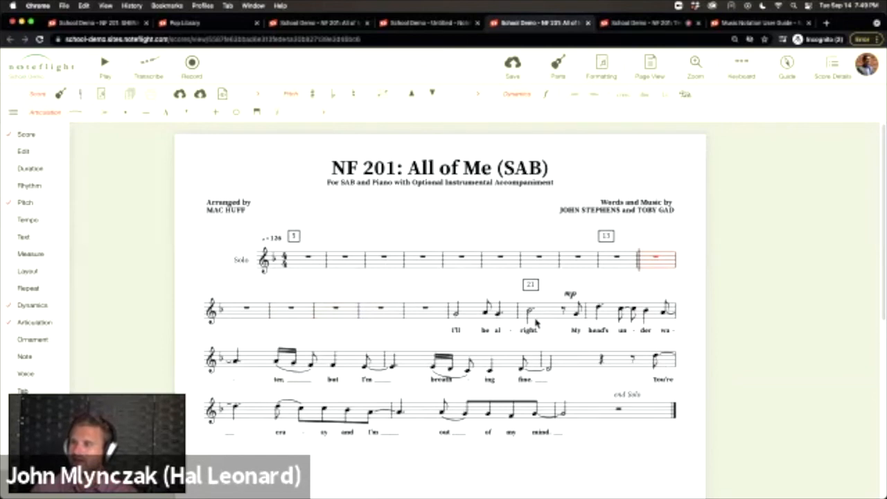
left_click(507, 316)
key("Delete")
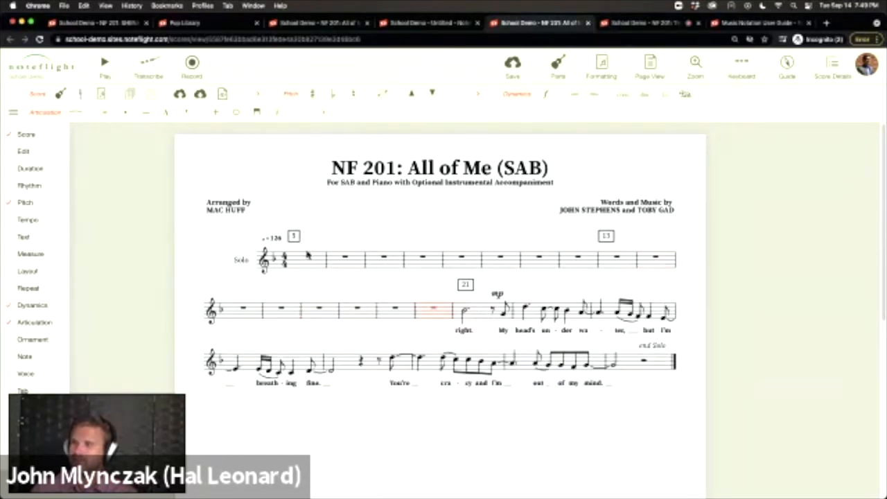
Save the score with the emptied Solo measures, play the accompaniment from measure 1 and stop it
left_click(299, 264)
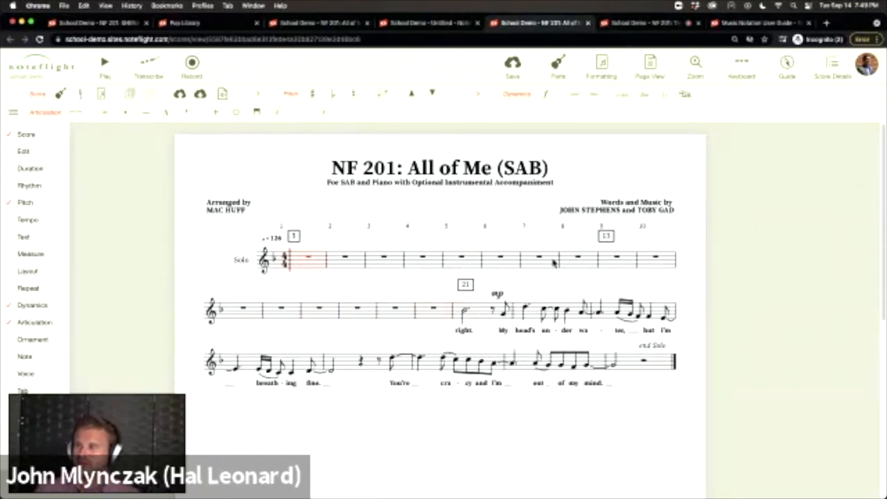
left_click(508, 77)
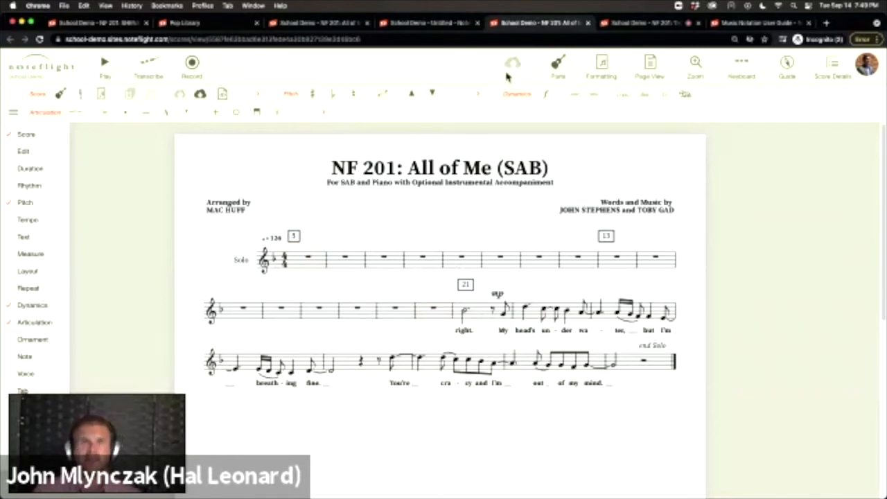
left_click(105, 72)
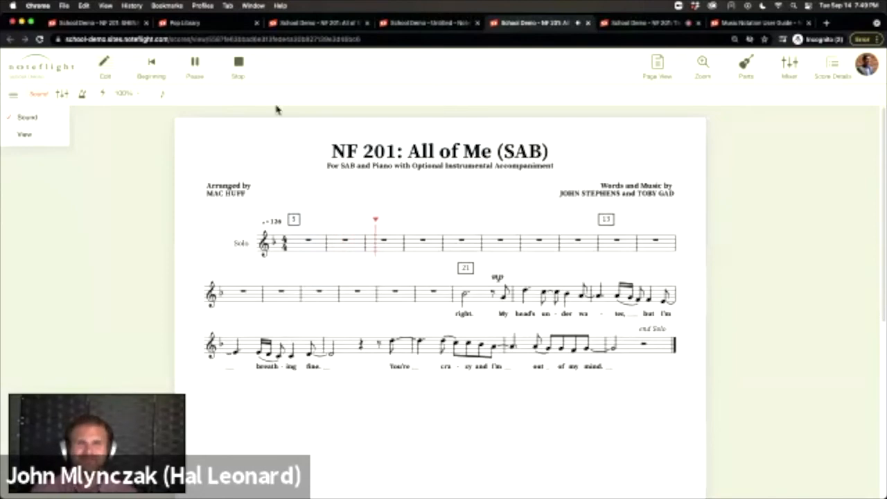
left_click(238, 64)
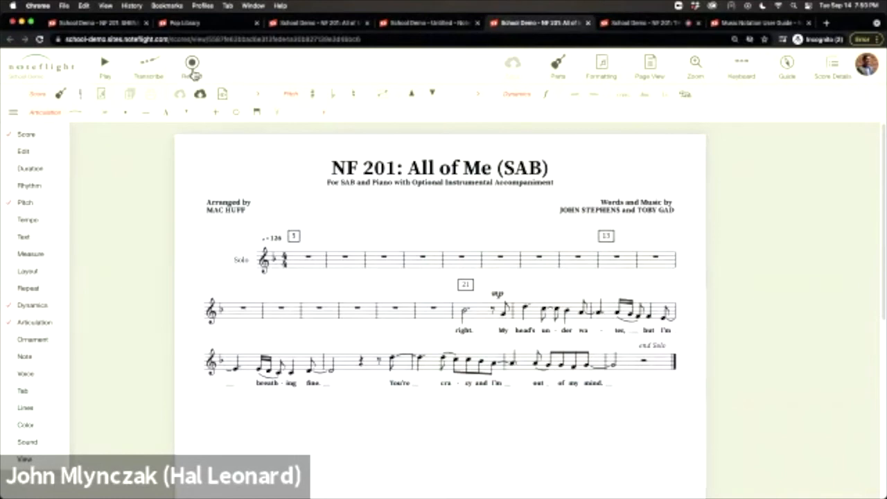
Record an audio track for the Solo part from measure 1 to about rehearsal mark 13, then play the recording back and stop
left_click(193, 66)
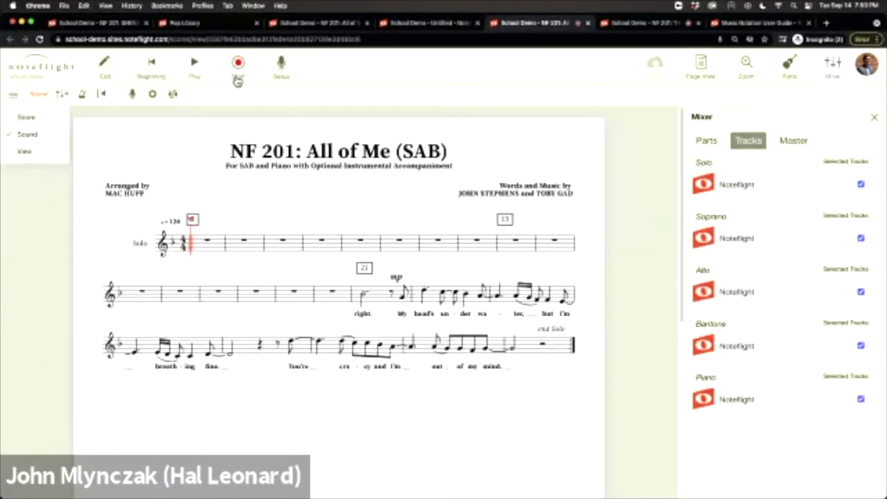
left_click(238, 80)
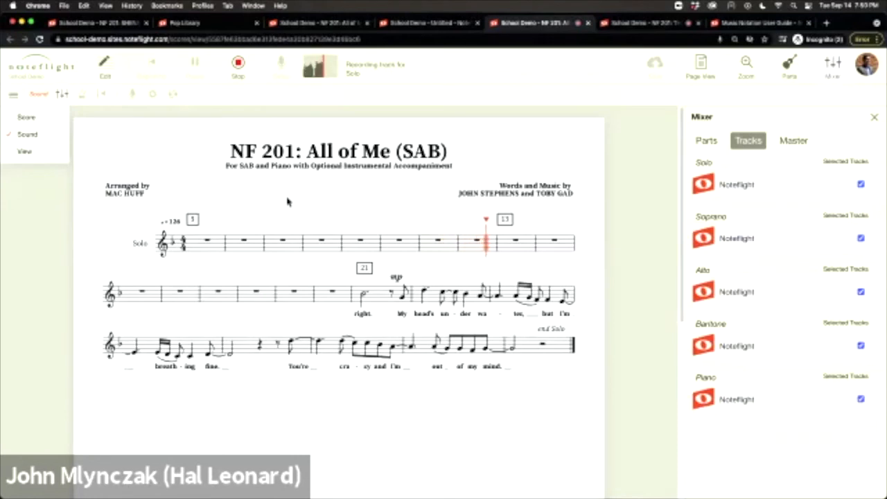
left_click(238, 64)
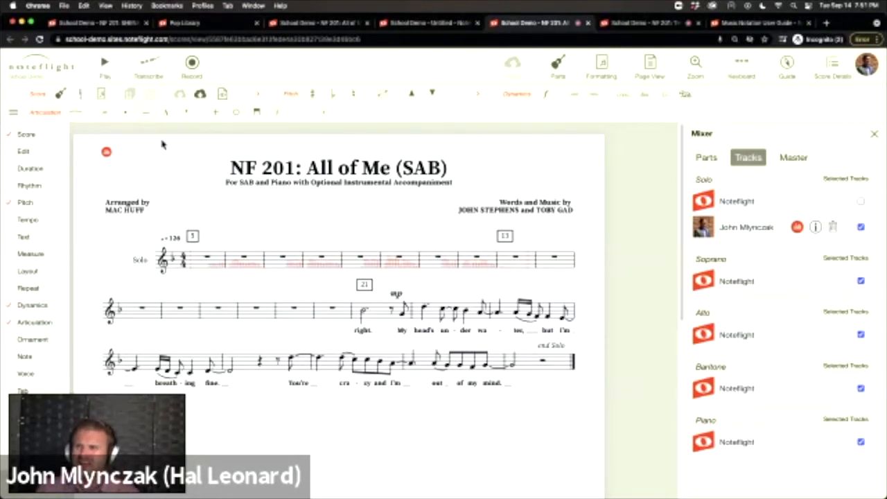
left_click(105, 70)
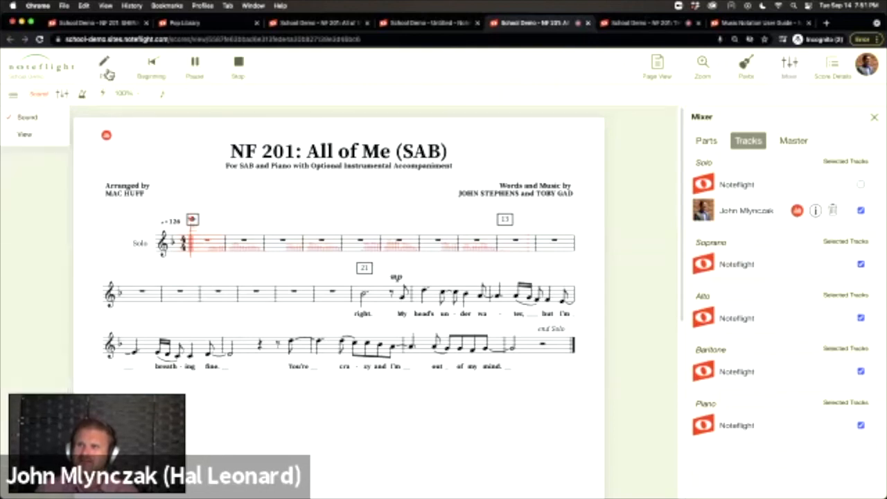
left_click(236, 70)
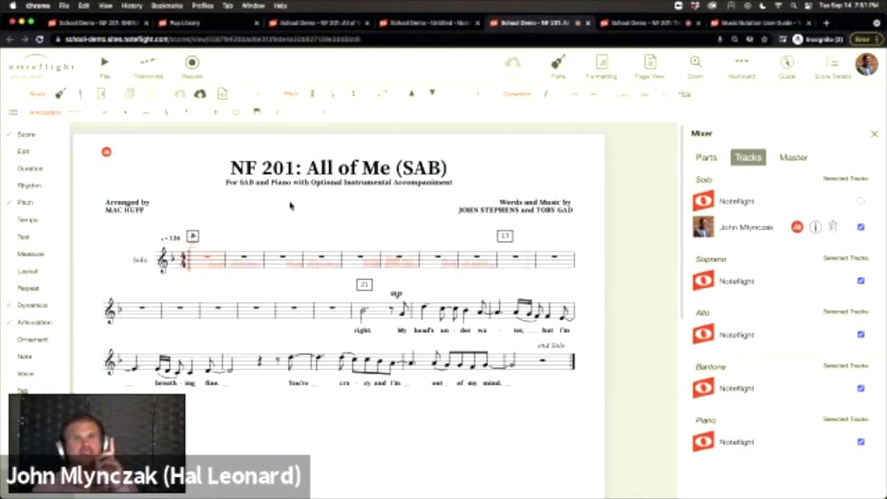
Enter a short quarter-note melody in measures 5 and 6 of the Solo part, starting after two quarter rests
left_click(371, 269)
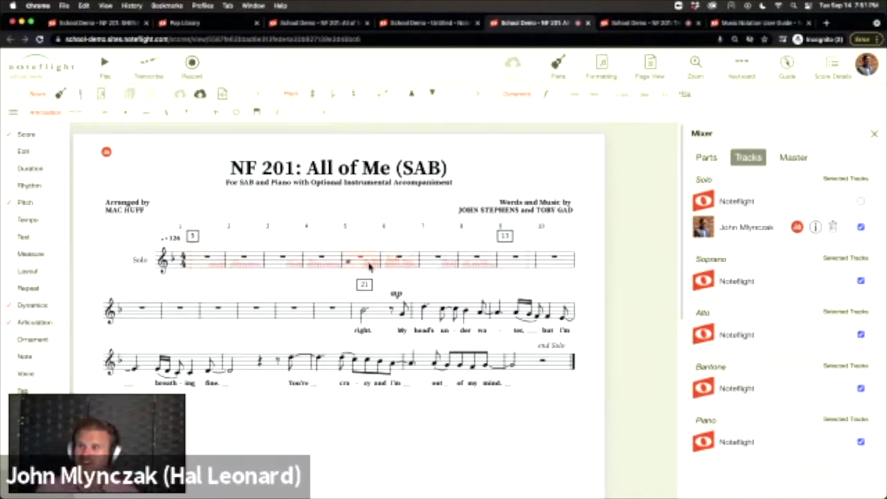
key("r")
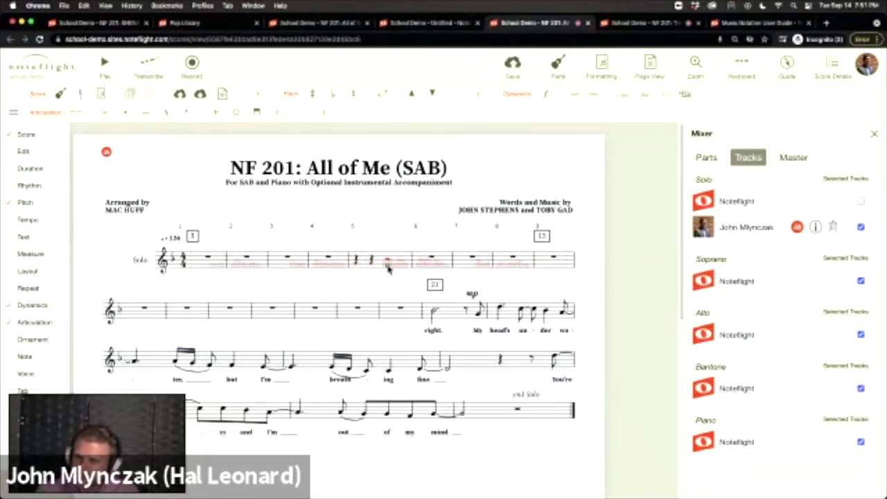
left_click(497, 152)
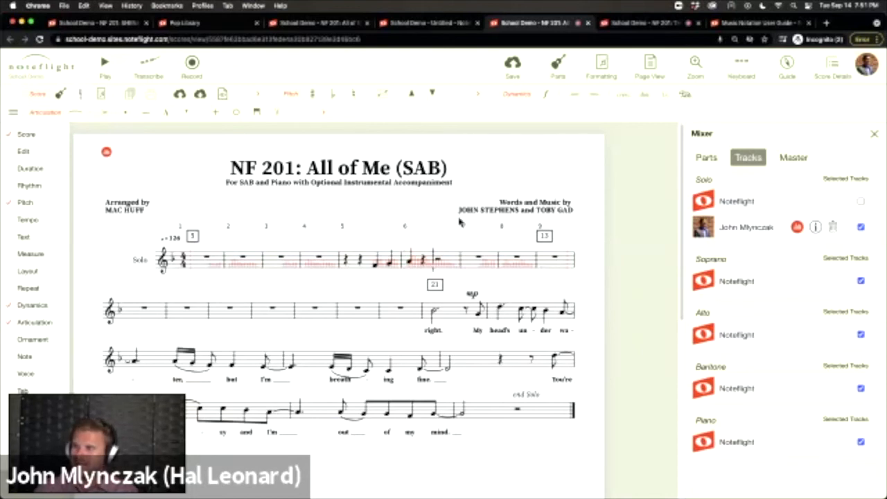
left_click(415, 287)
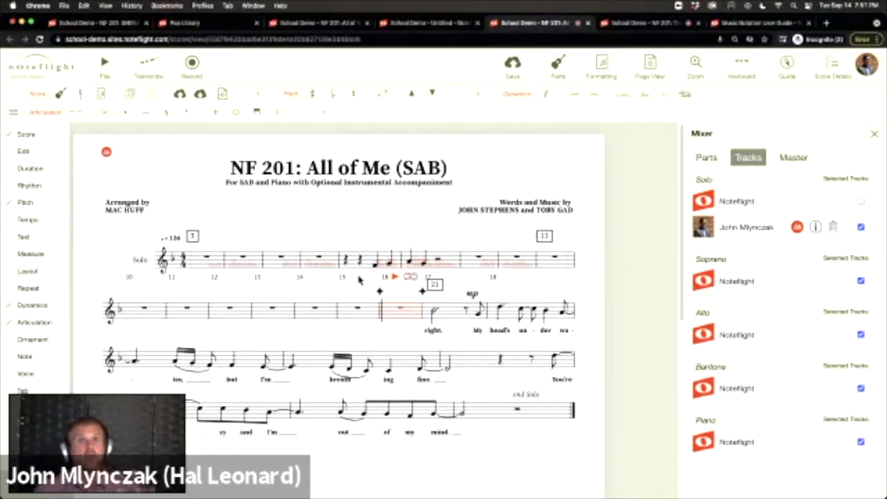
Delete the recorded audio track from the Solo part and confirm the deletion
left_click(833, 228)
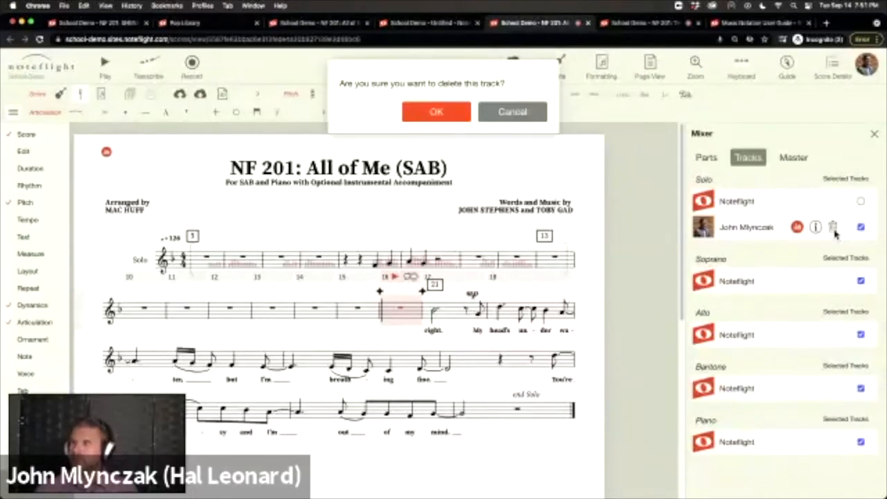
left_click(438, 113)
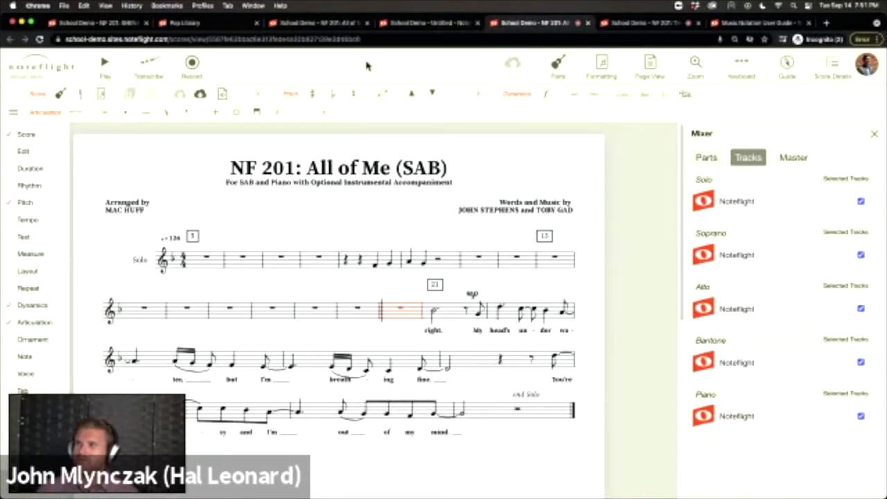
Prepare a new audio recording with its start position at measure 1 of the Solo part
left_click(191, 70)
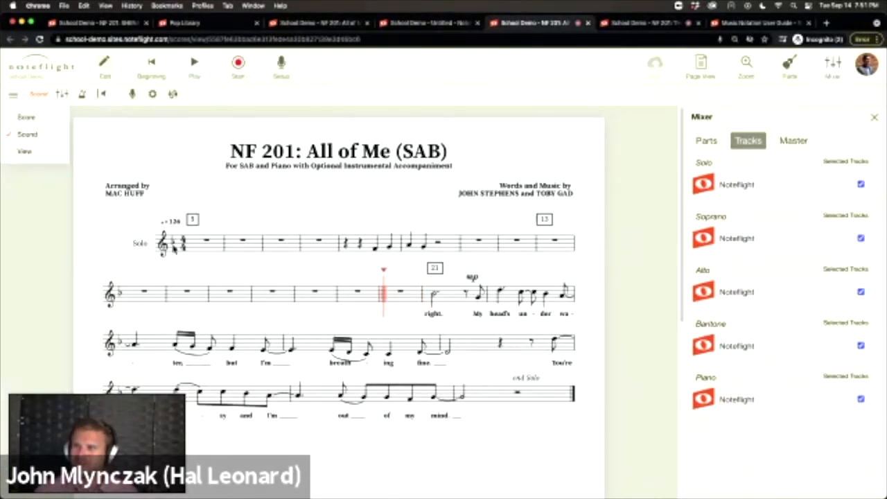
left_click(192, 243)
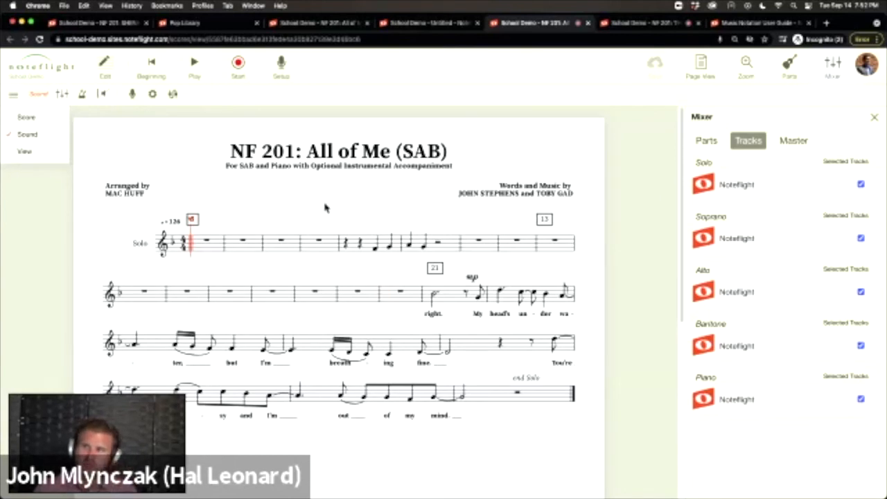